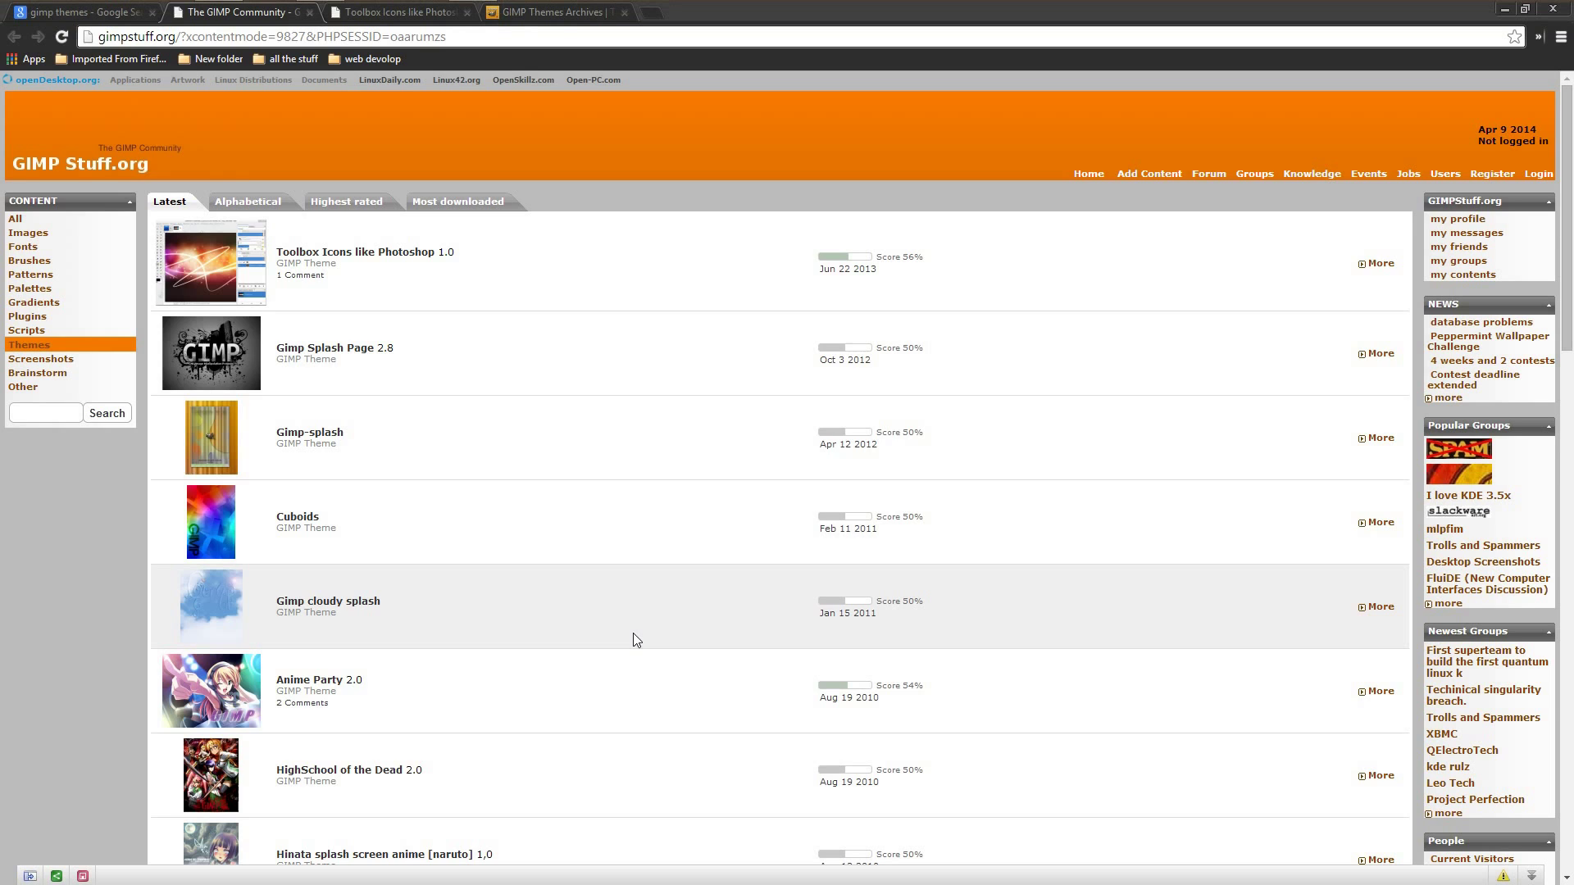
Open thegimp.ca's GIMP Themes archive and scroll through the first page of themes.
key(alt+Tab)
key(alt+Tab)
key(alt+Tab)
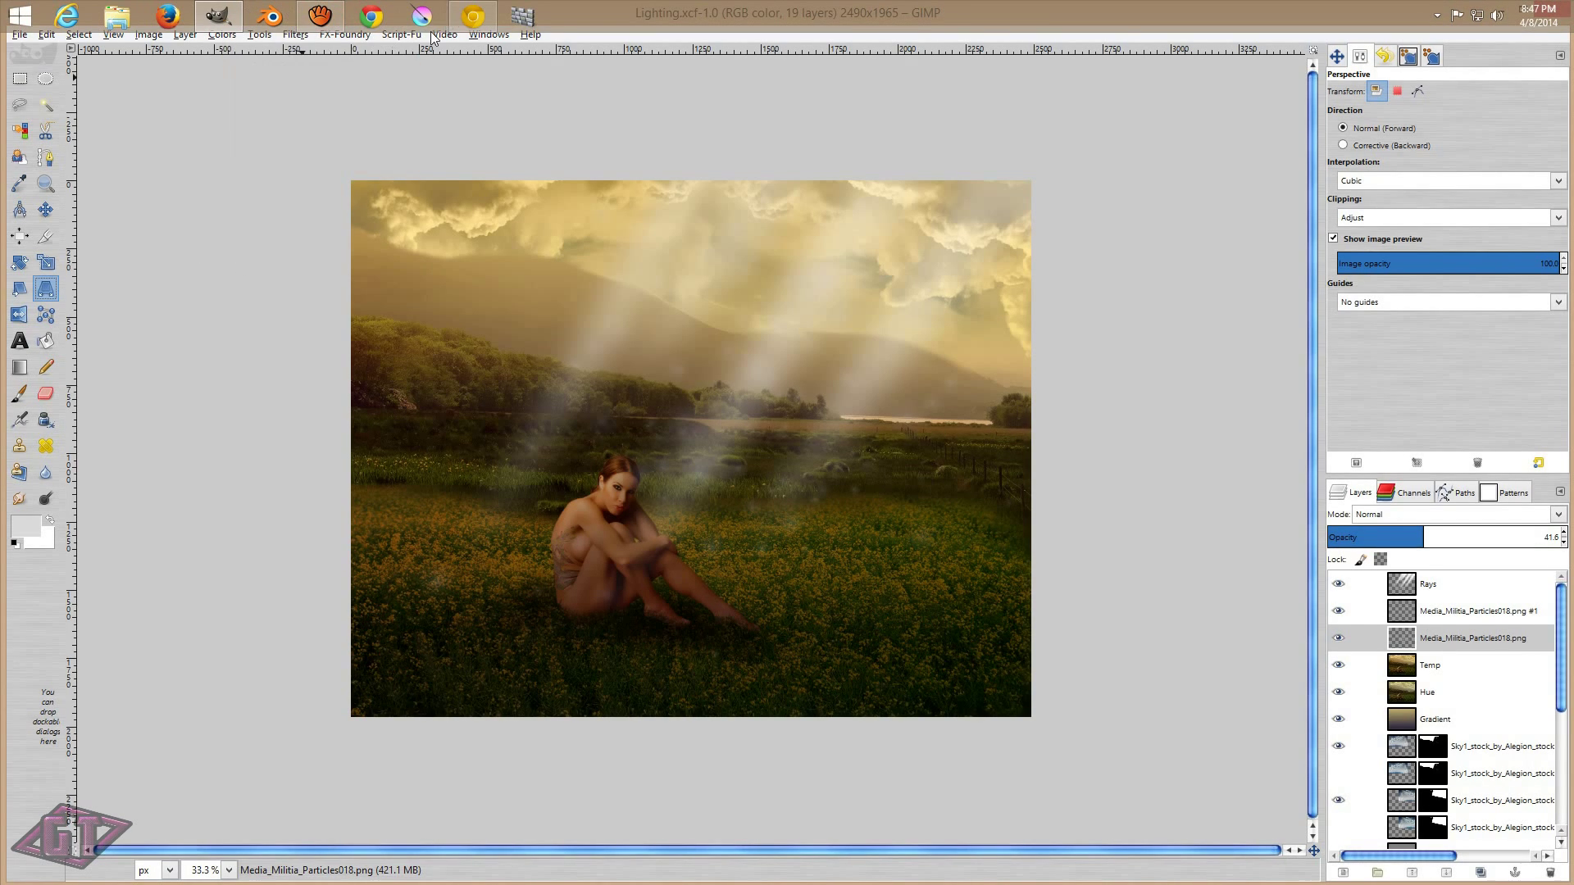
click(474, 17)
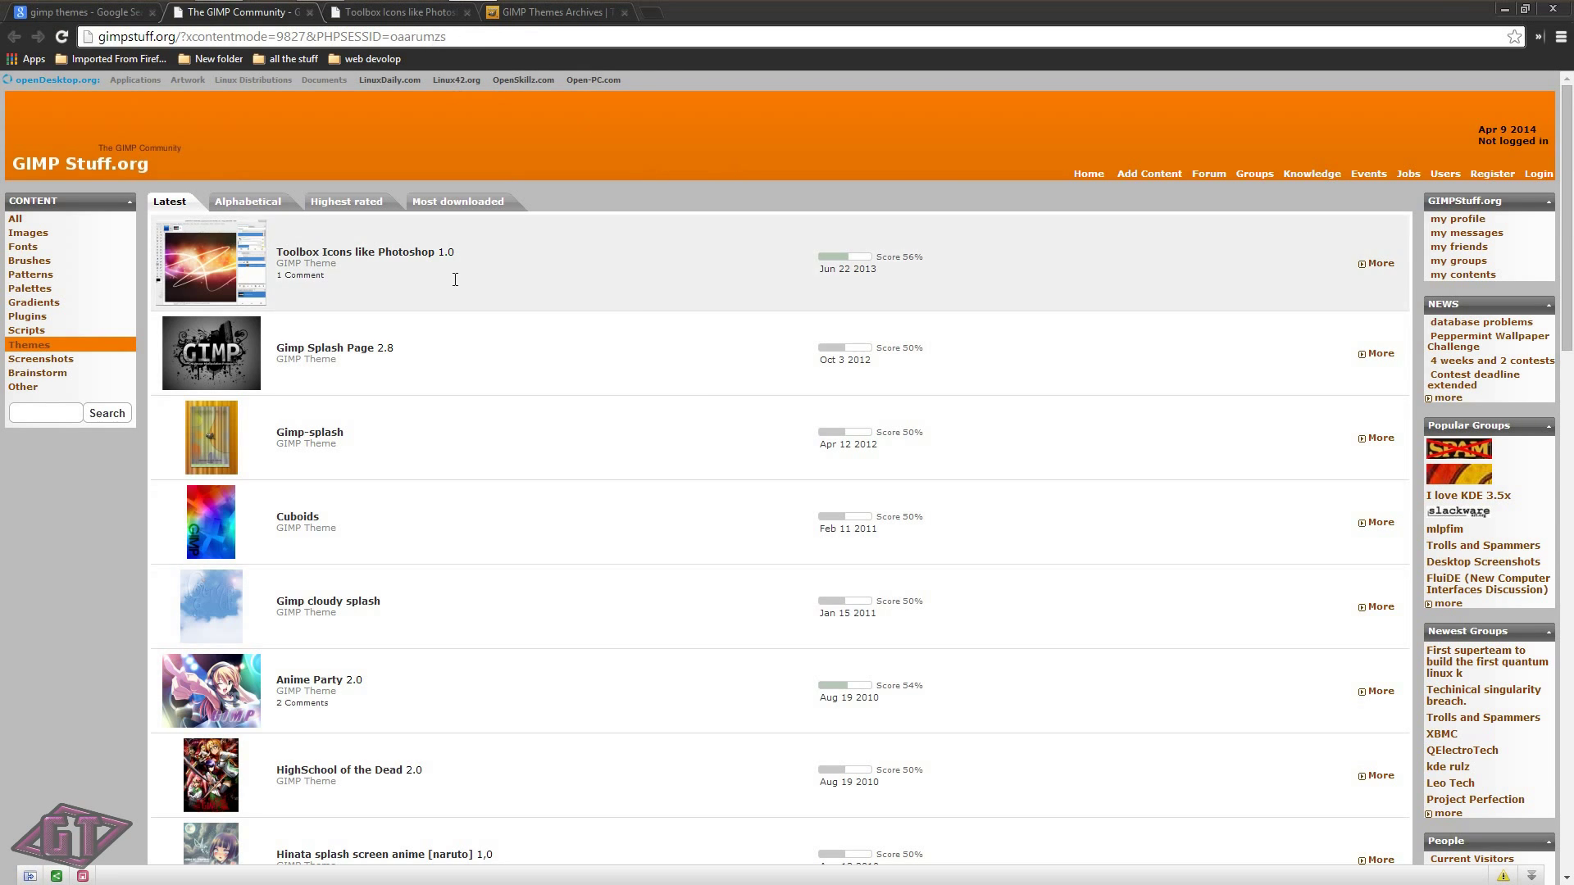
click(561, 12)
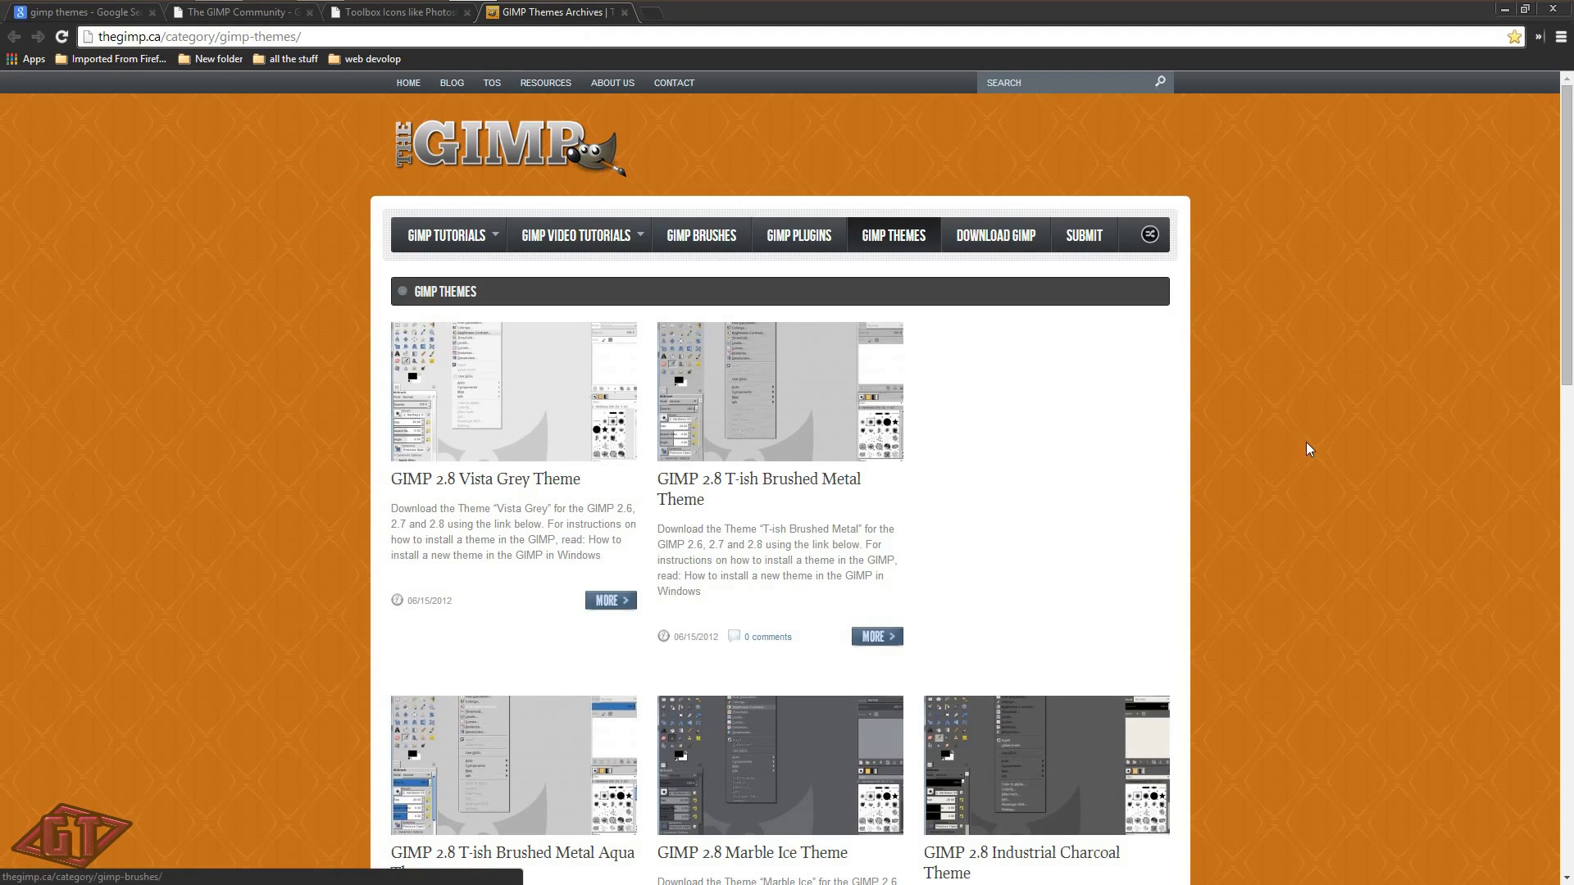
scroll(1180, 415, down, 7)
scroll(1243, 439, down, 4)
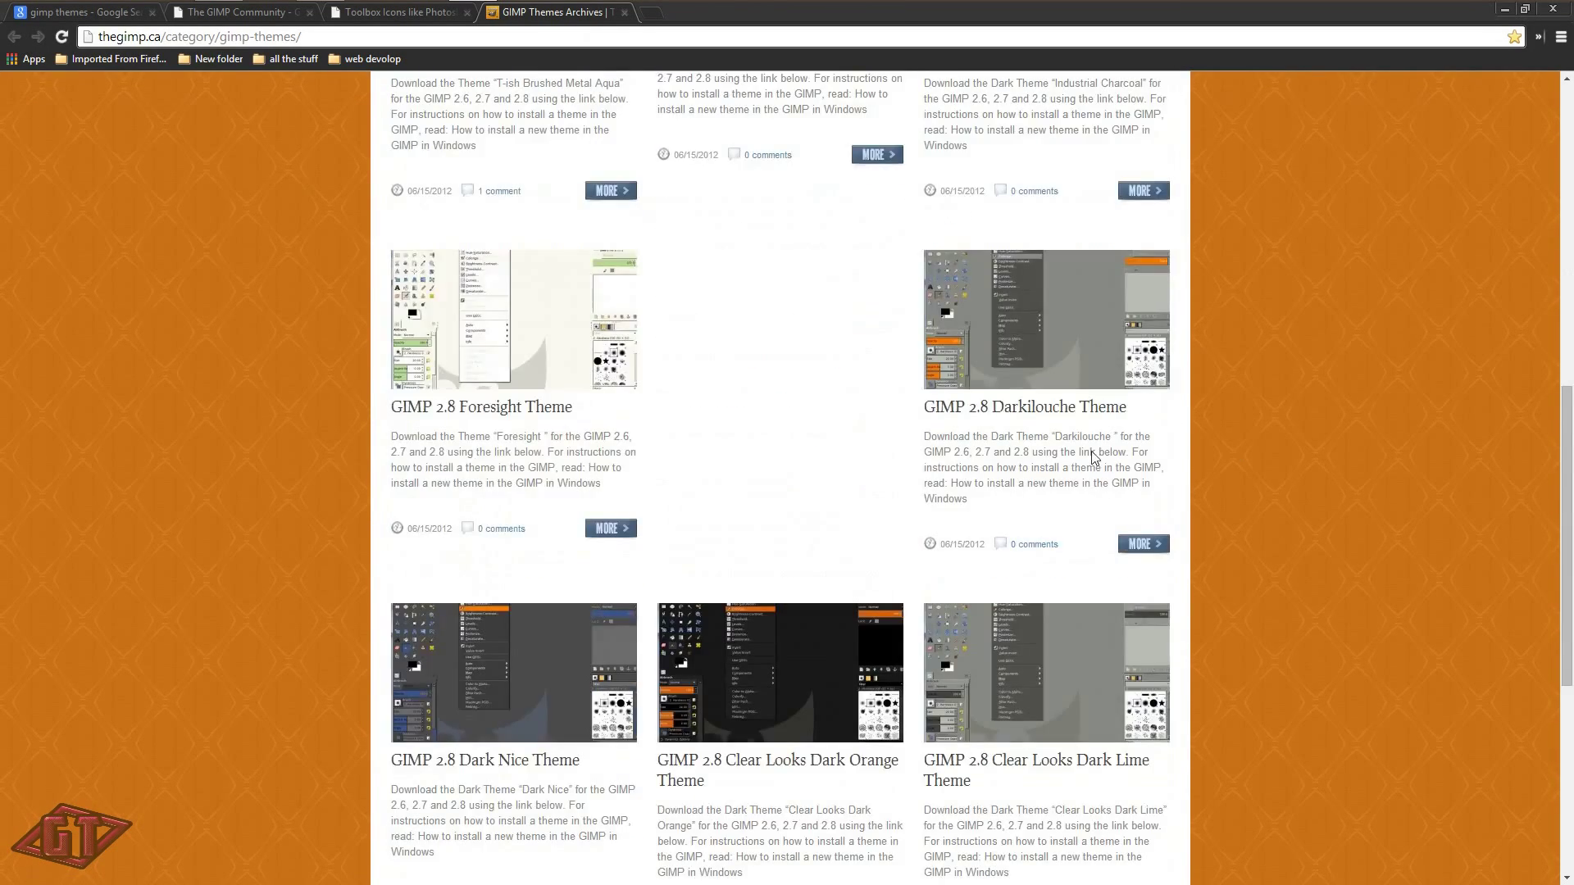
scroll(927, 492, down, 4)
scroll(827, 353, up, 12)
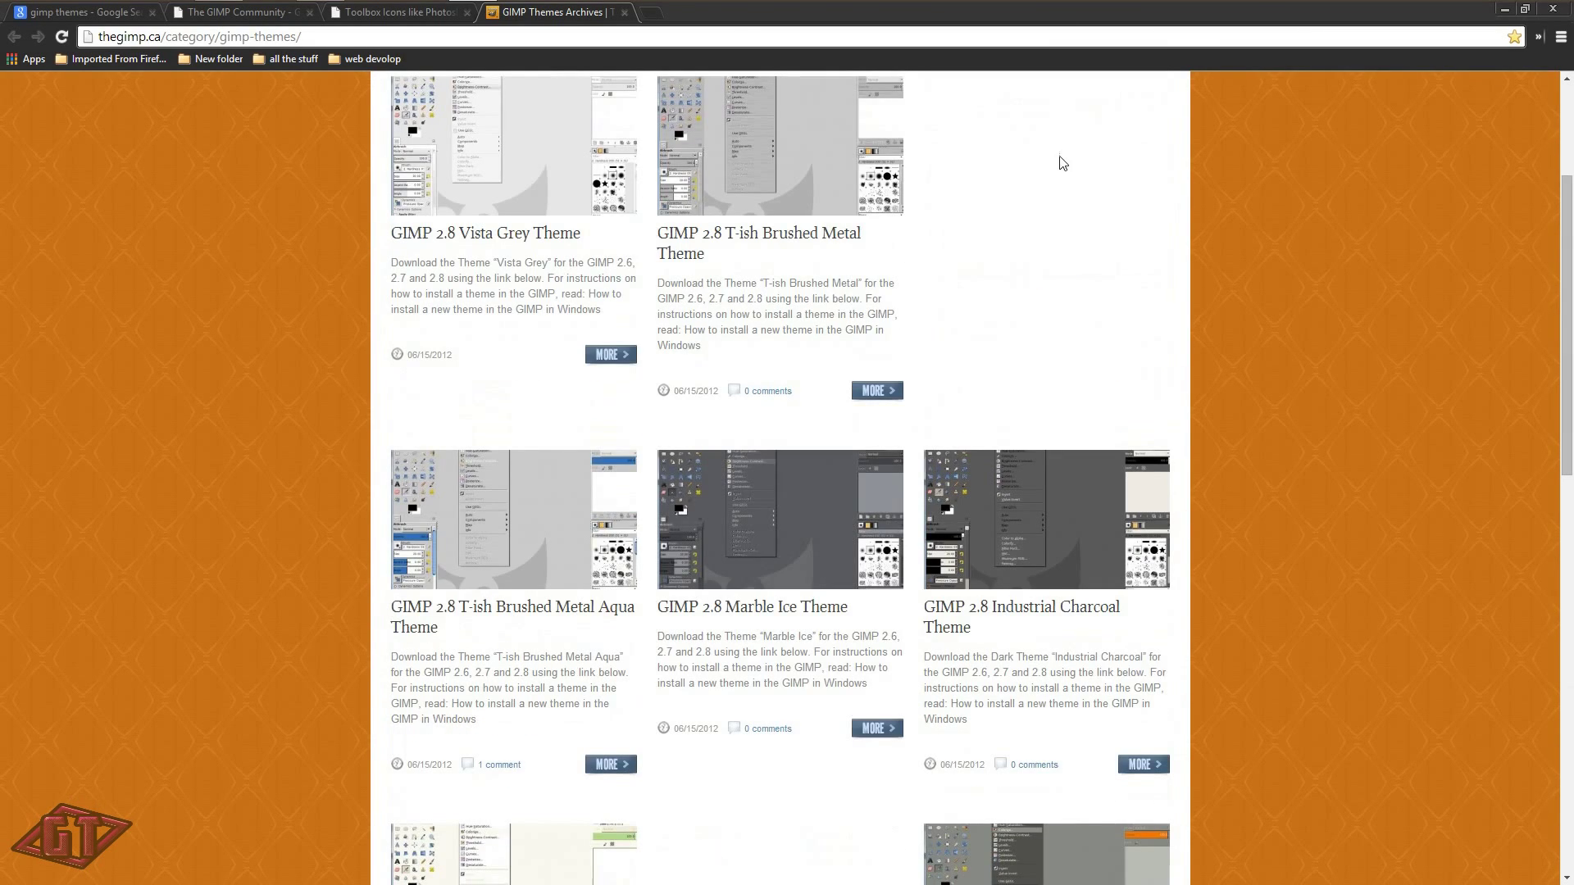
scroll(1063, 163, up, 1)
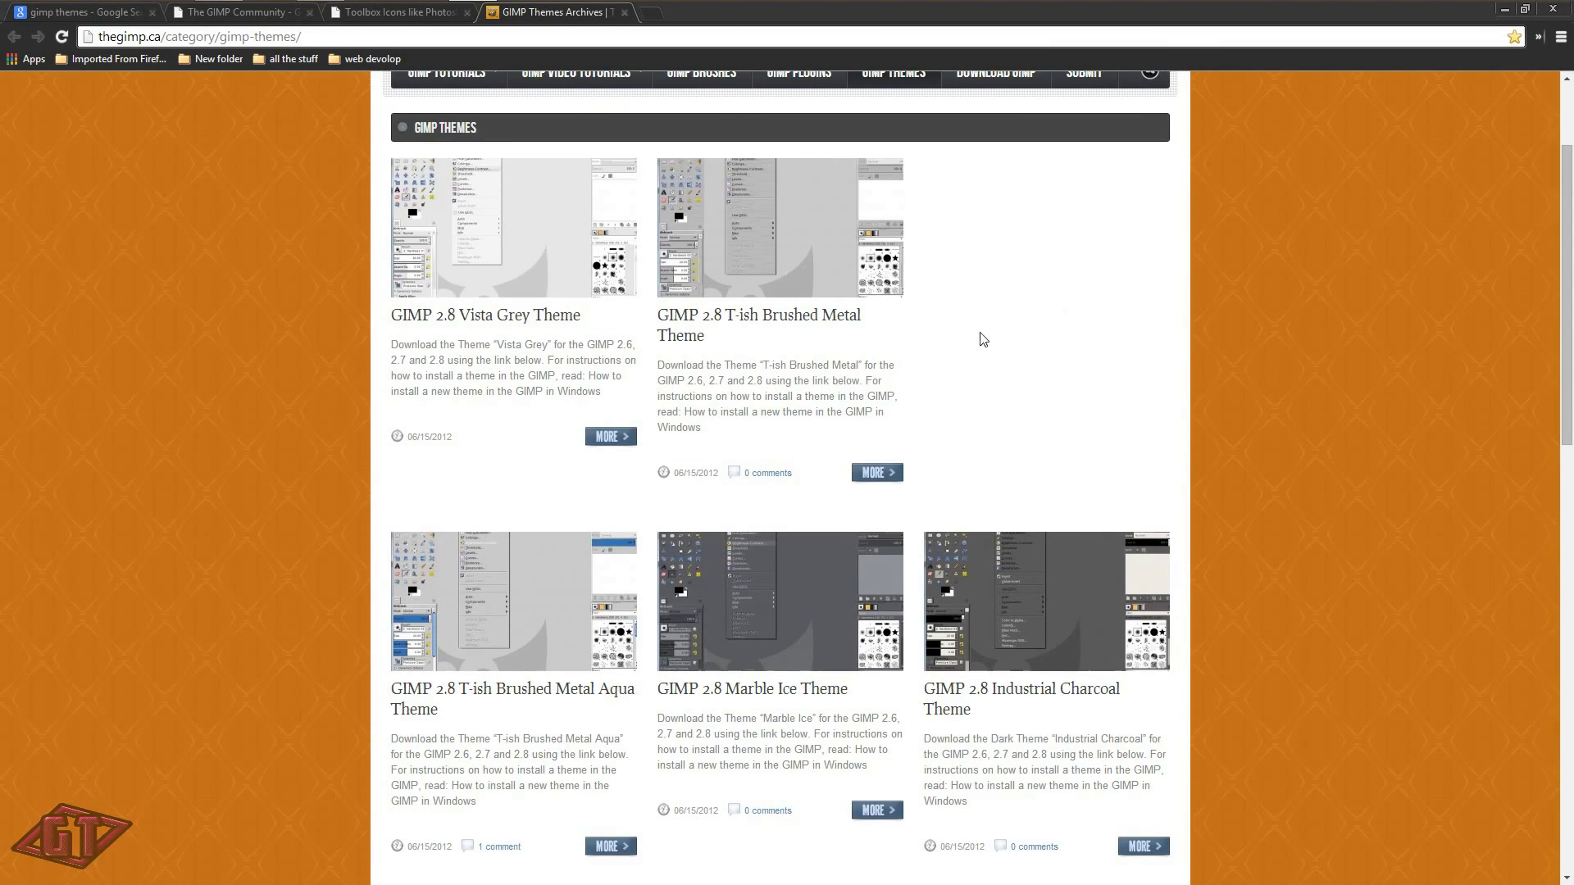
scroll(983, 338, down, 3)
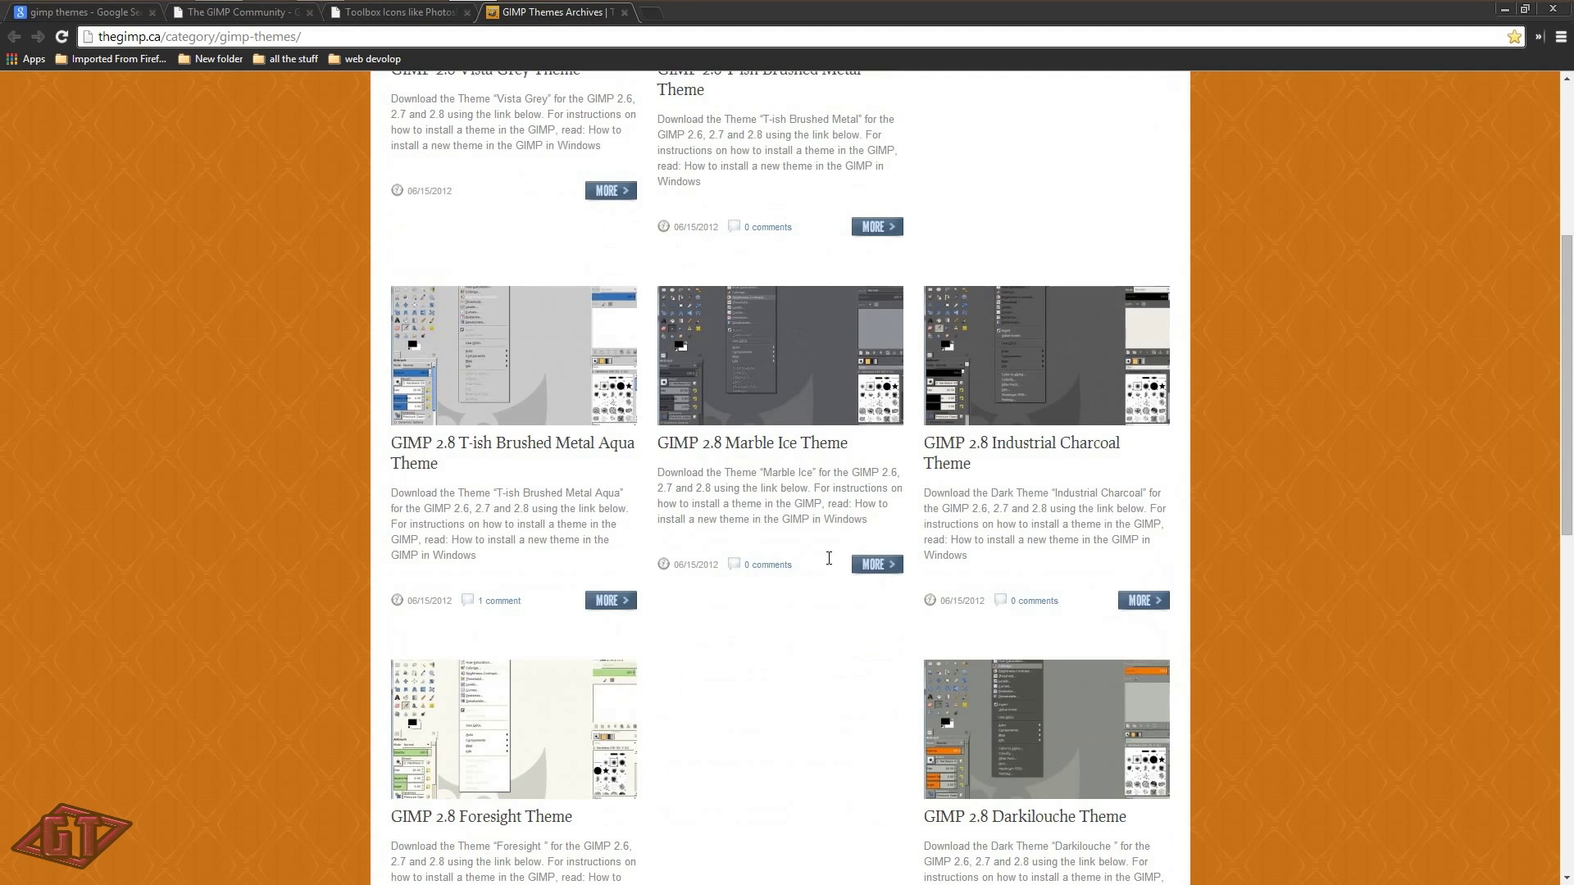
scroll(674, 445, down, 5)
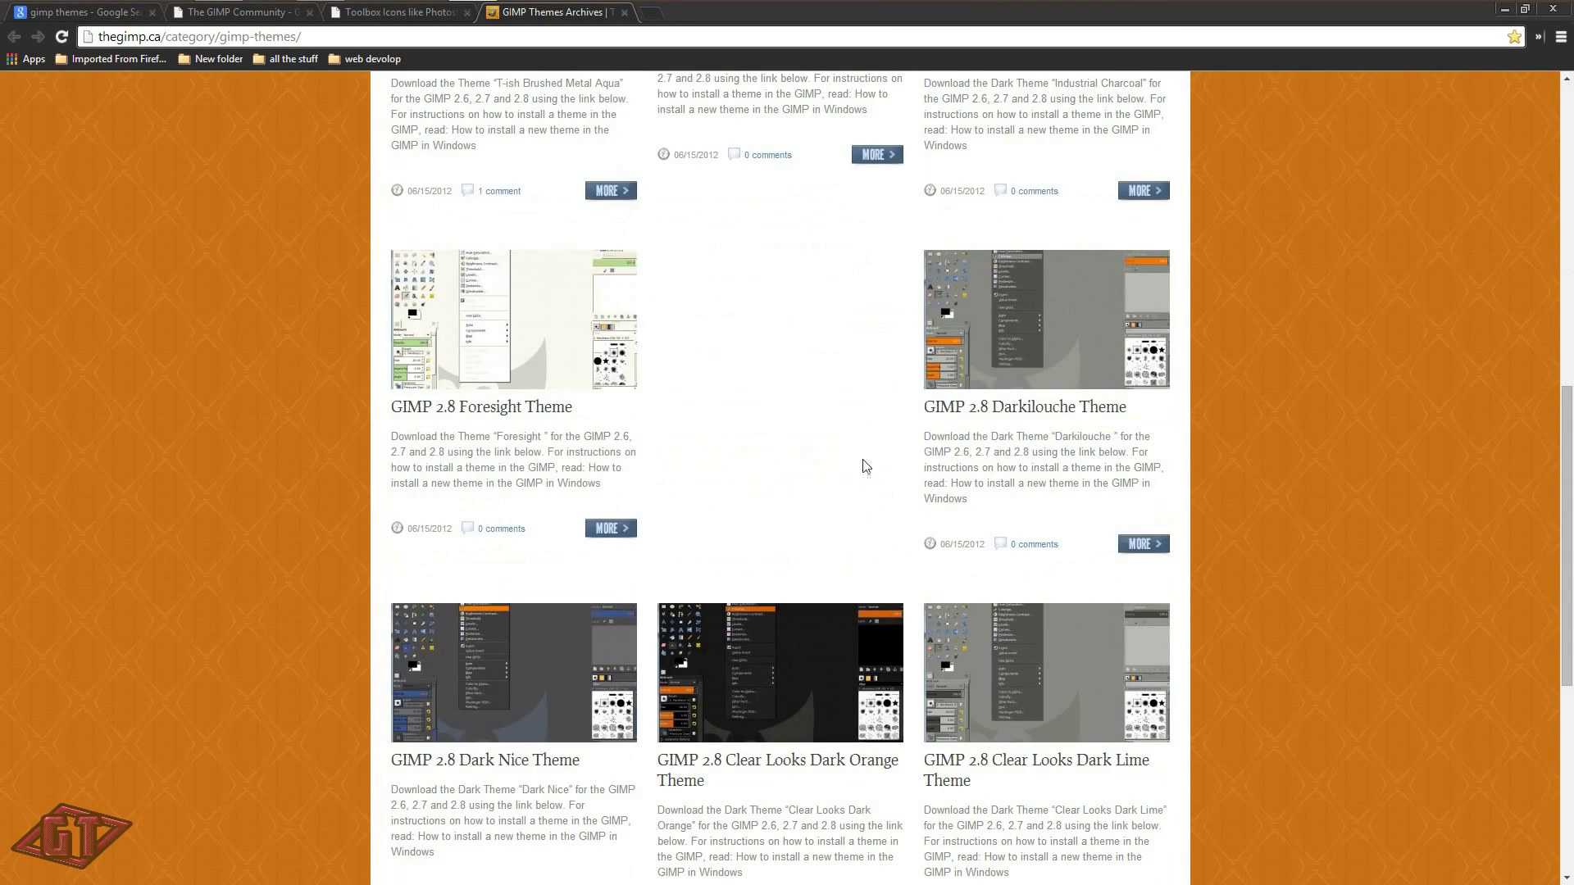
scroll(861, 464, up, 4)
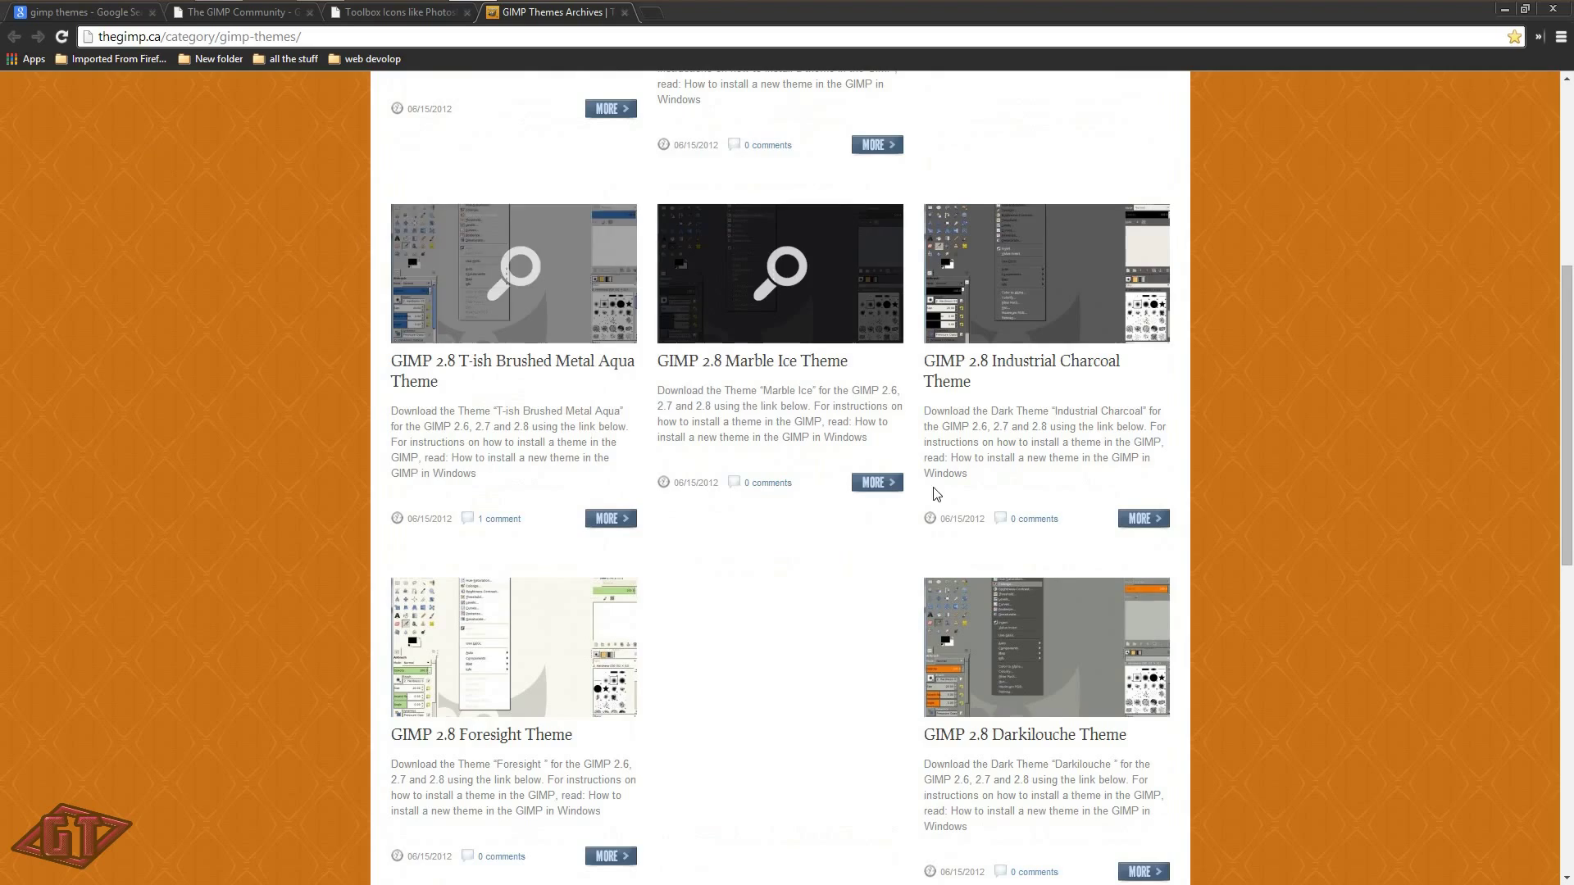
scroll(1106, 637, down, 5)
scroll(444, 371, up, 11)
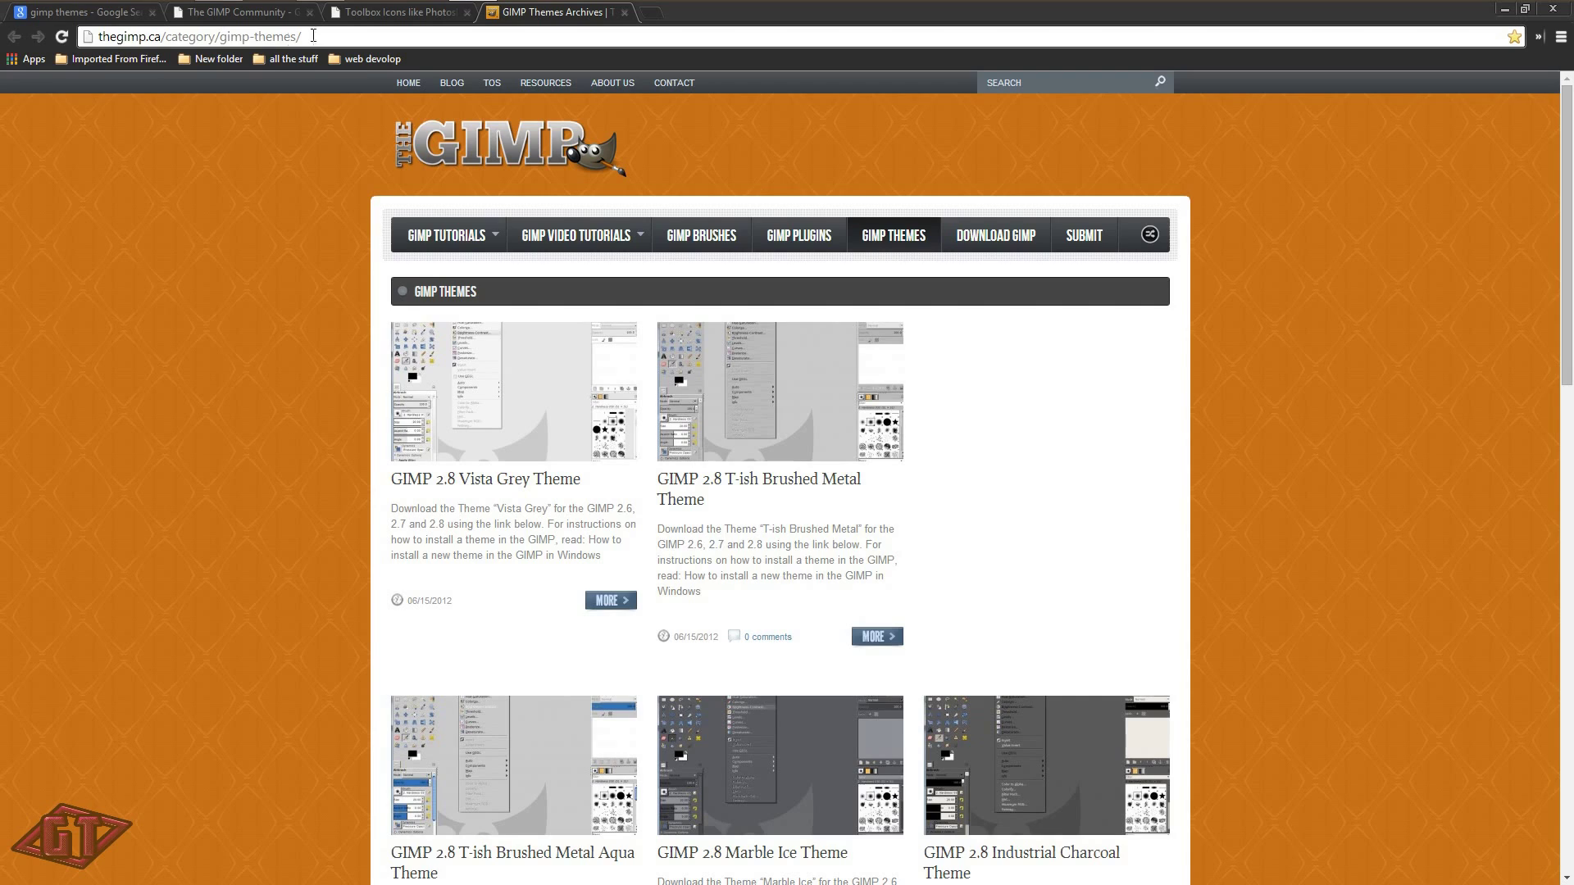
scroll(1138, 421, down, 9)
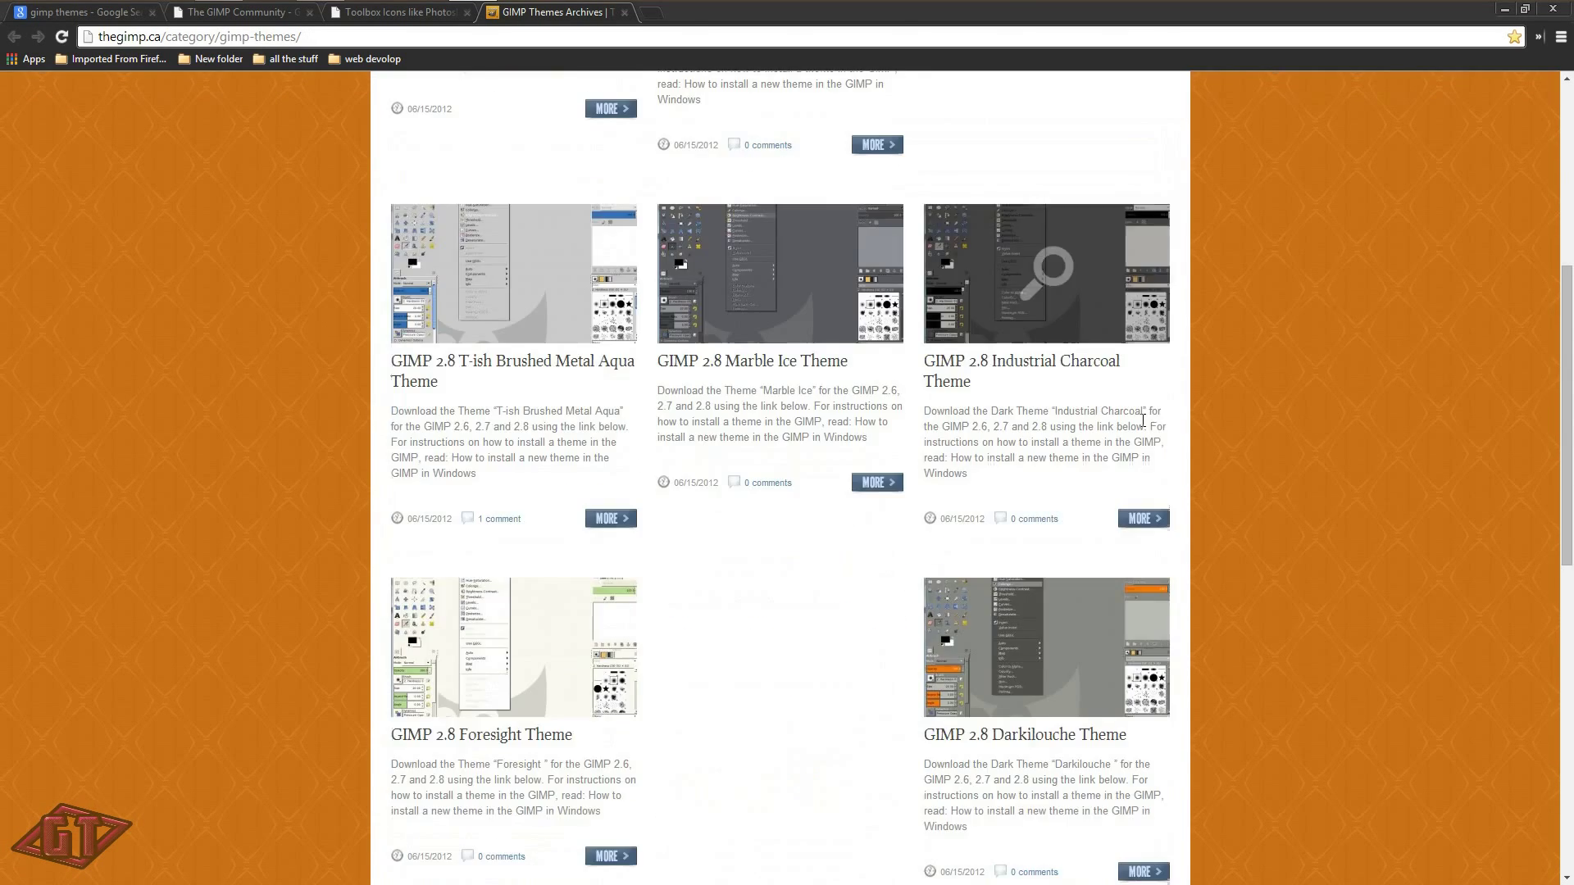
scroll(768, 529, down, 3)
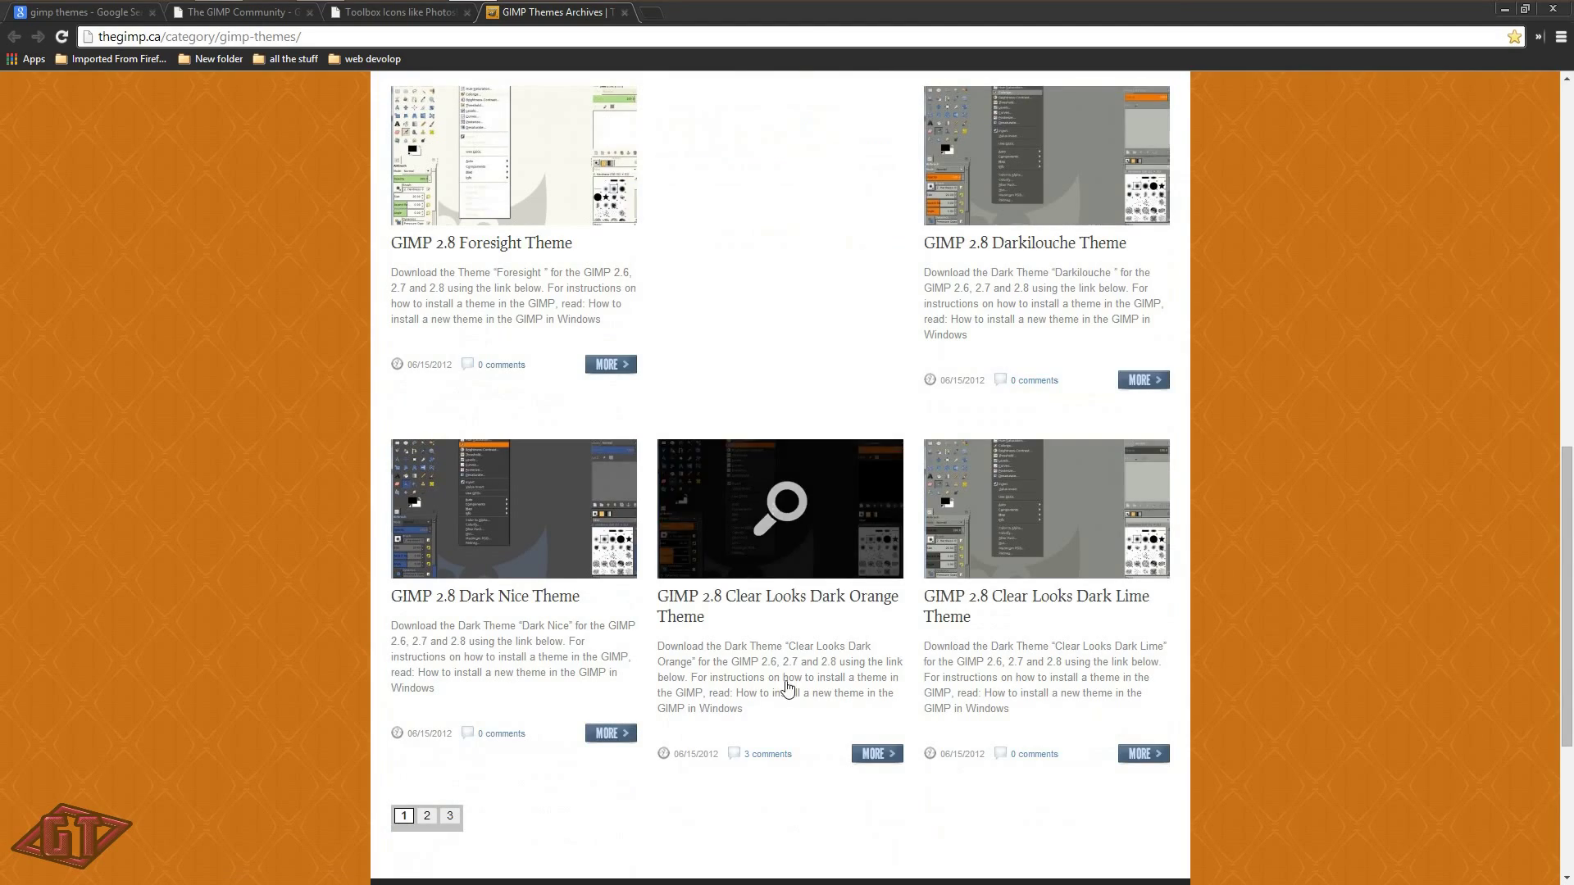
scroll(481, 666, down, 4)
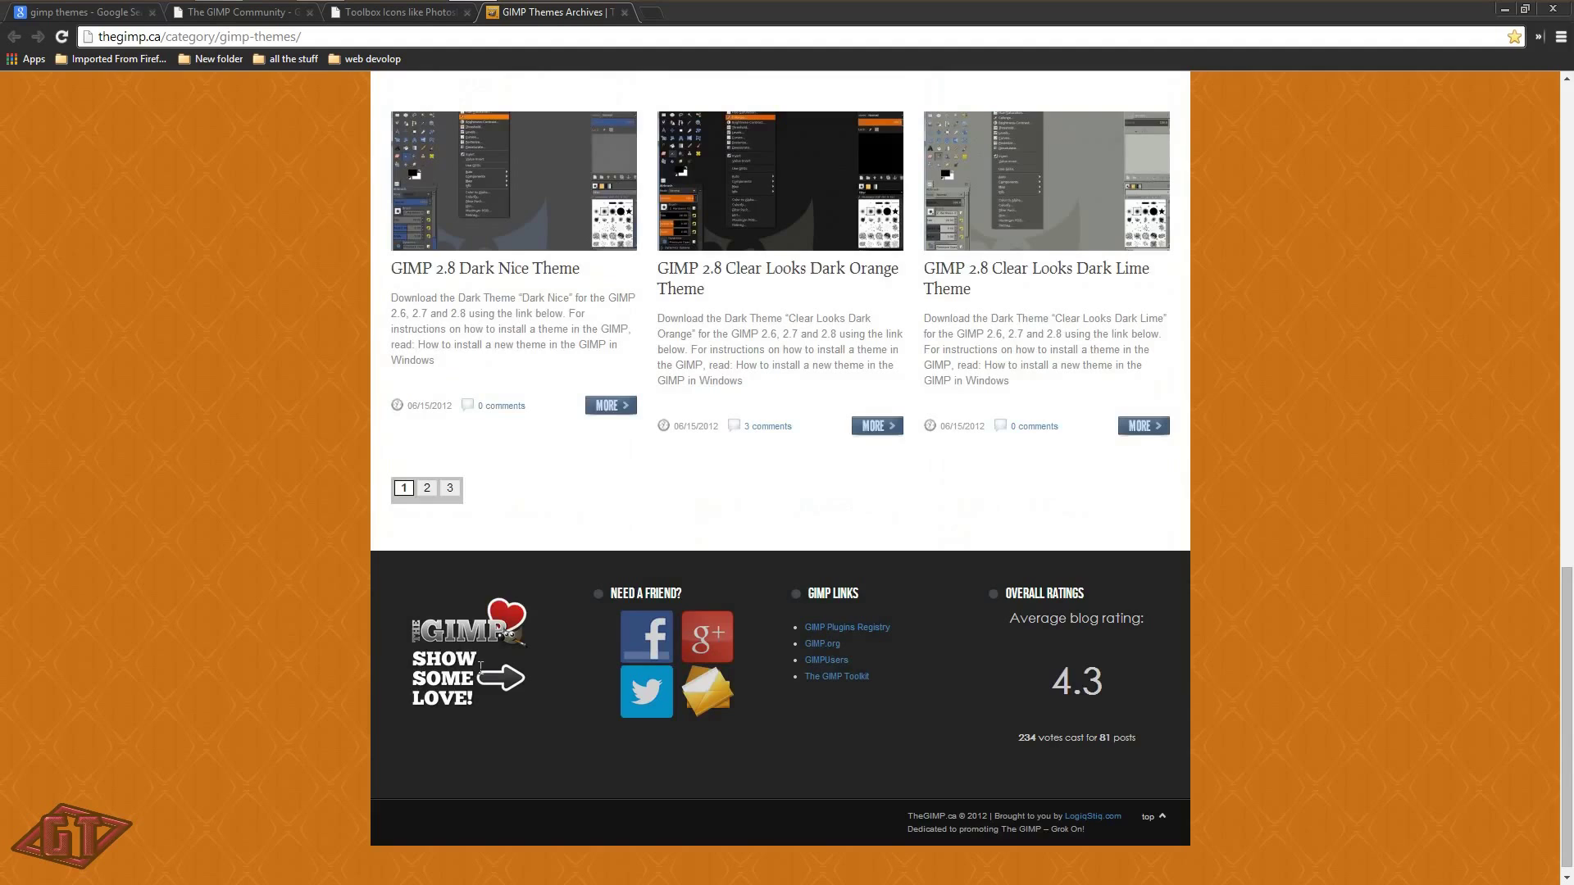
Browse page 2 of the theme archive, then return to page 1.
click(427, 488)
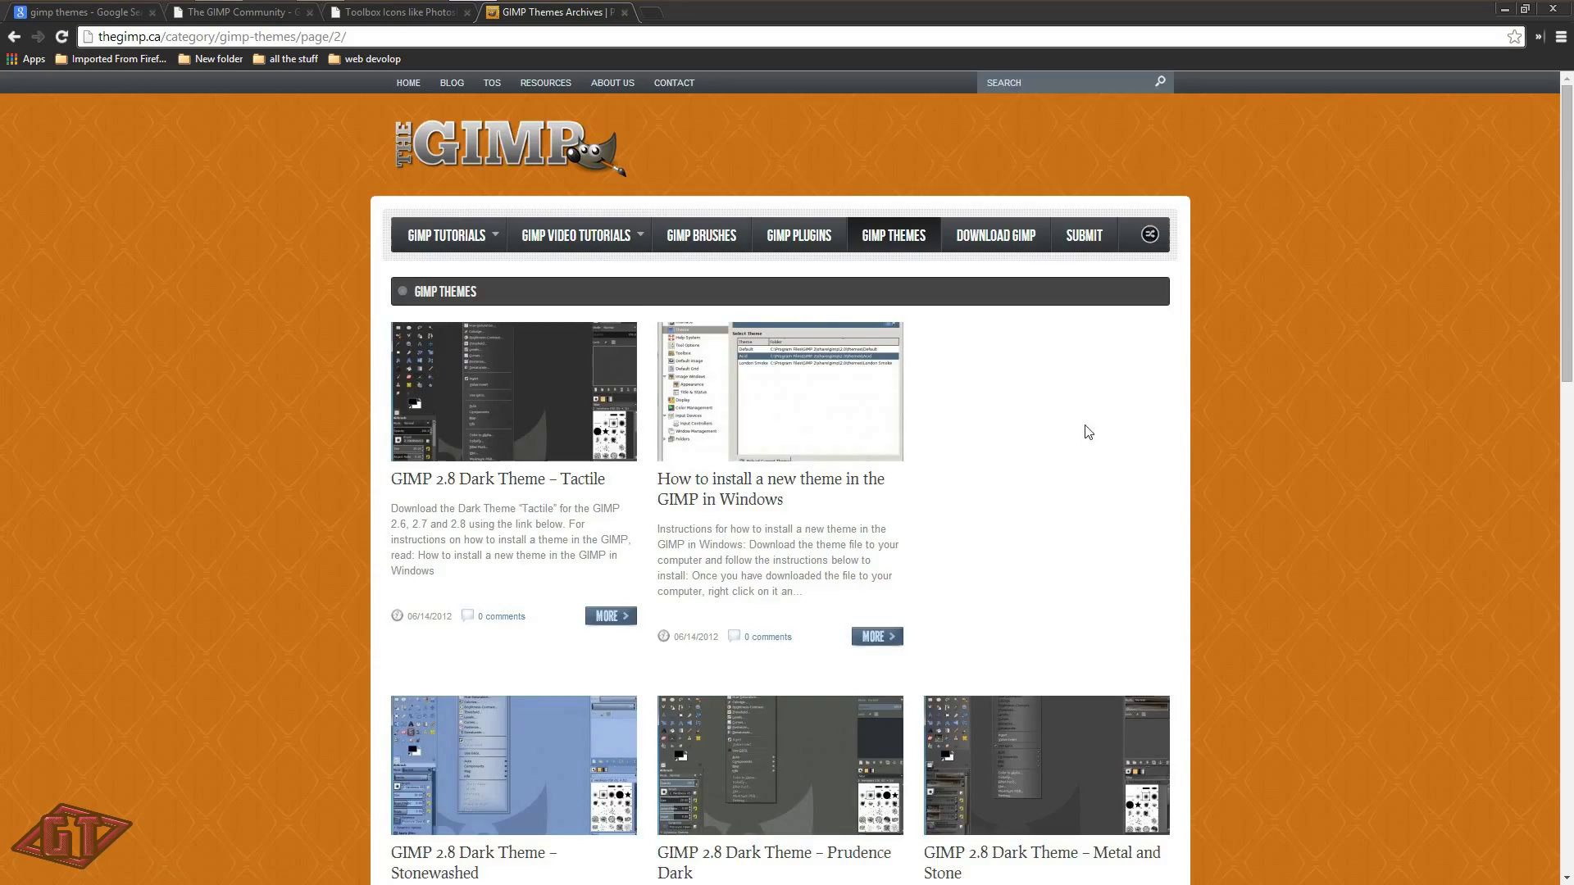
scroll(1145, 471, down, 7)
scroll(1144, 471, down, 5)
scroll(776, 386, up, 5)
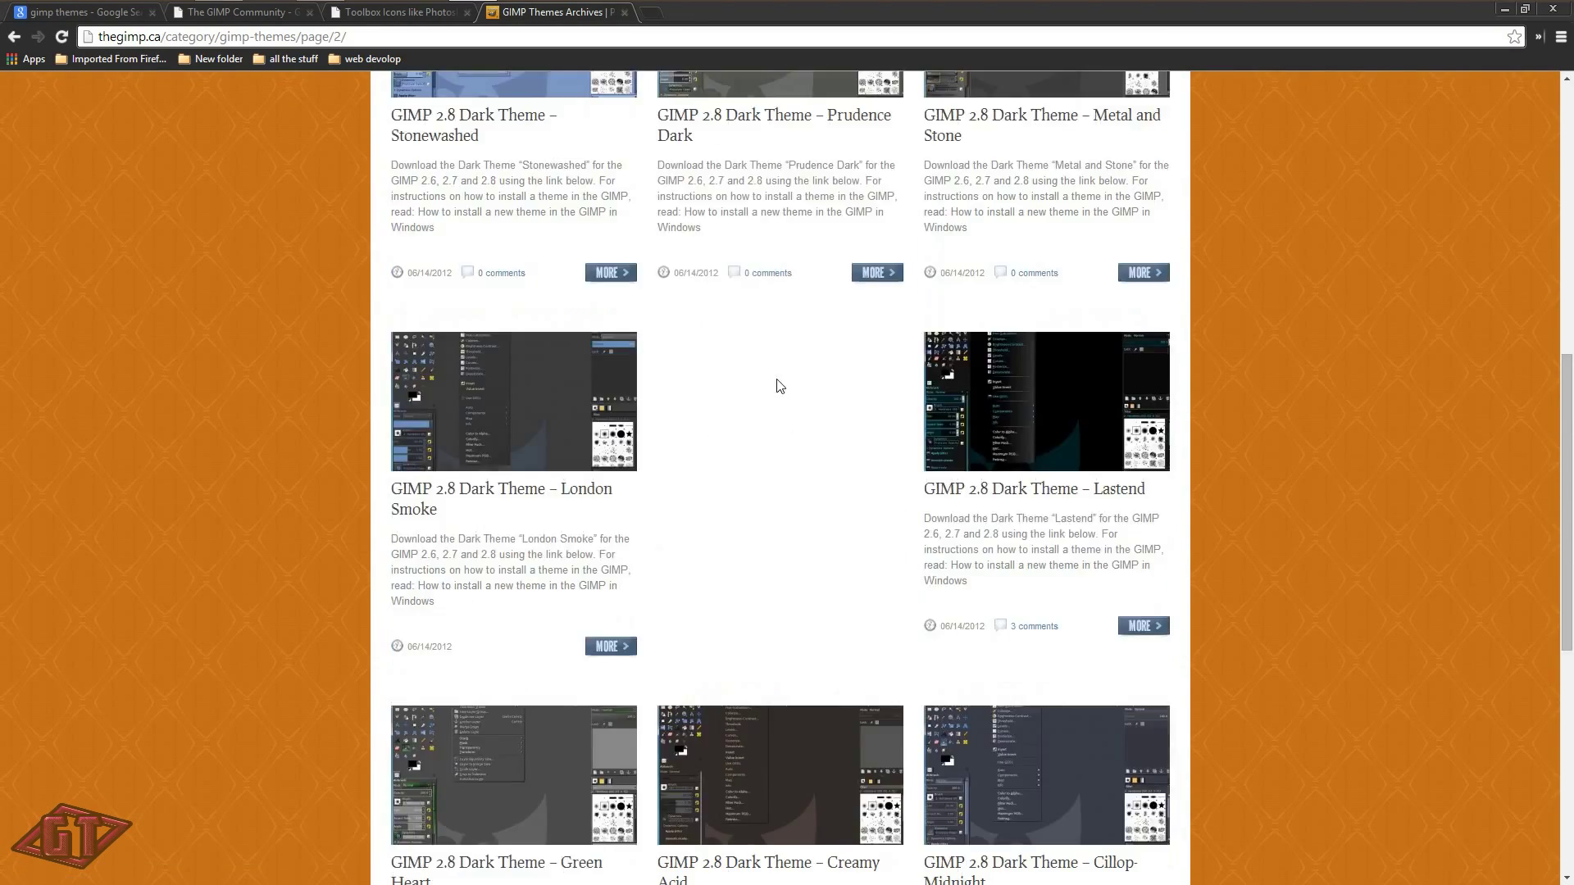
scroll(533, 295, up, 3)
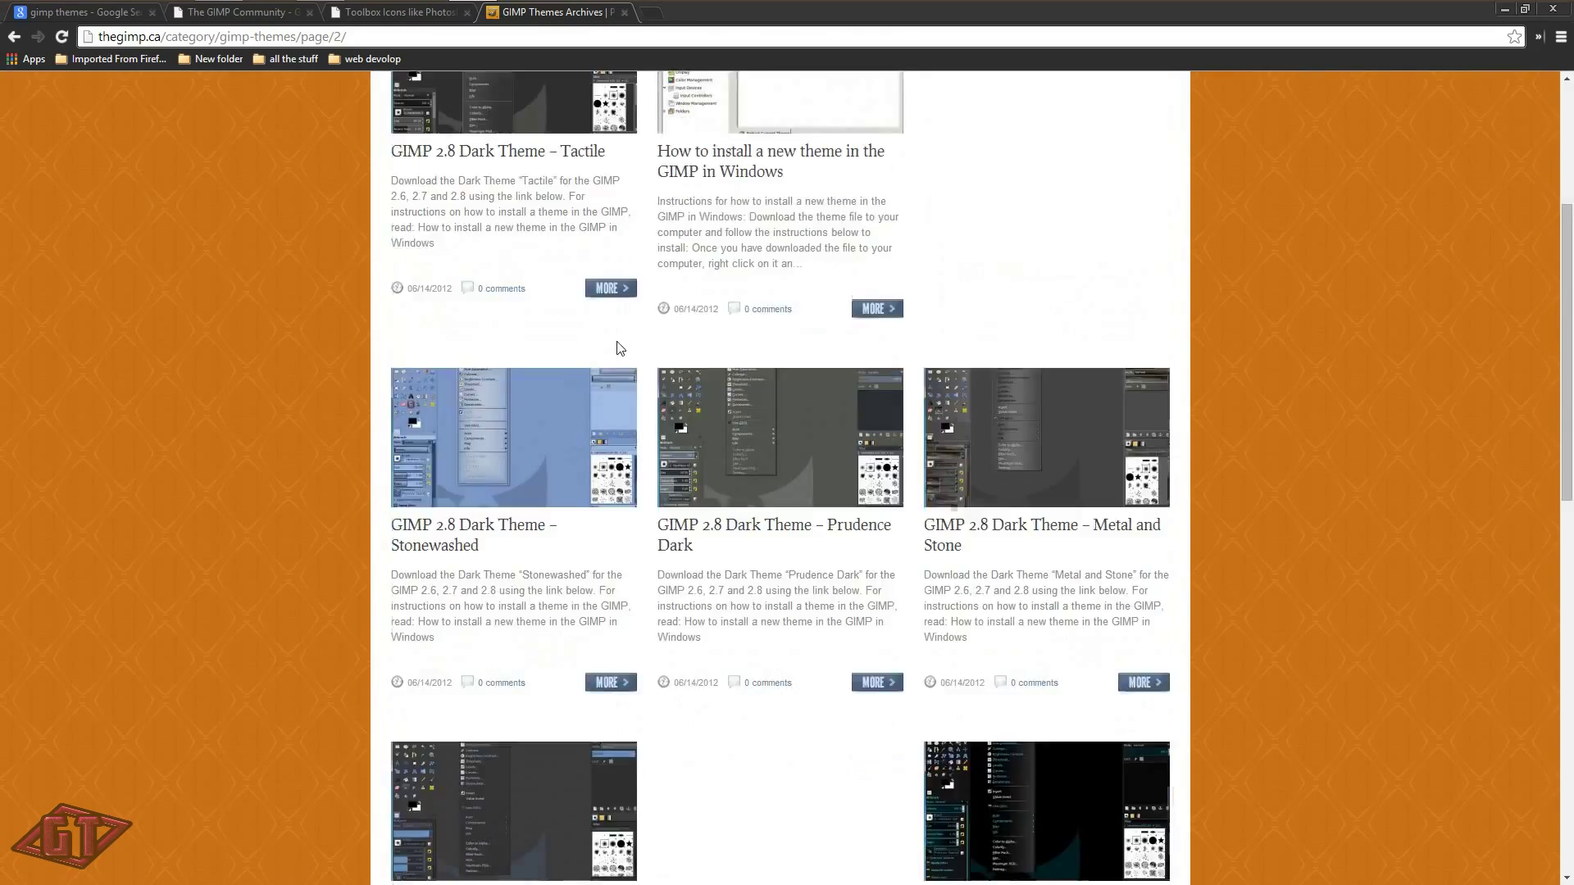
scroll(618, 344, down, 10)
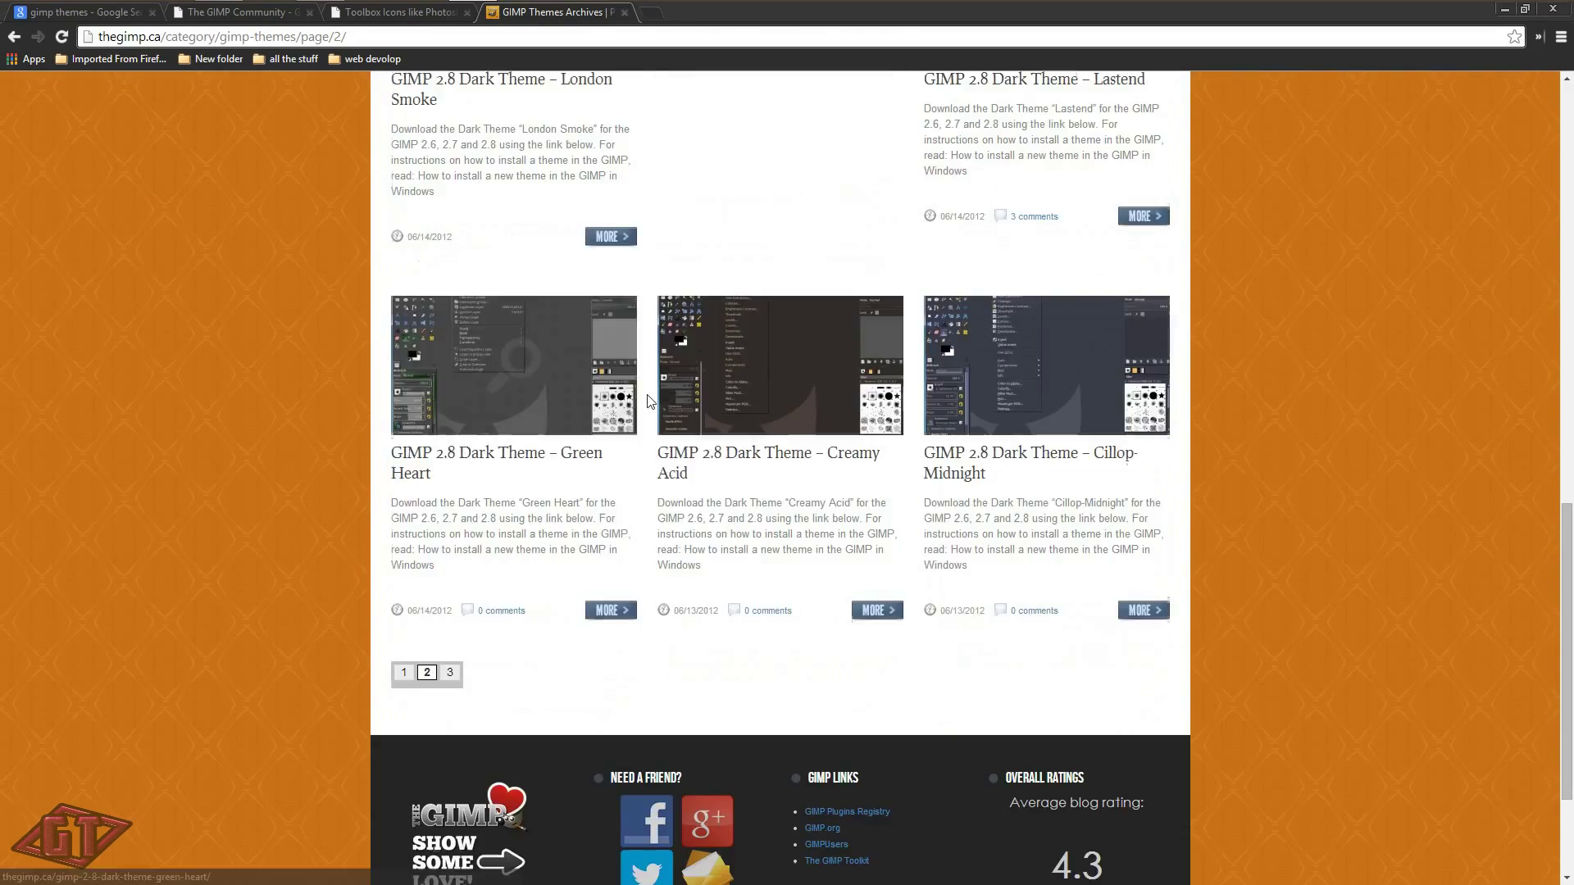
click(404, 674)
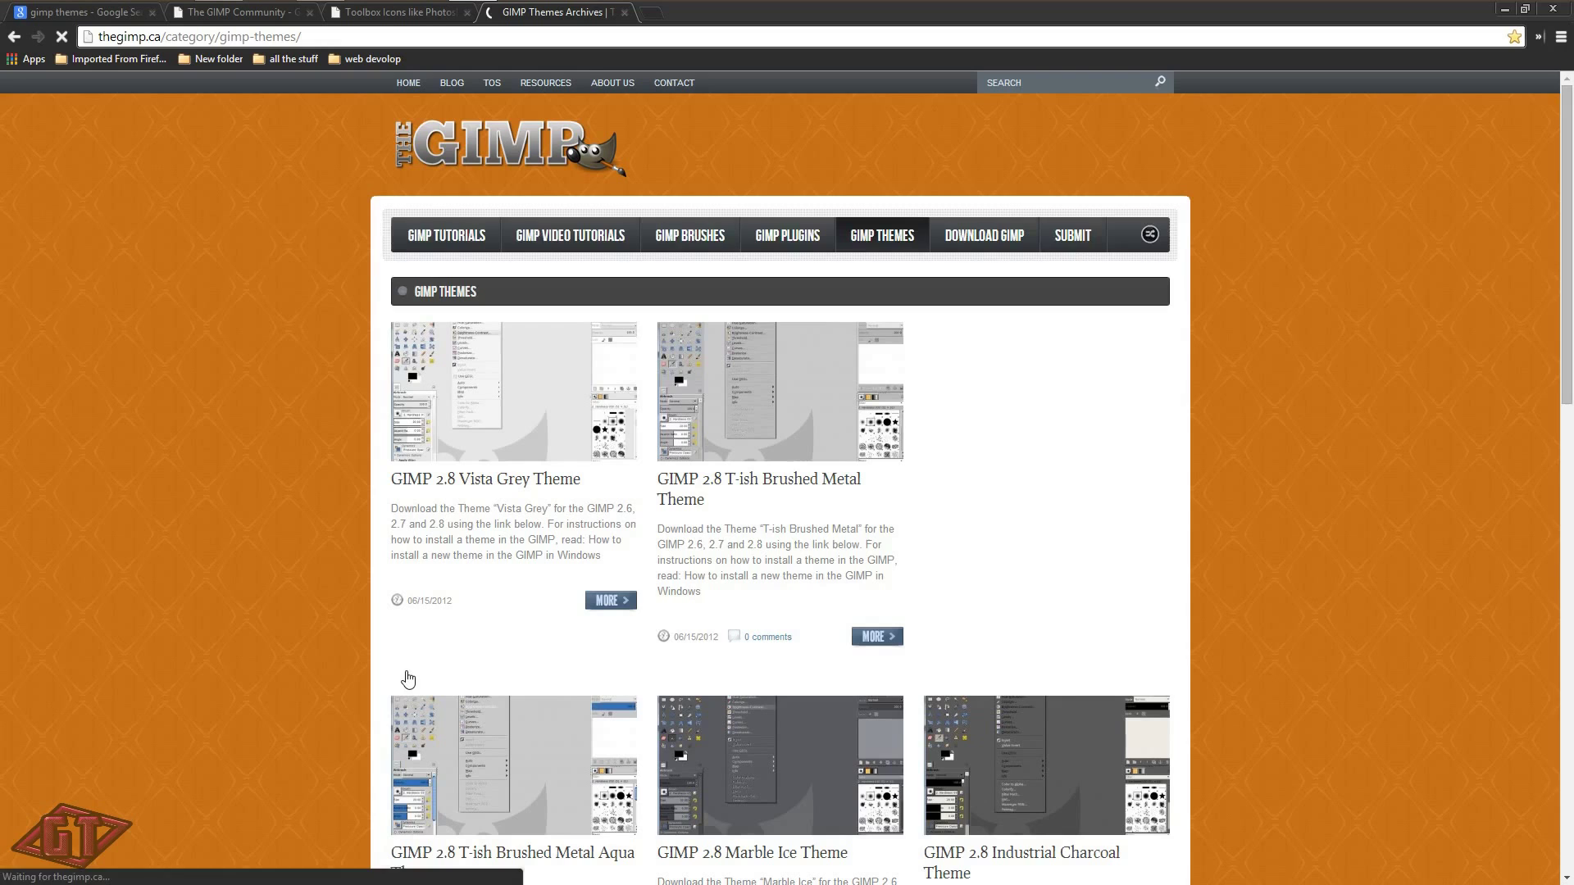
scroll(1170, 497, down, 8)
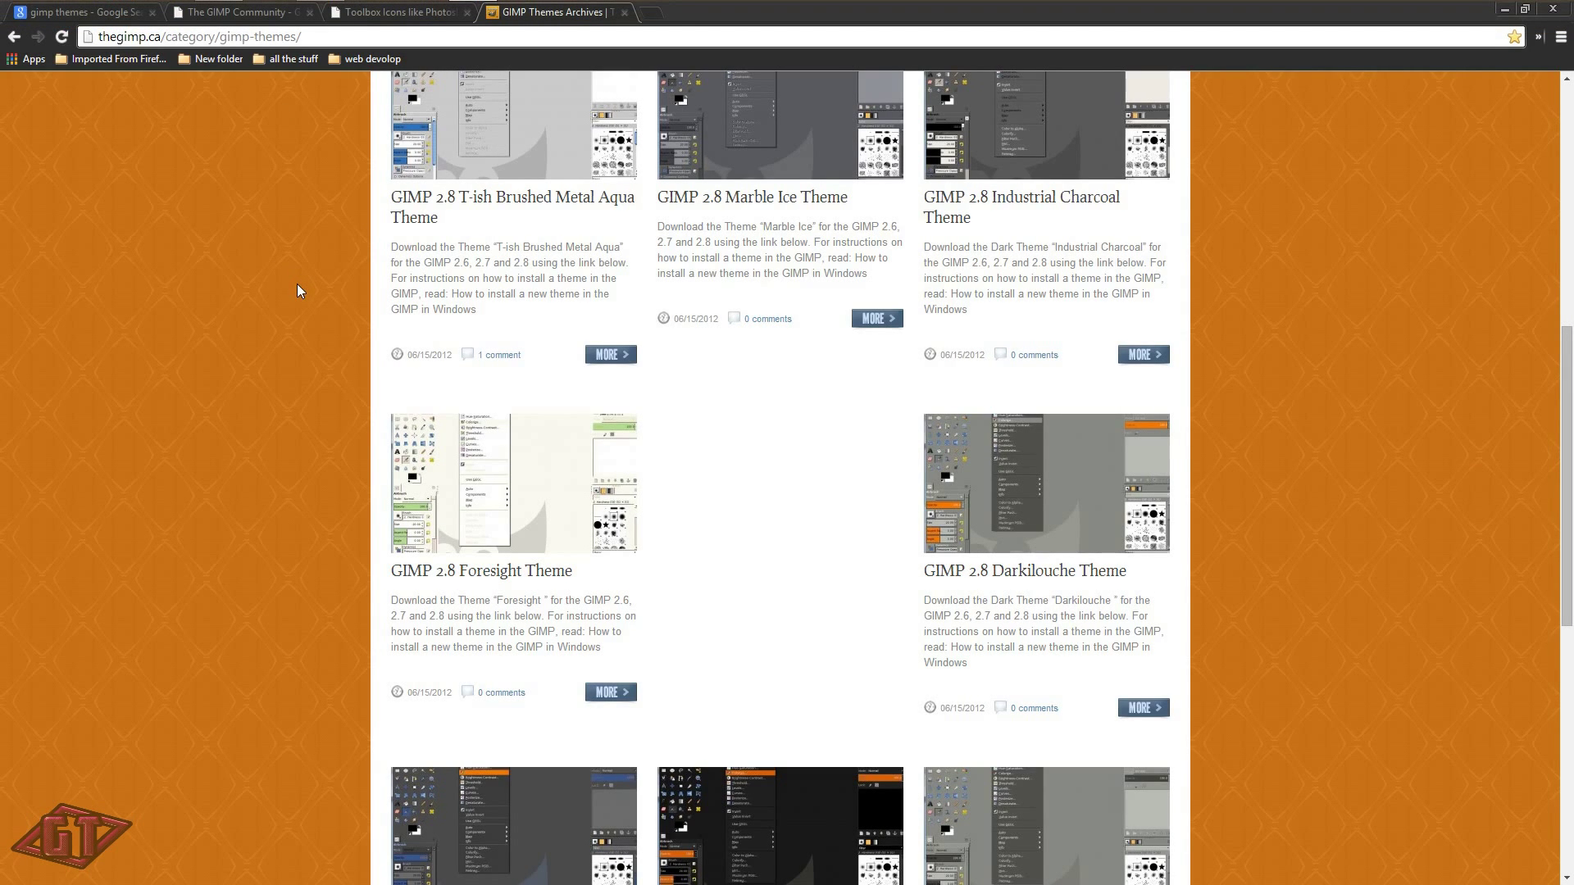
key(alt+Tab)
key(alt+Tab)
key(alt+Tab)
key(alt+Tab)
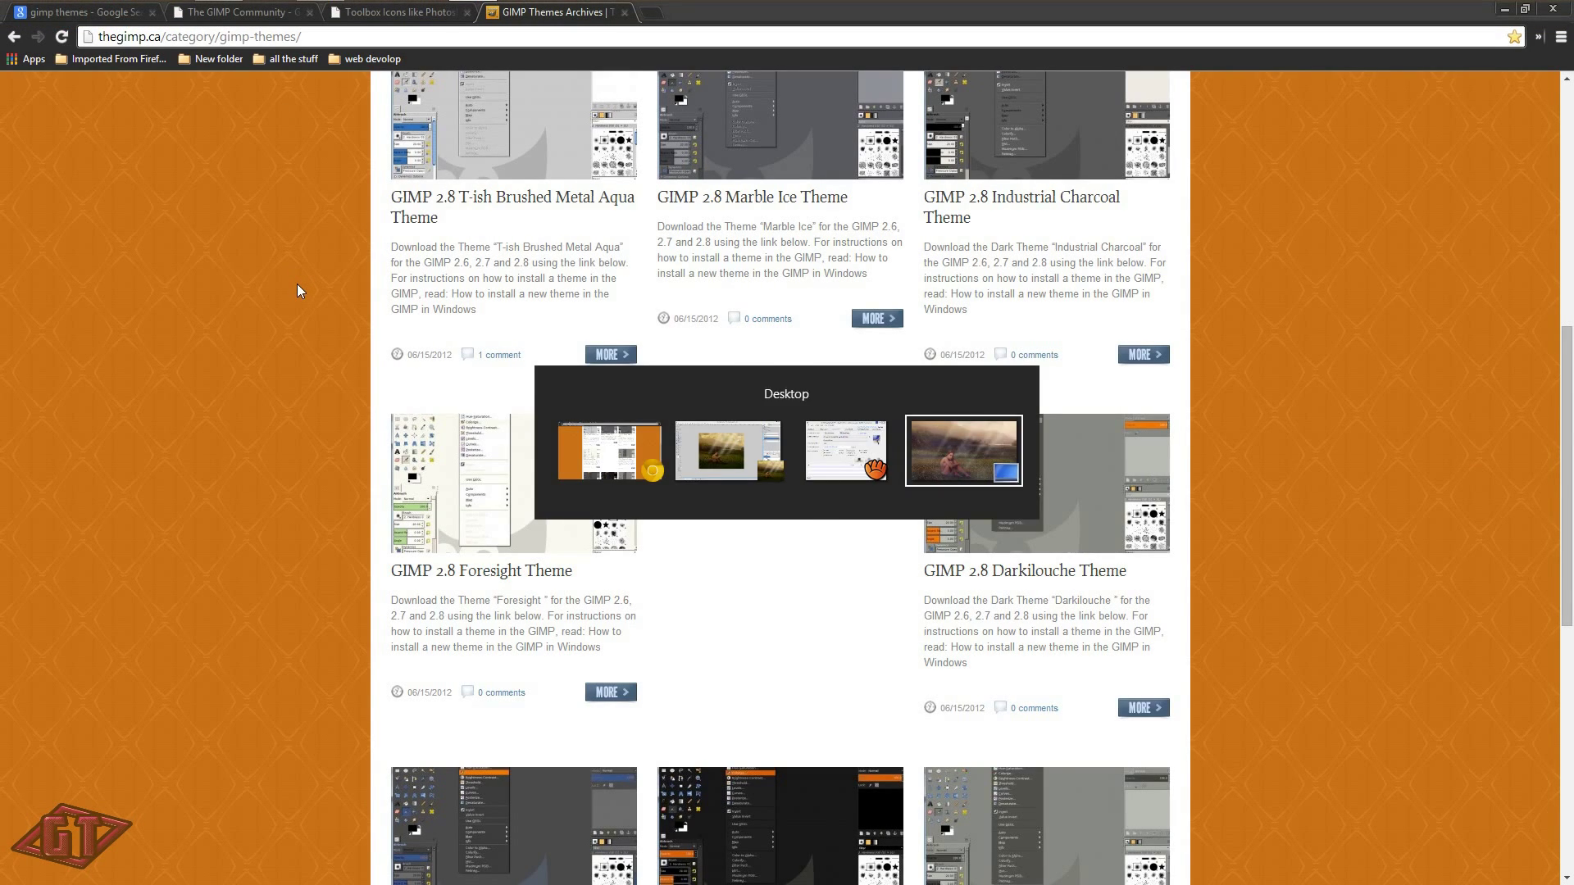
key(alt+Tab)
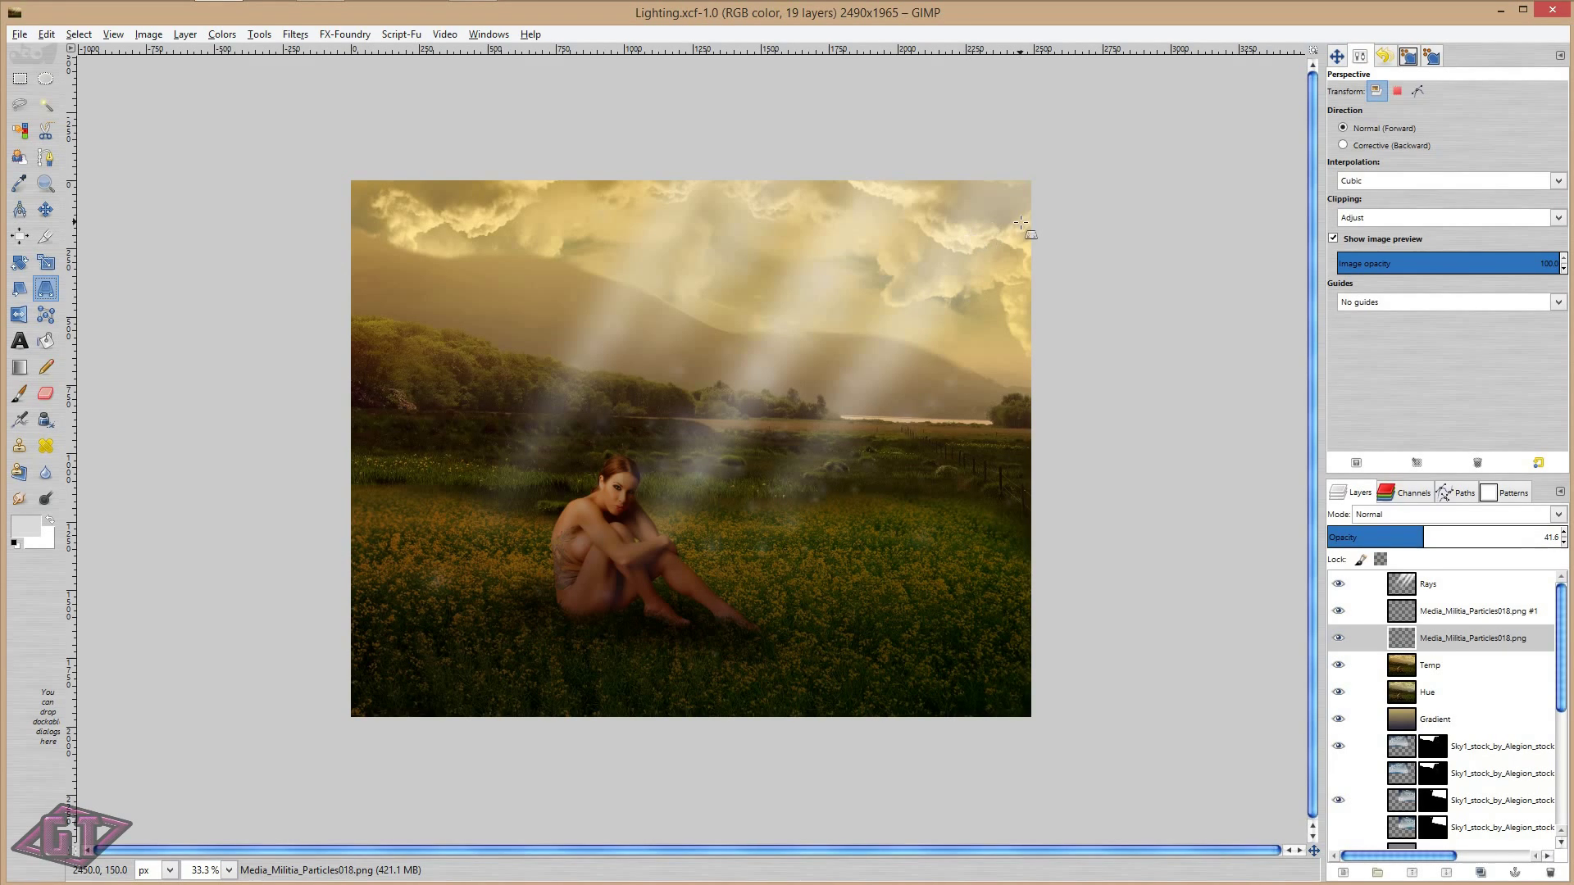
key(alt+Tab)
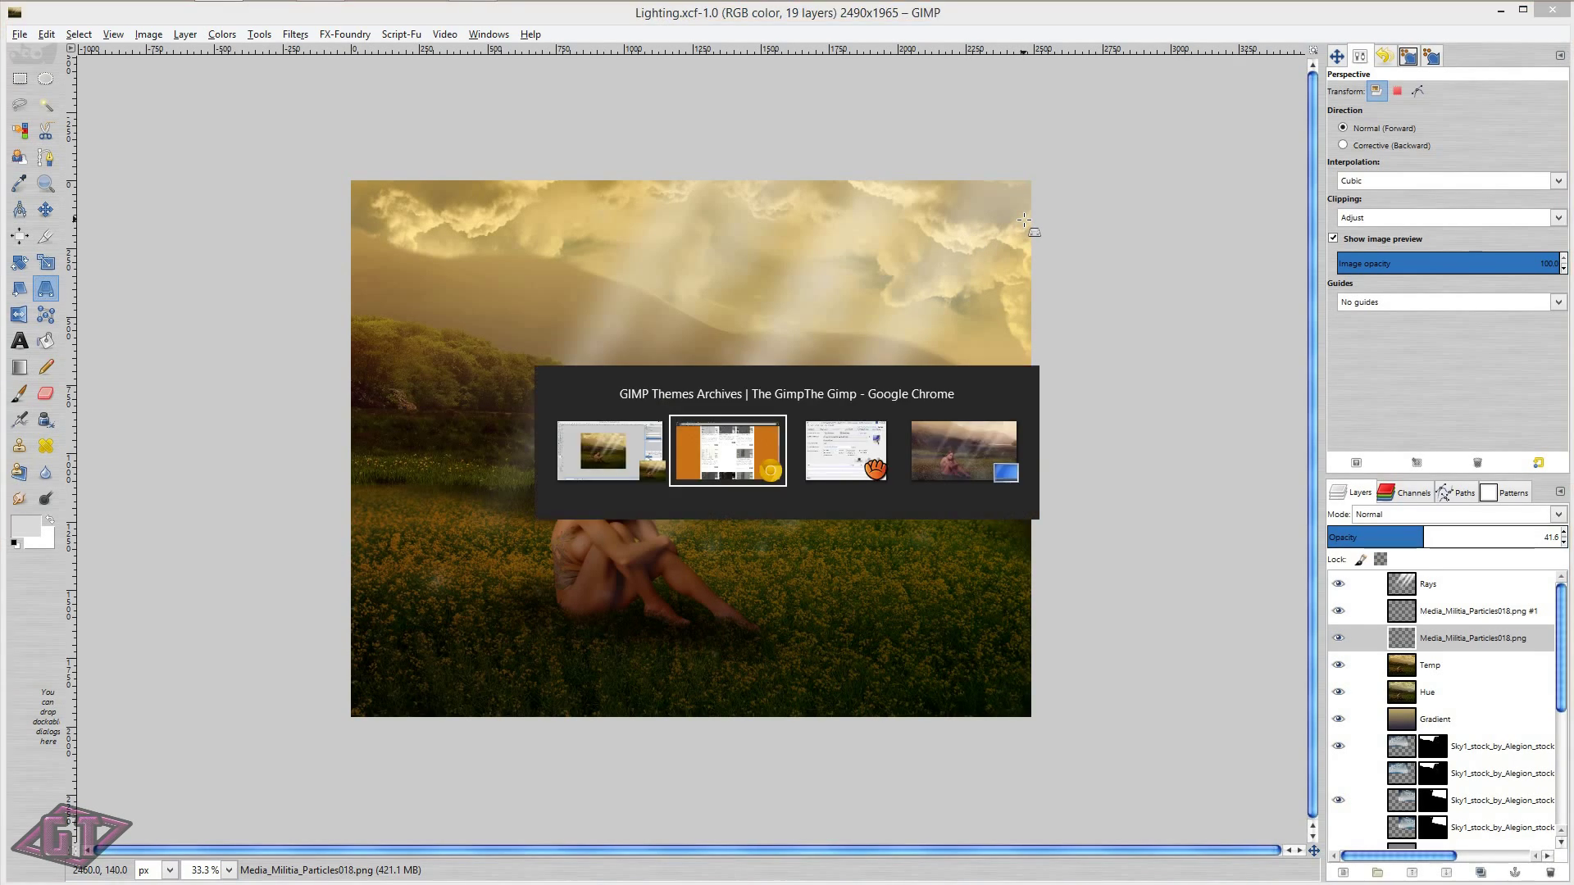
scroll(924, 388, down, 4)
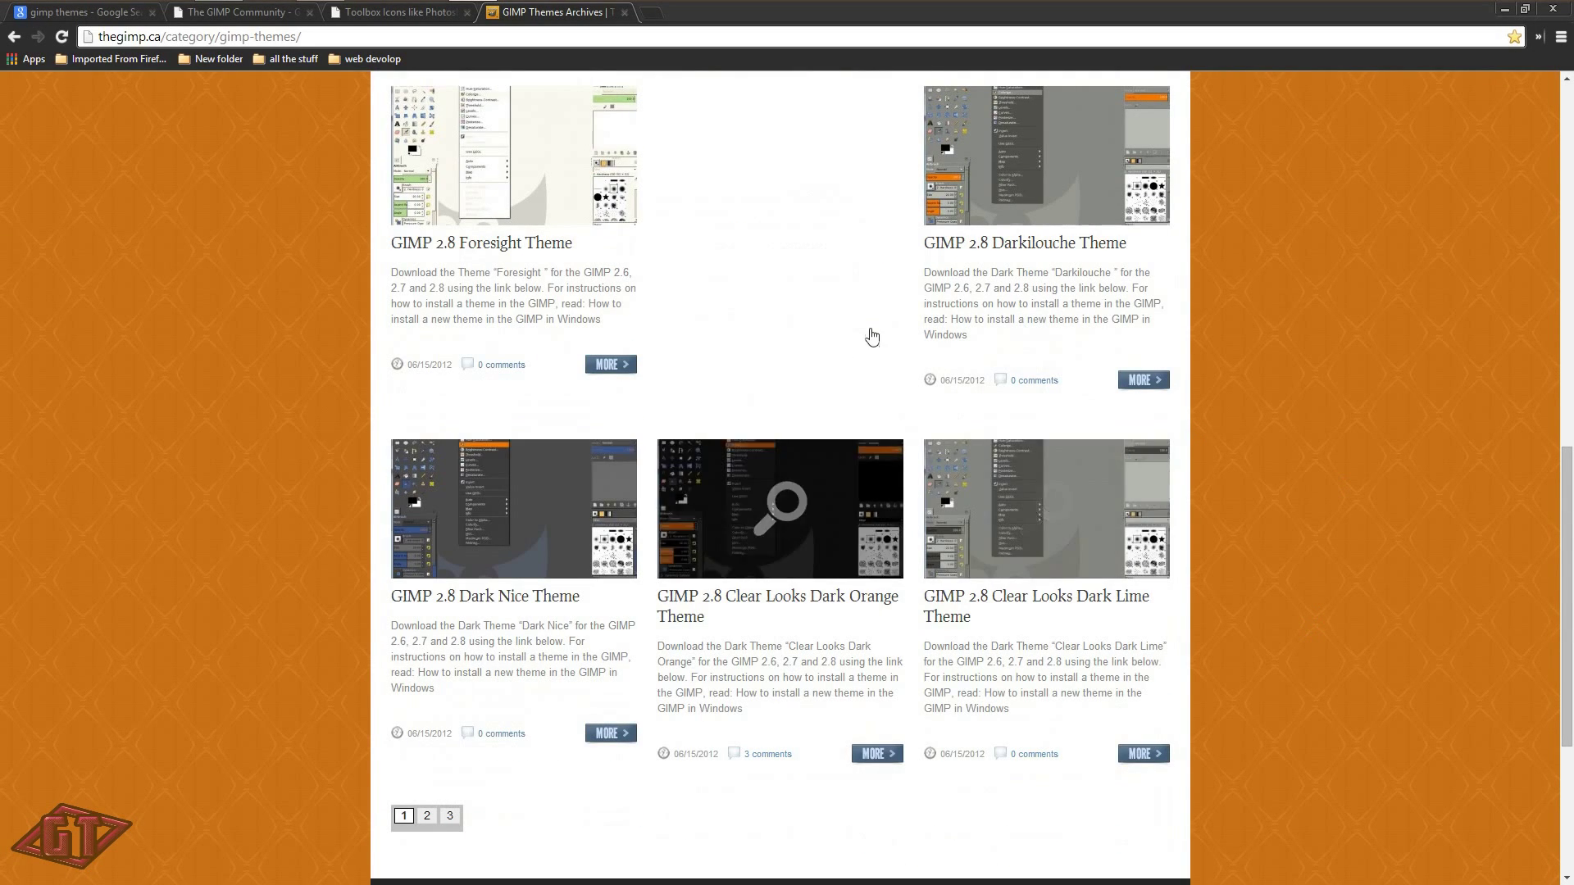
Look through page 3 of the archive with the Chocolate, AeroIon and Acid dark themes.
scroll(738, 349, up, 5)
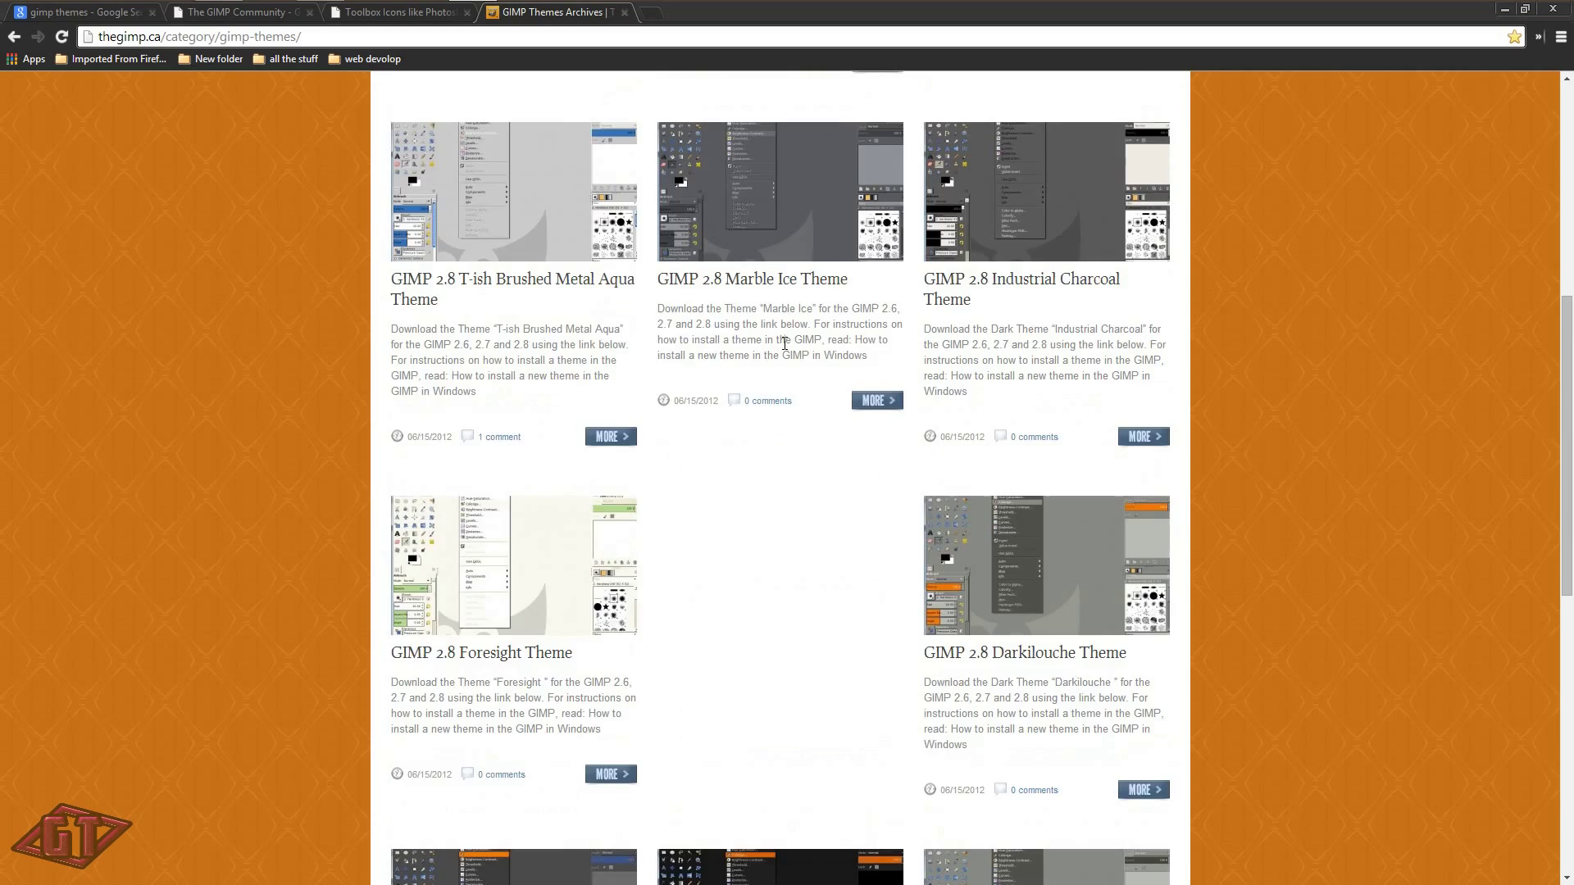
scroll(784, 344, up, 6)
scroll(1093, 474, down, 5)
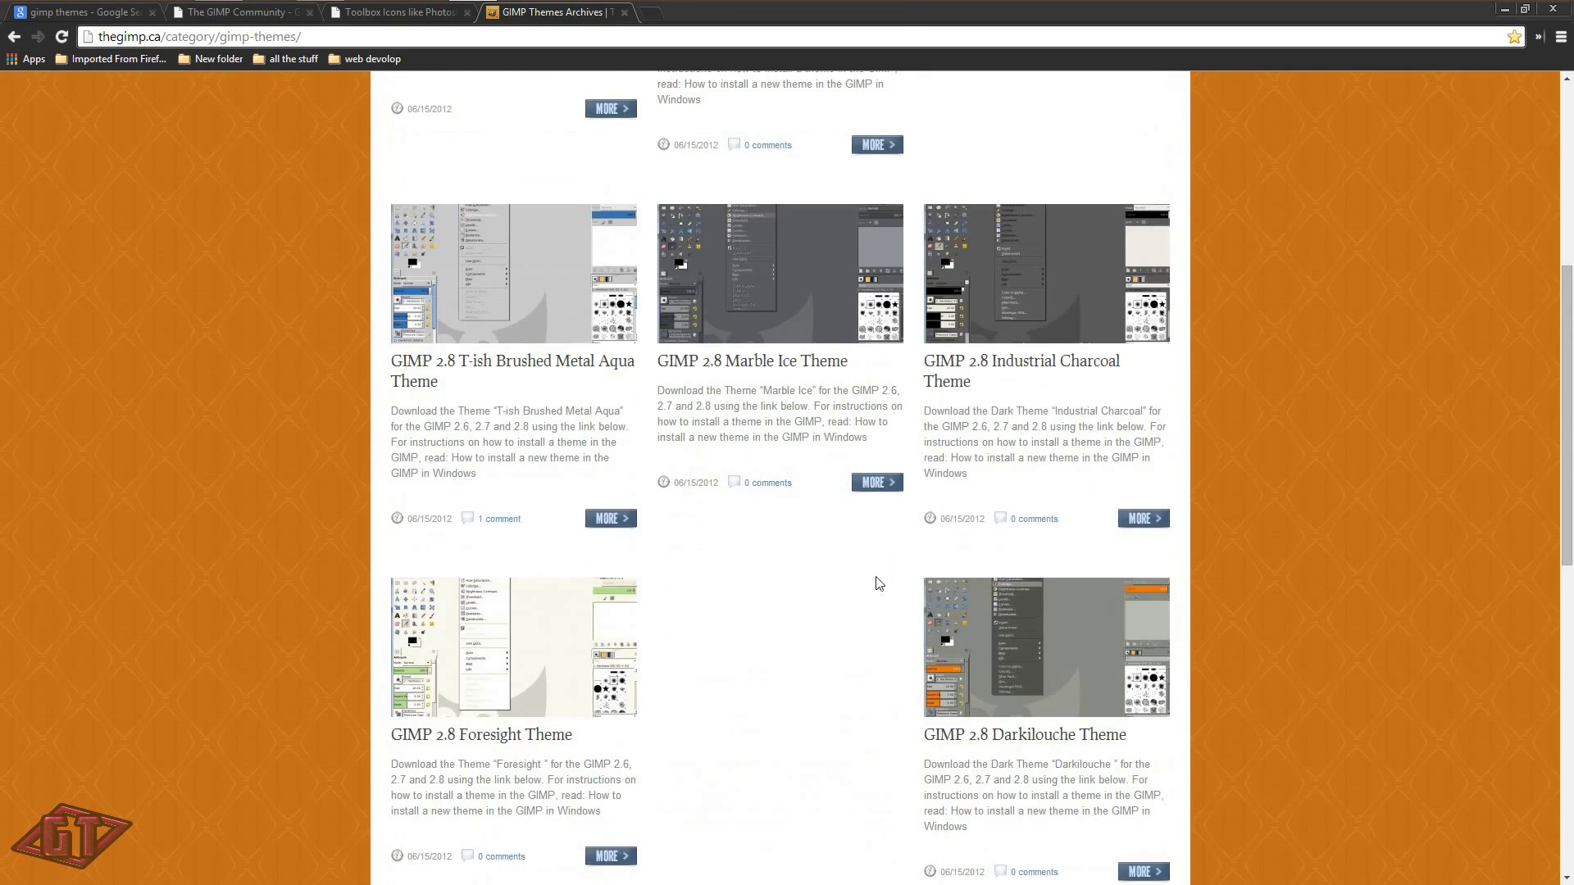
scroll(752, 604, down, 6)
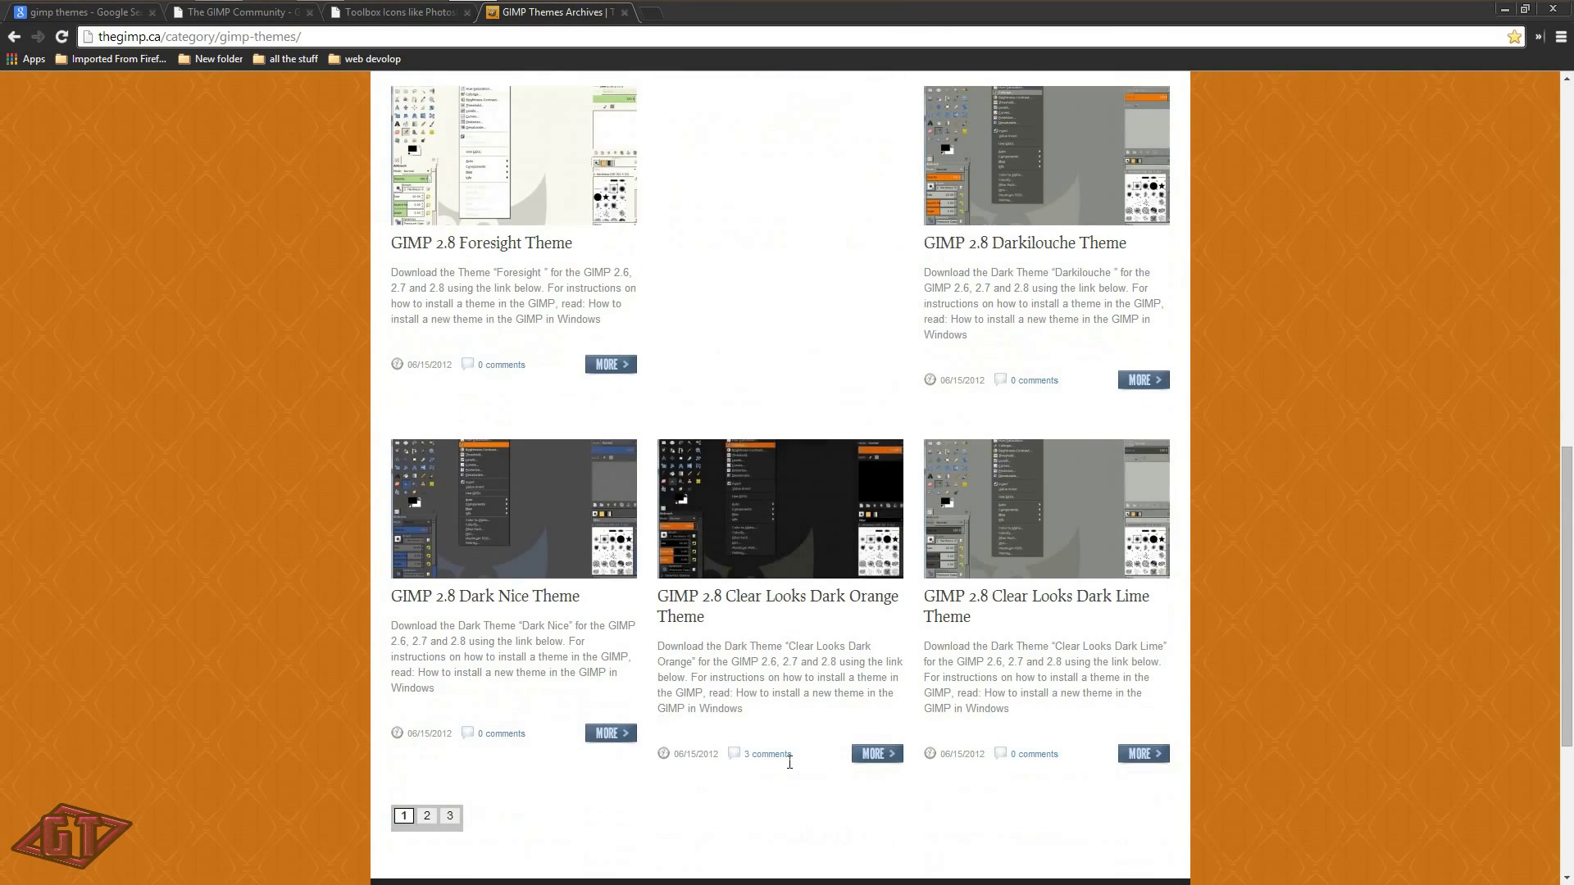
scroll(924, 792, down, 2)
click(449, 651)
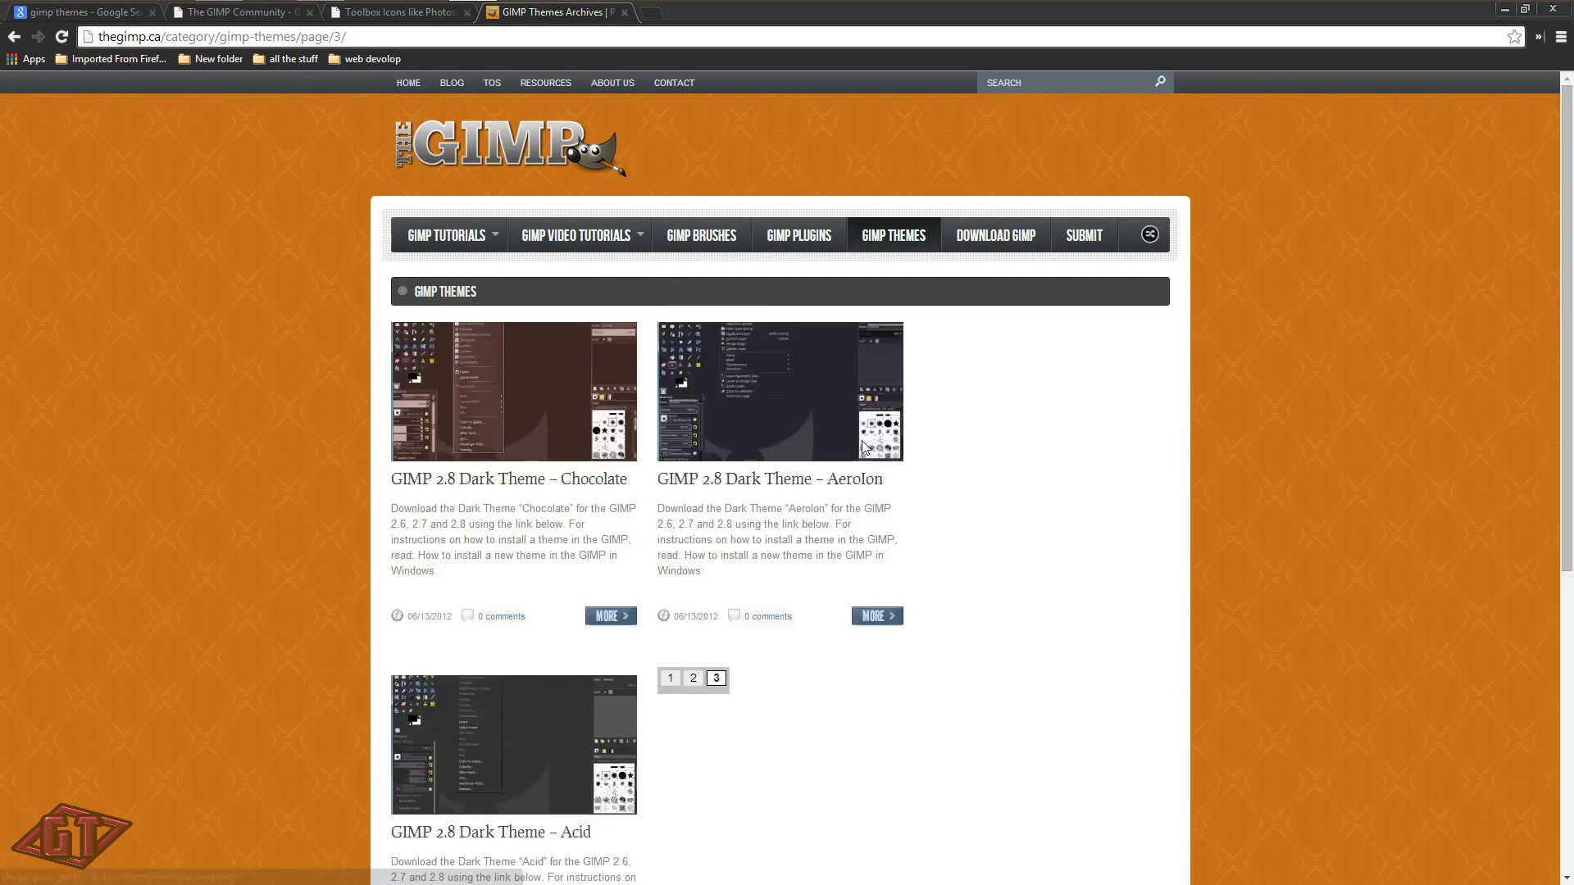
scroll(1144, 584, down, 4)
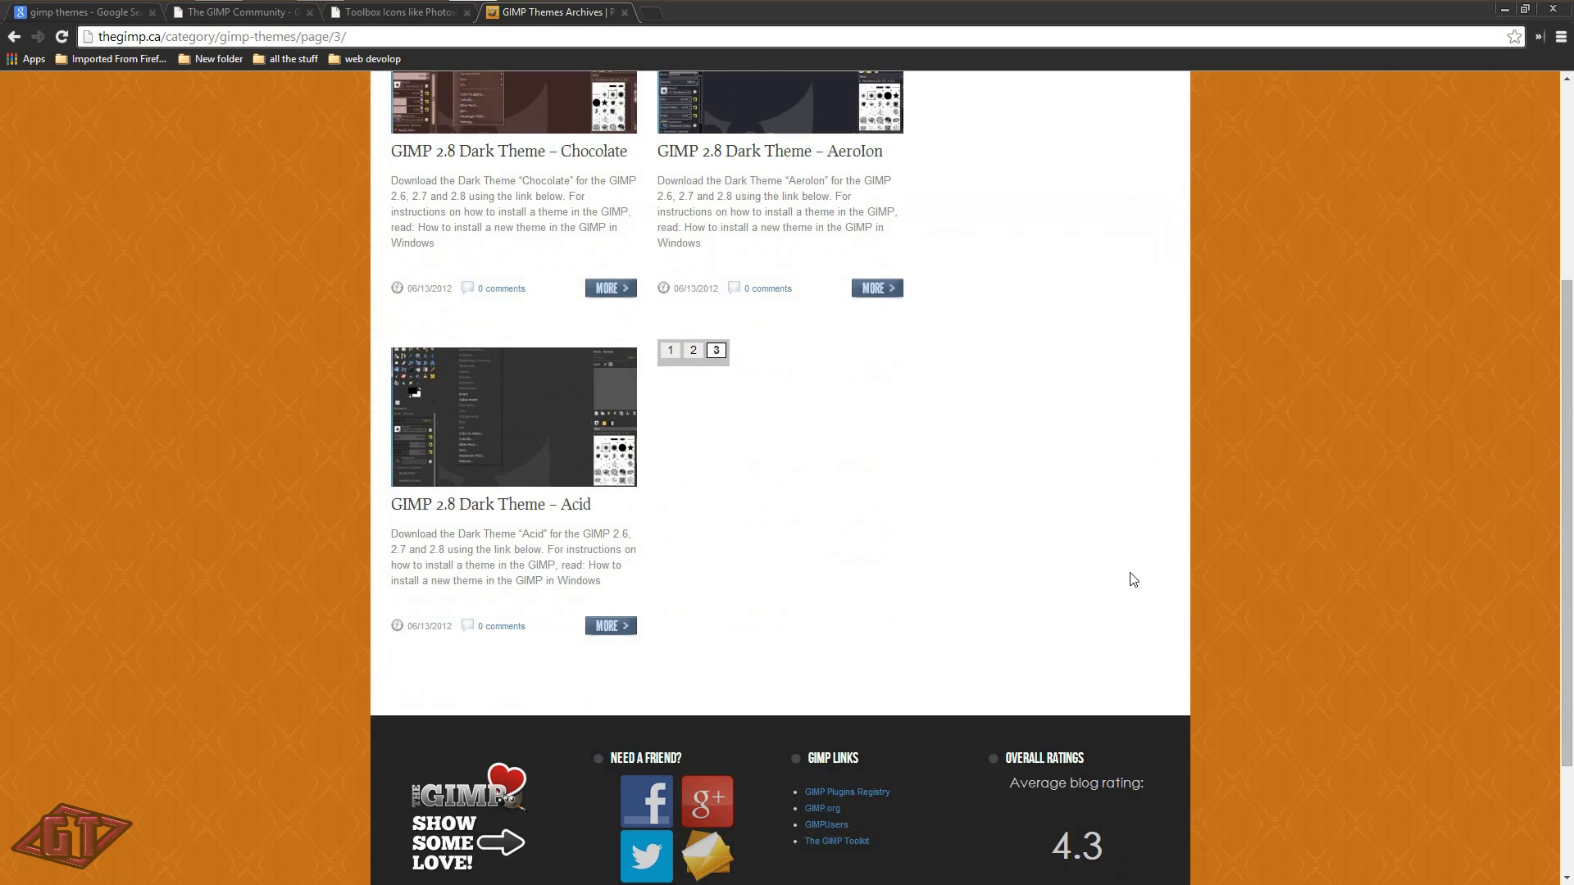
scroll(987, 579, up, 2)
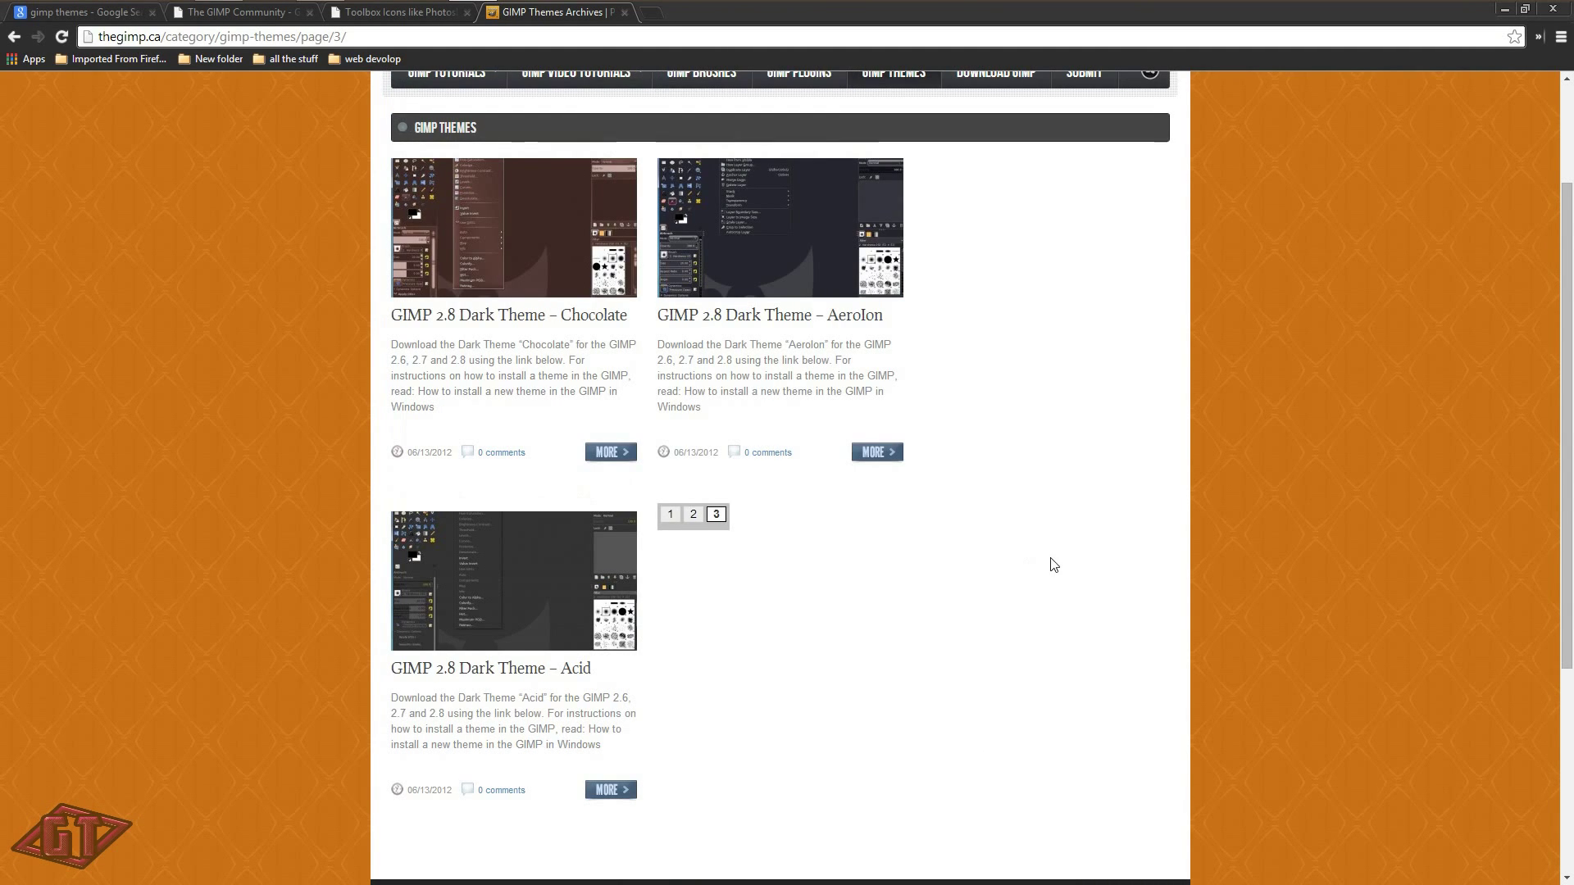
scroll(791, 738, down, 3)
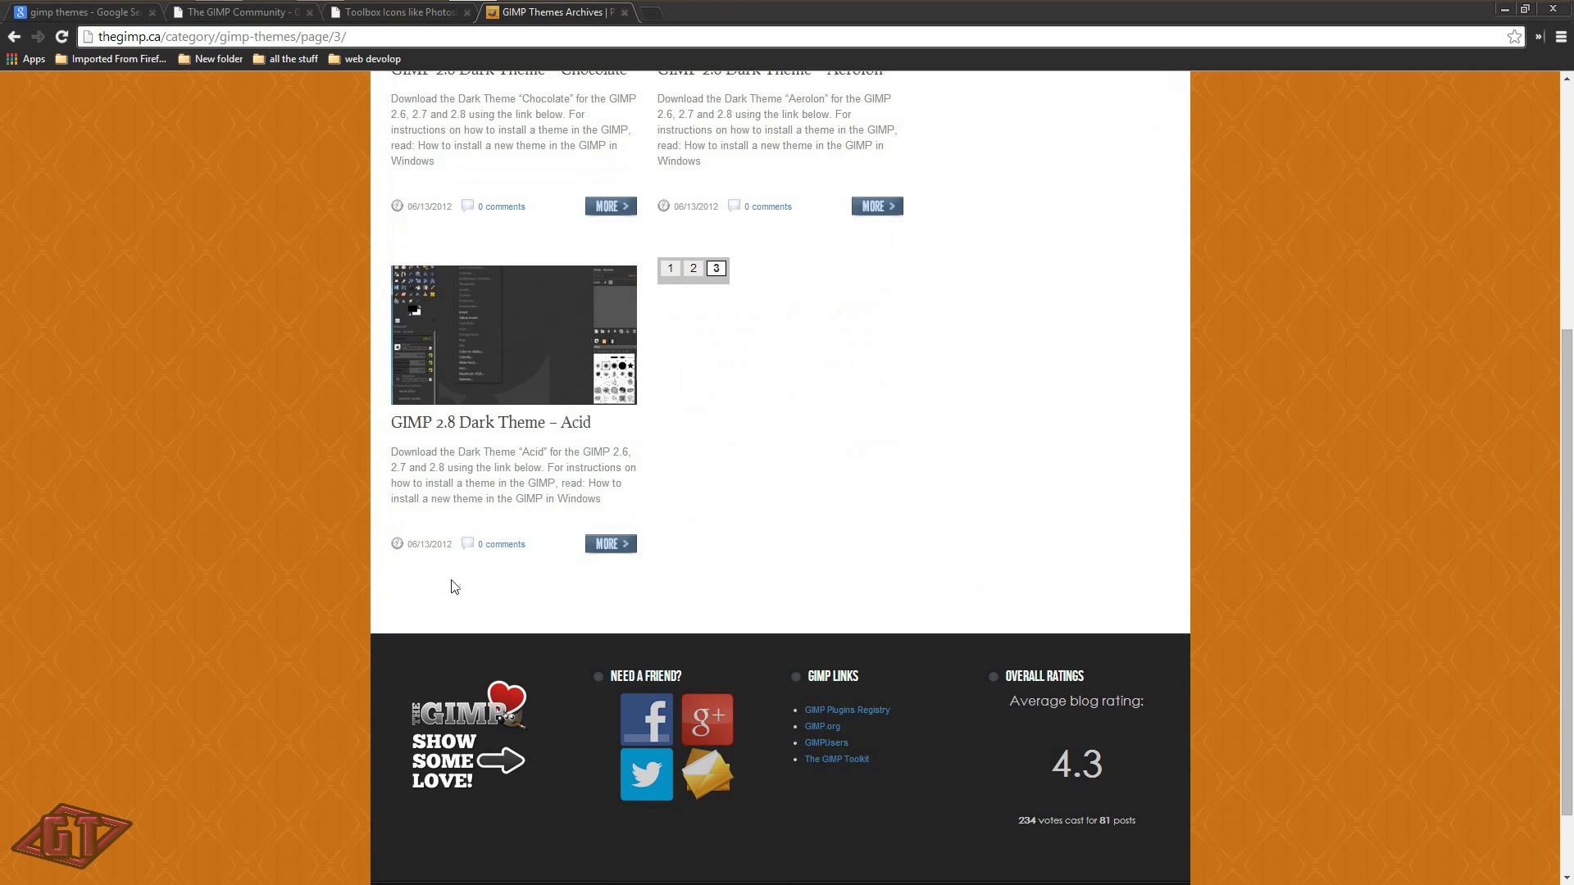
scroll(661, 566, up, 3)
Return to page 1 and scroll down to the GIMP 2.8 Dark Nice Theme entry.
click(668, 517)
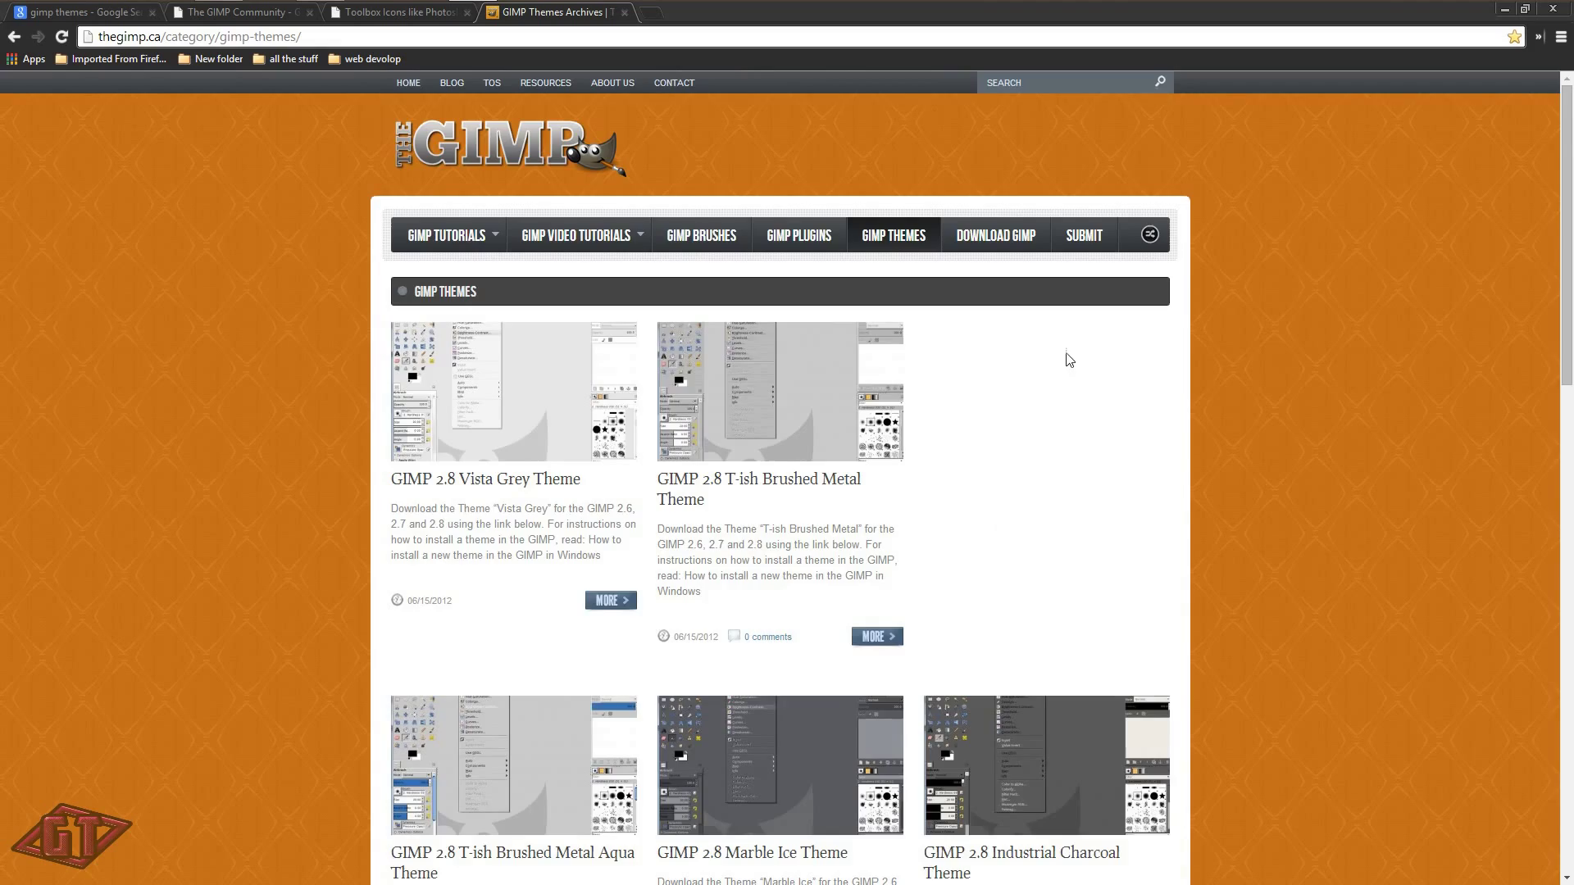
scroll(1102, 393, down, 7)
scroll(789, 517, down, 4)
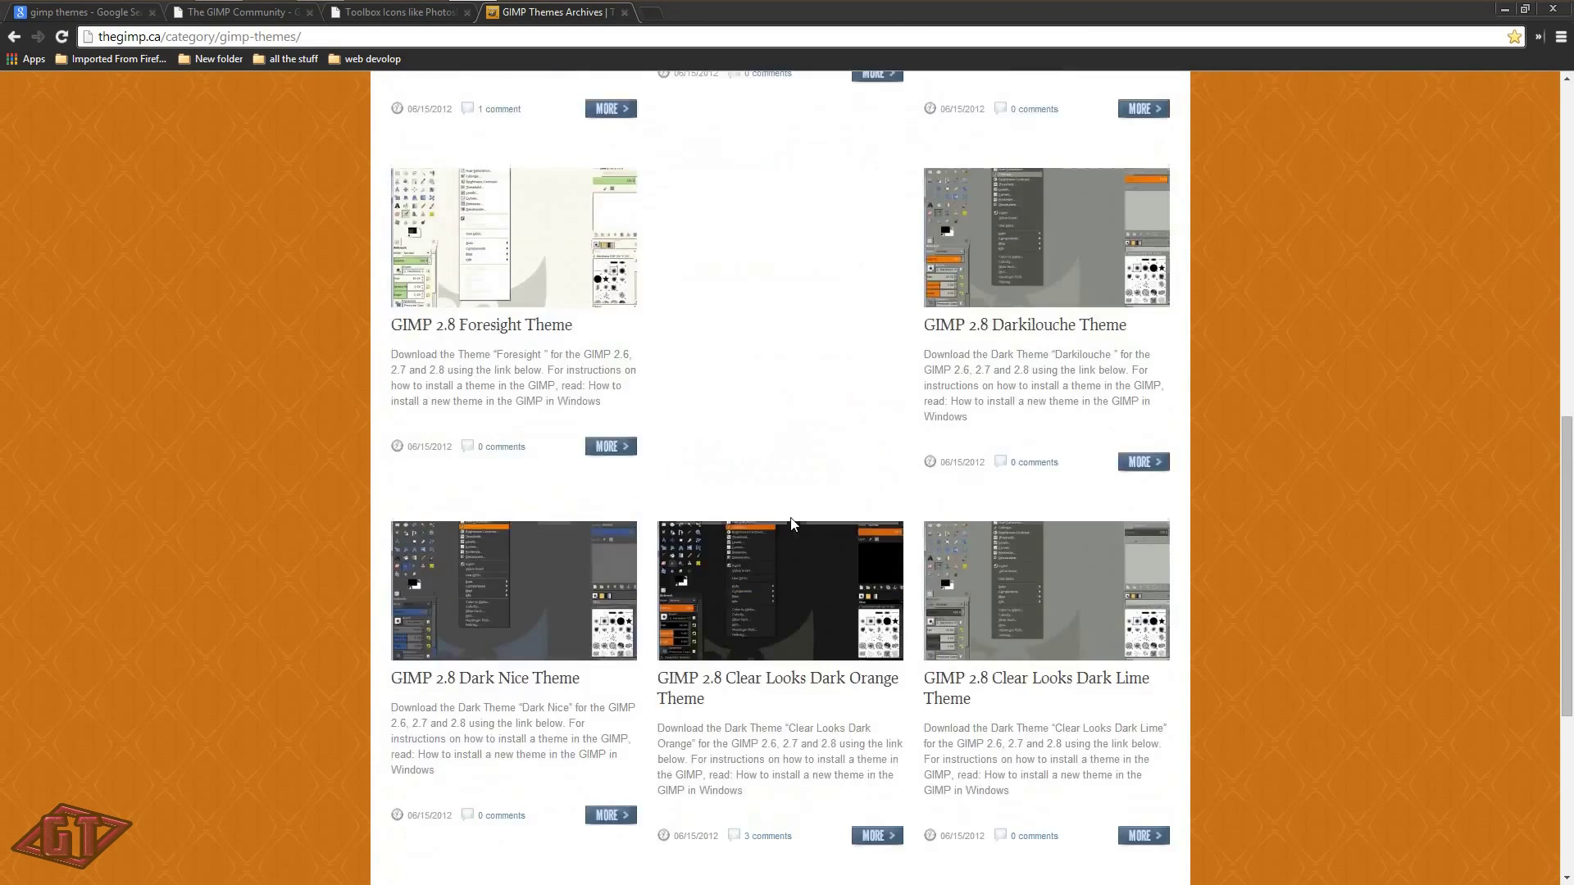
scroll(795, 430, down, 3)
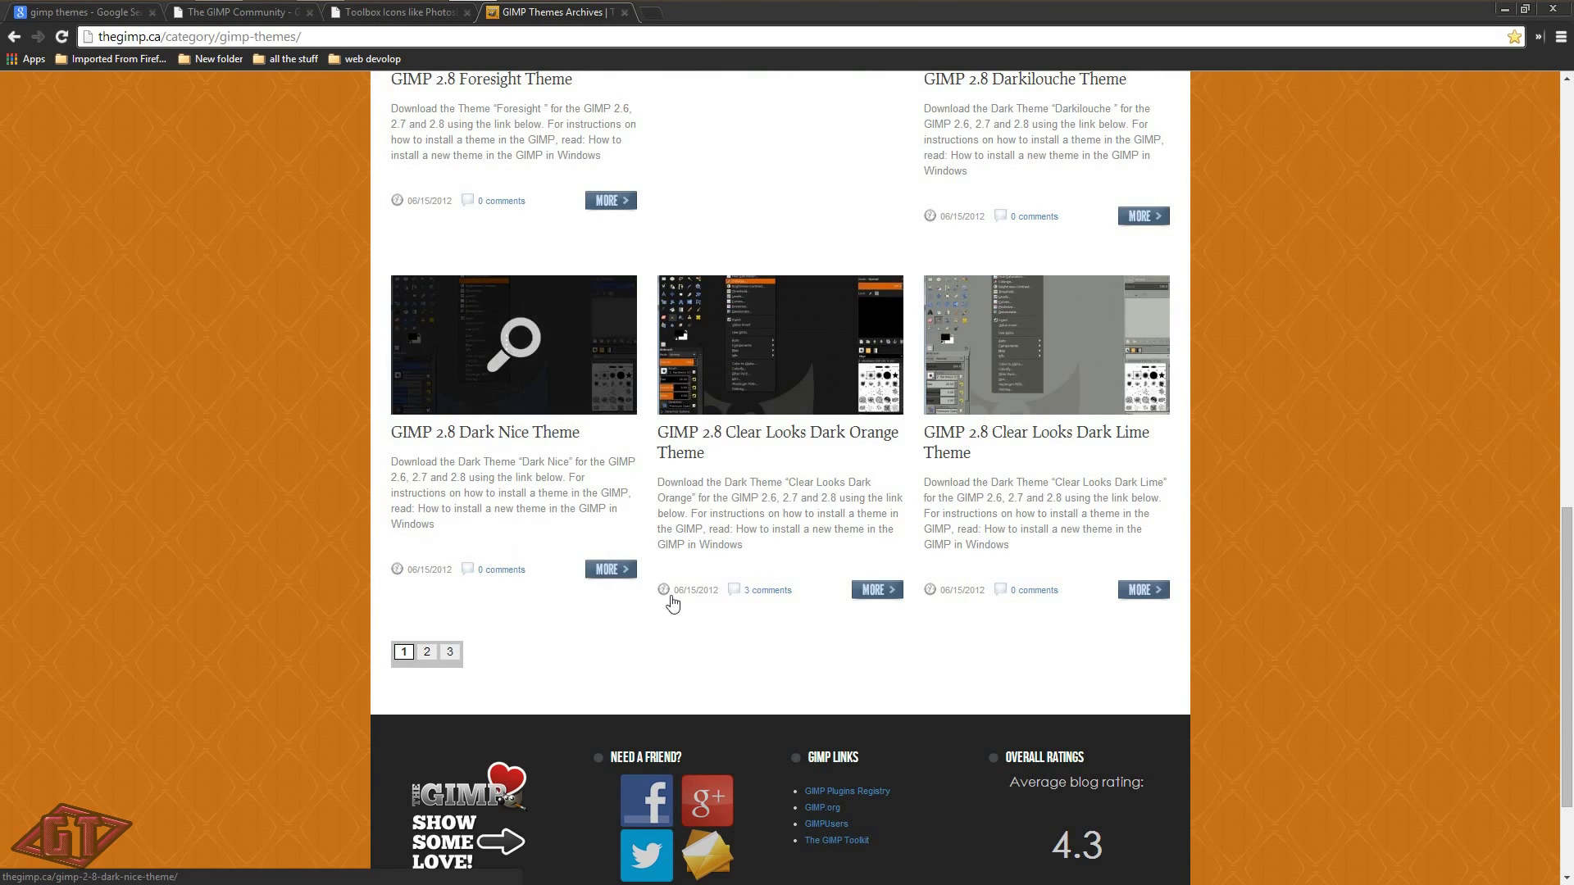
Download the Dark Nice Theme zip from its theme page and open it in WinRAR.
click(625, 568)
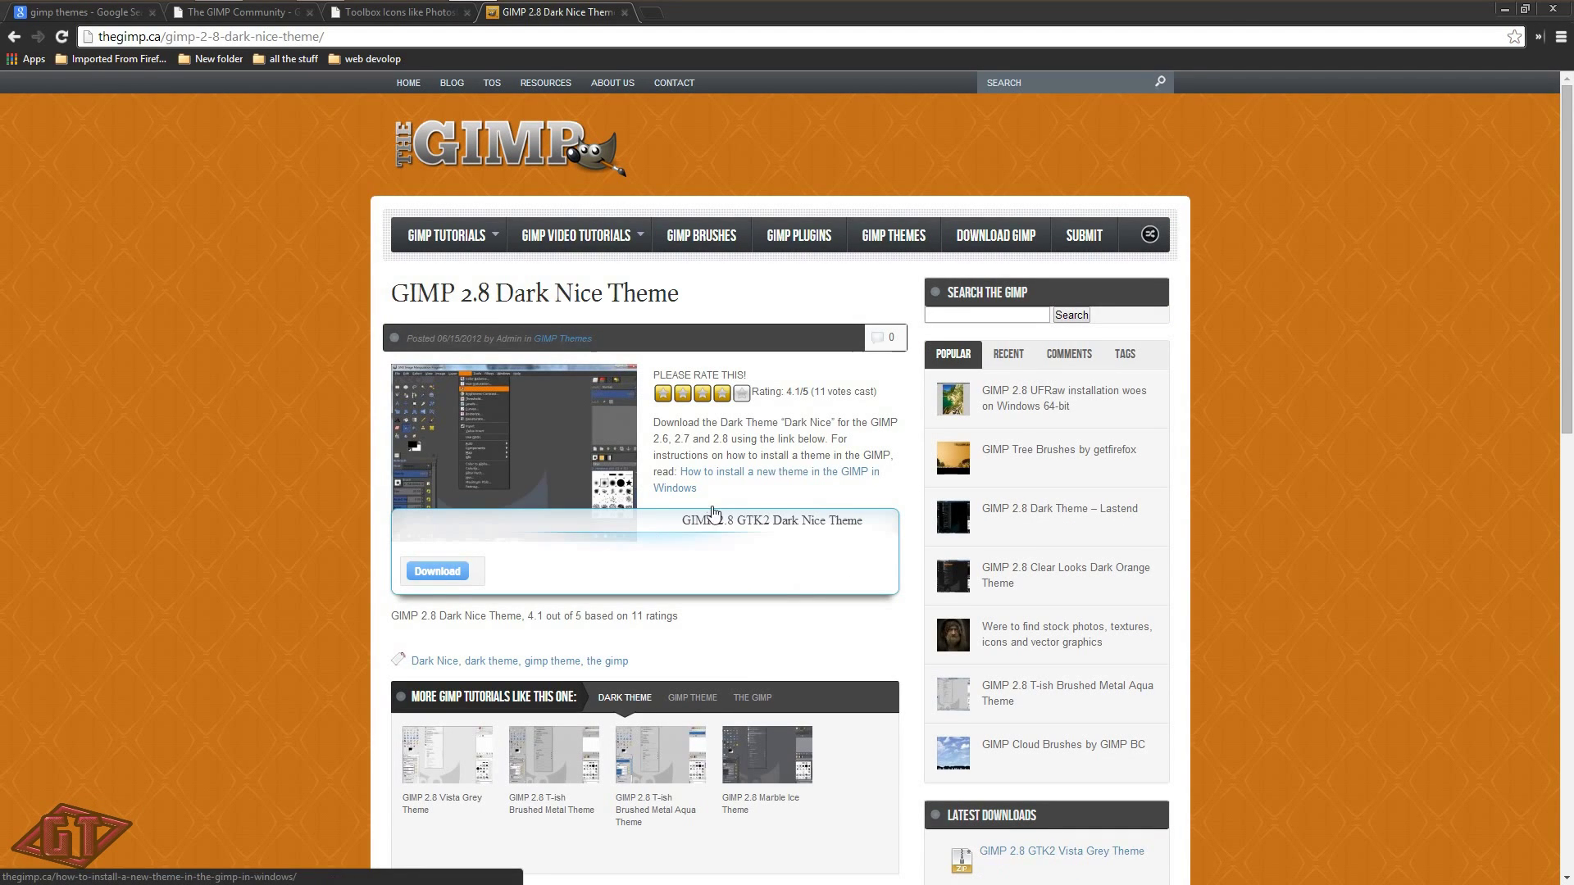
click(455, 573)
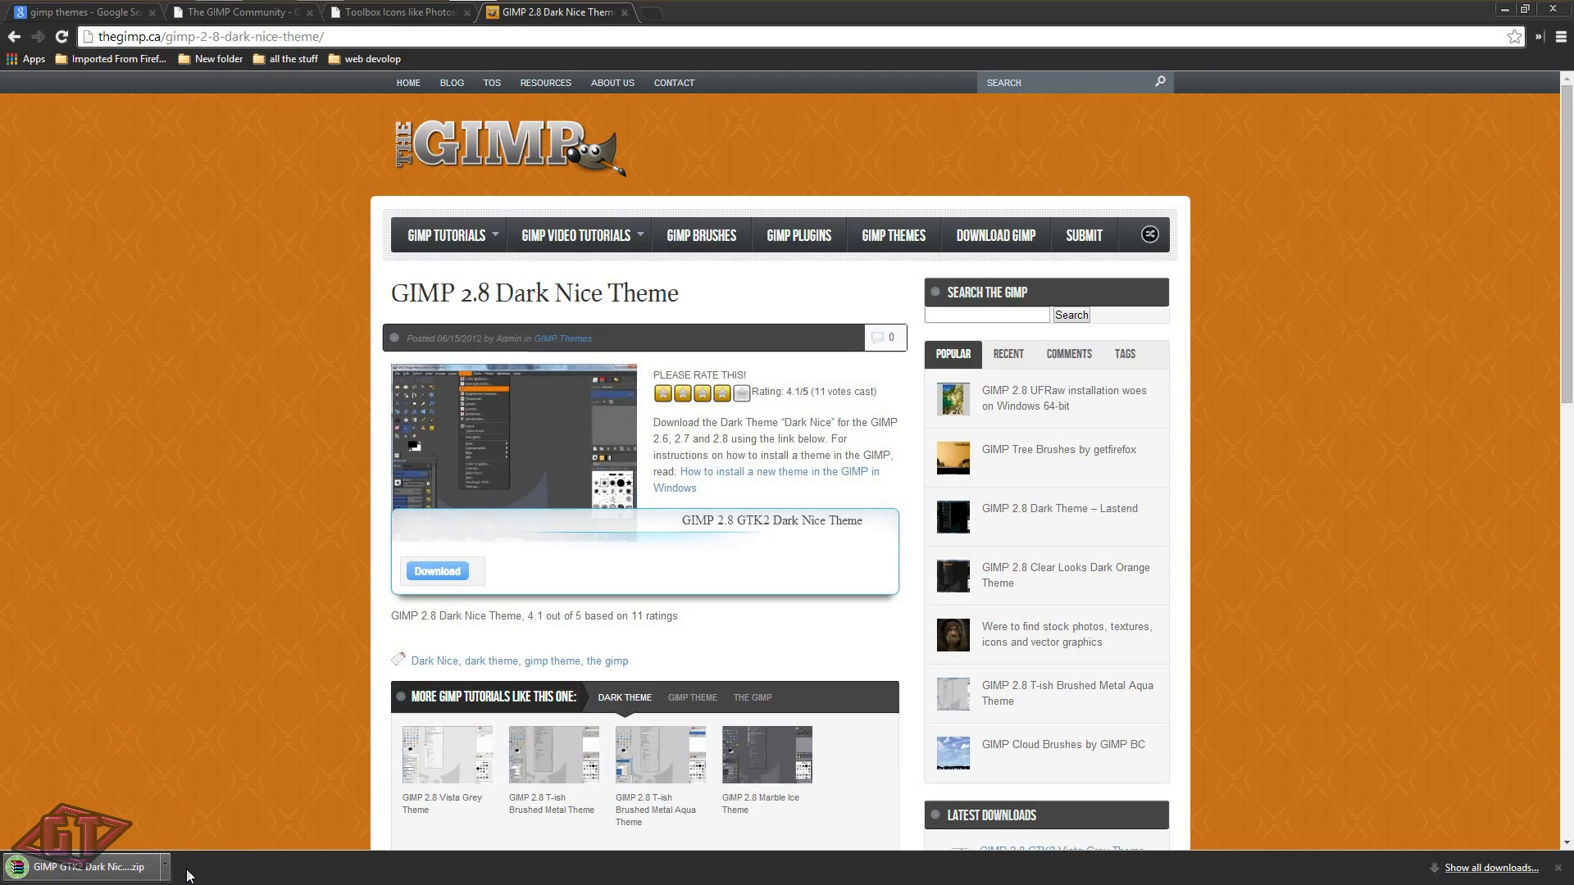
click(163, 867)
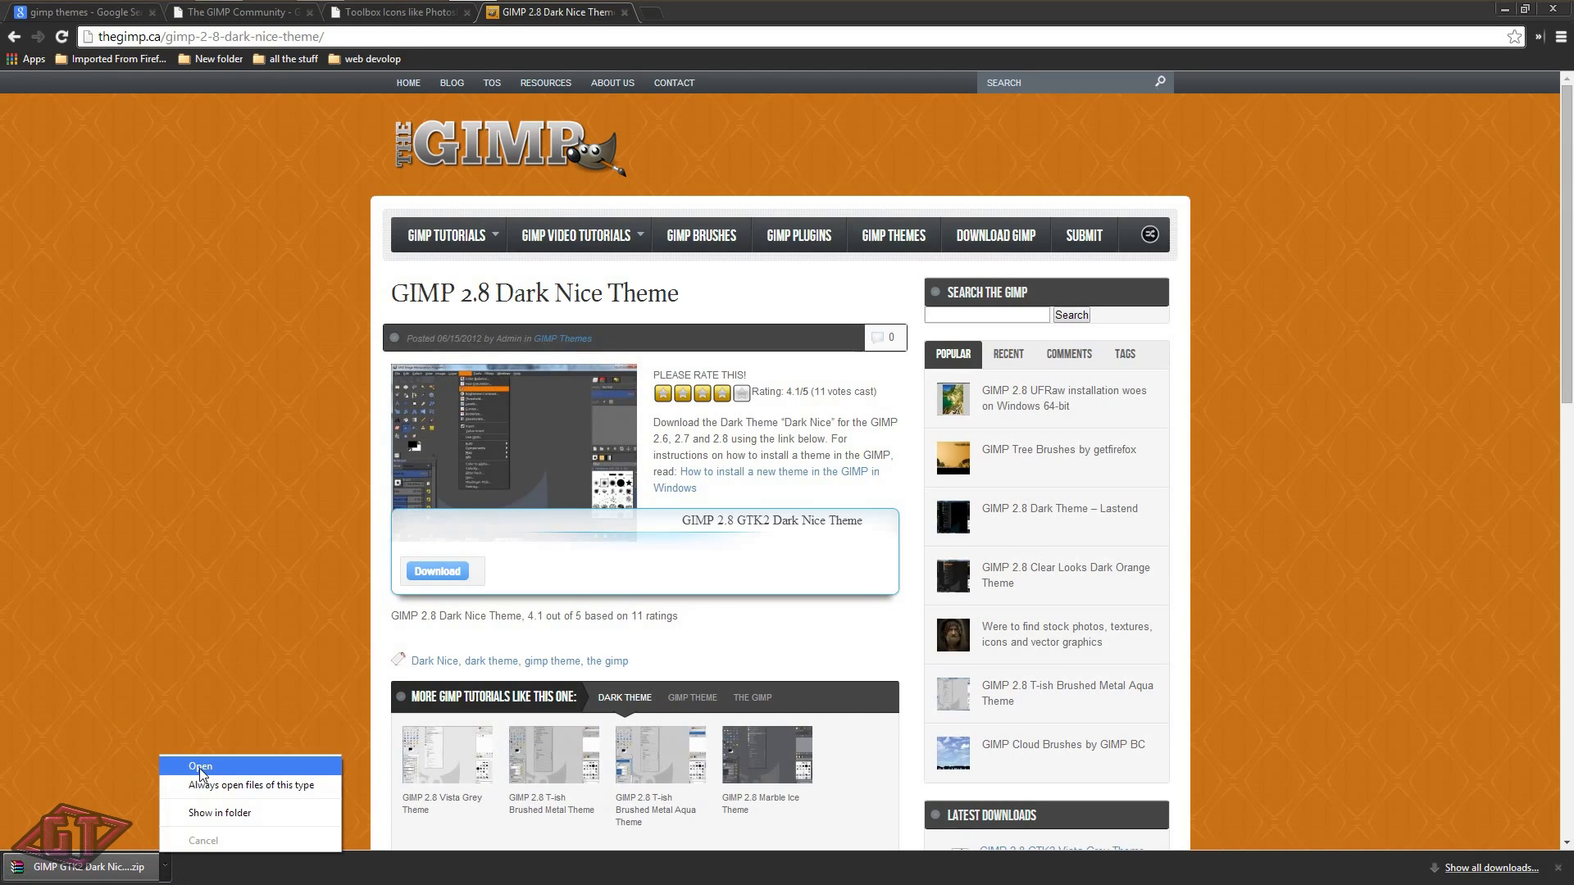
click(201, 767)
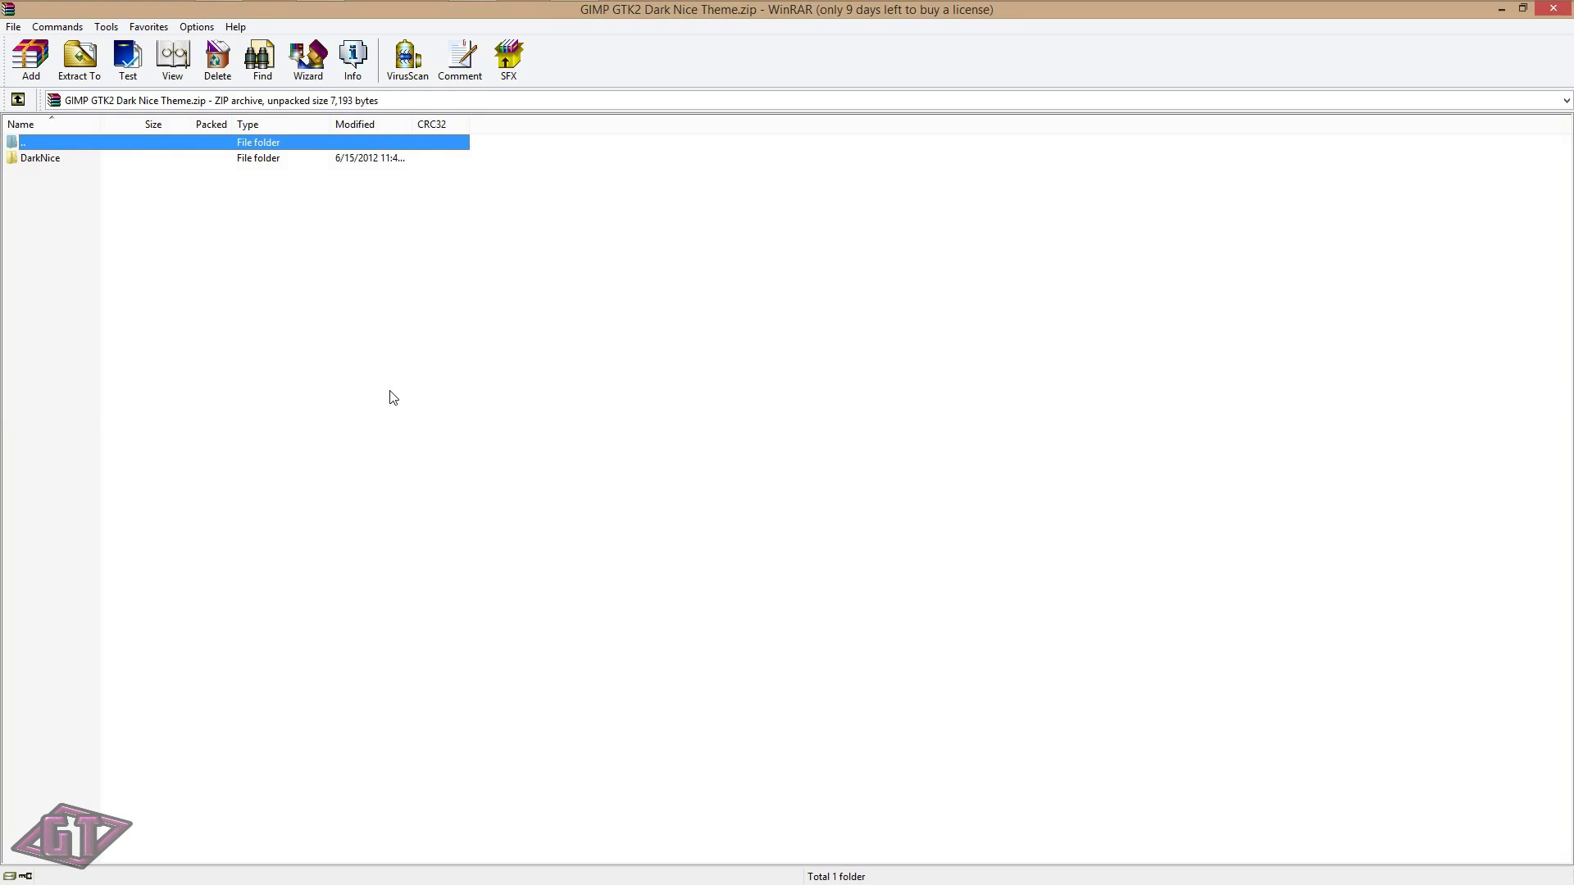
Extract the DarkNice folder from the zip to the Desktop and close WinRAR.
click(79, 58)
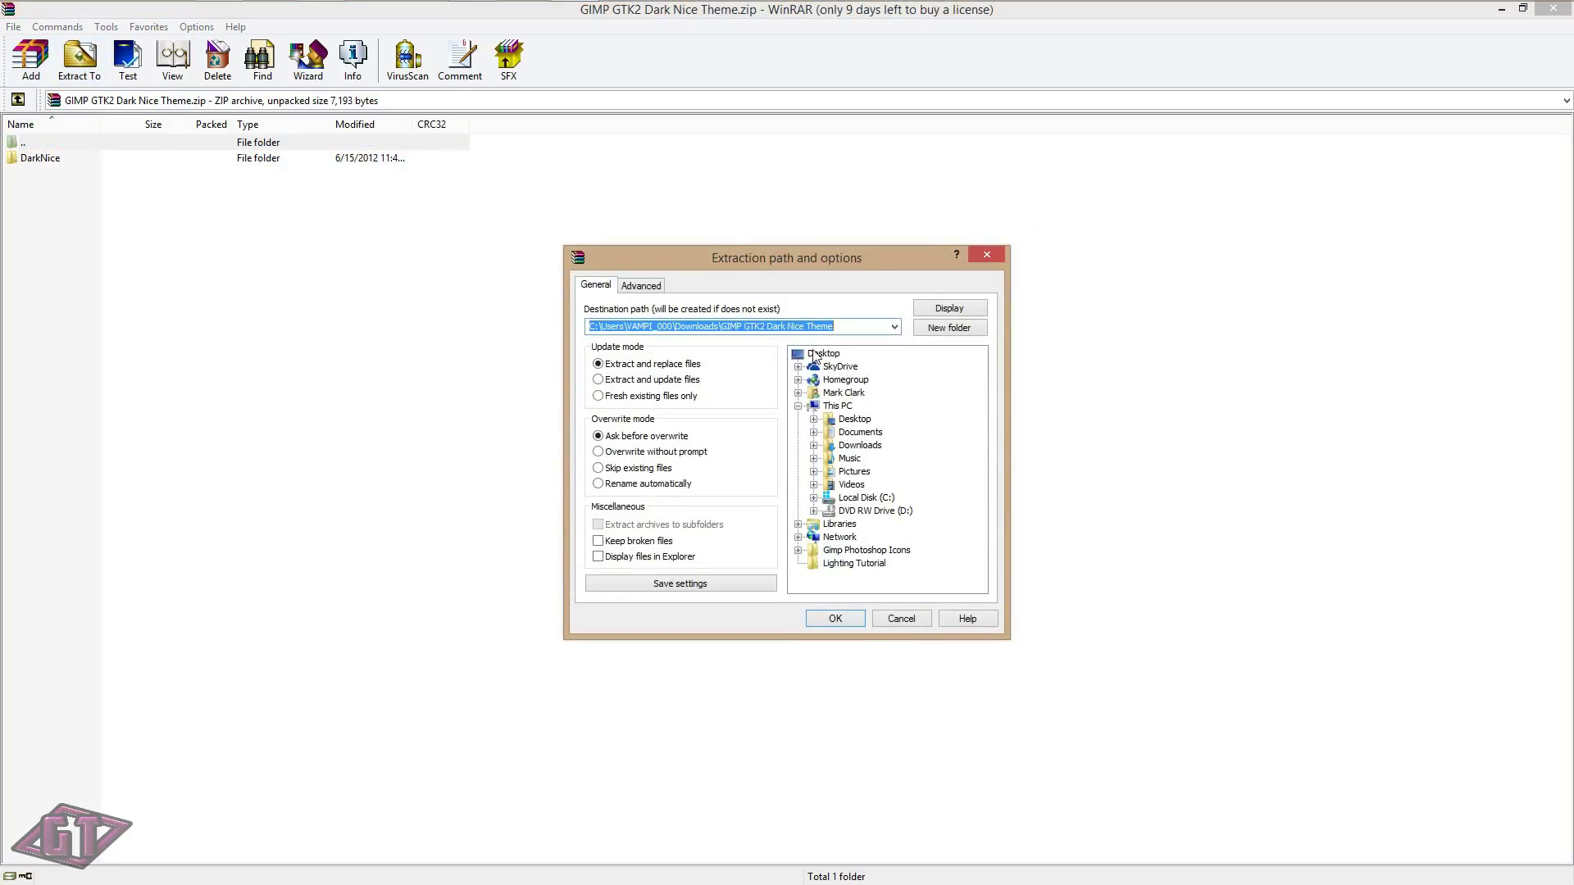
click(814, 355)
click(834, 618)
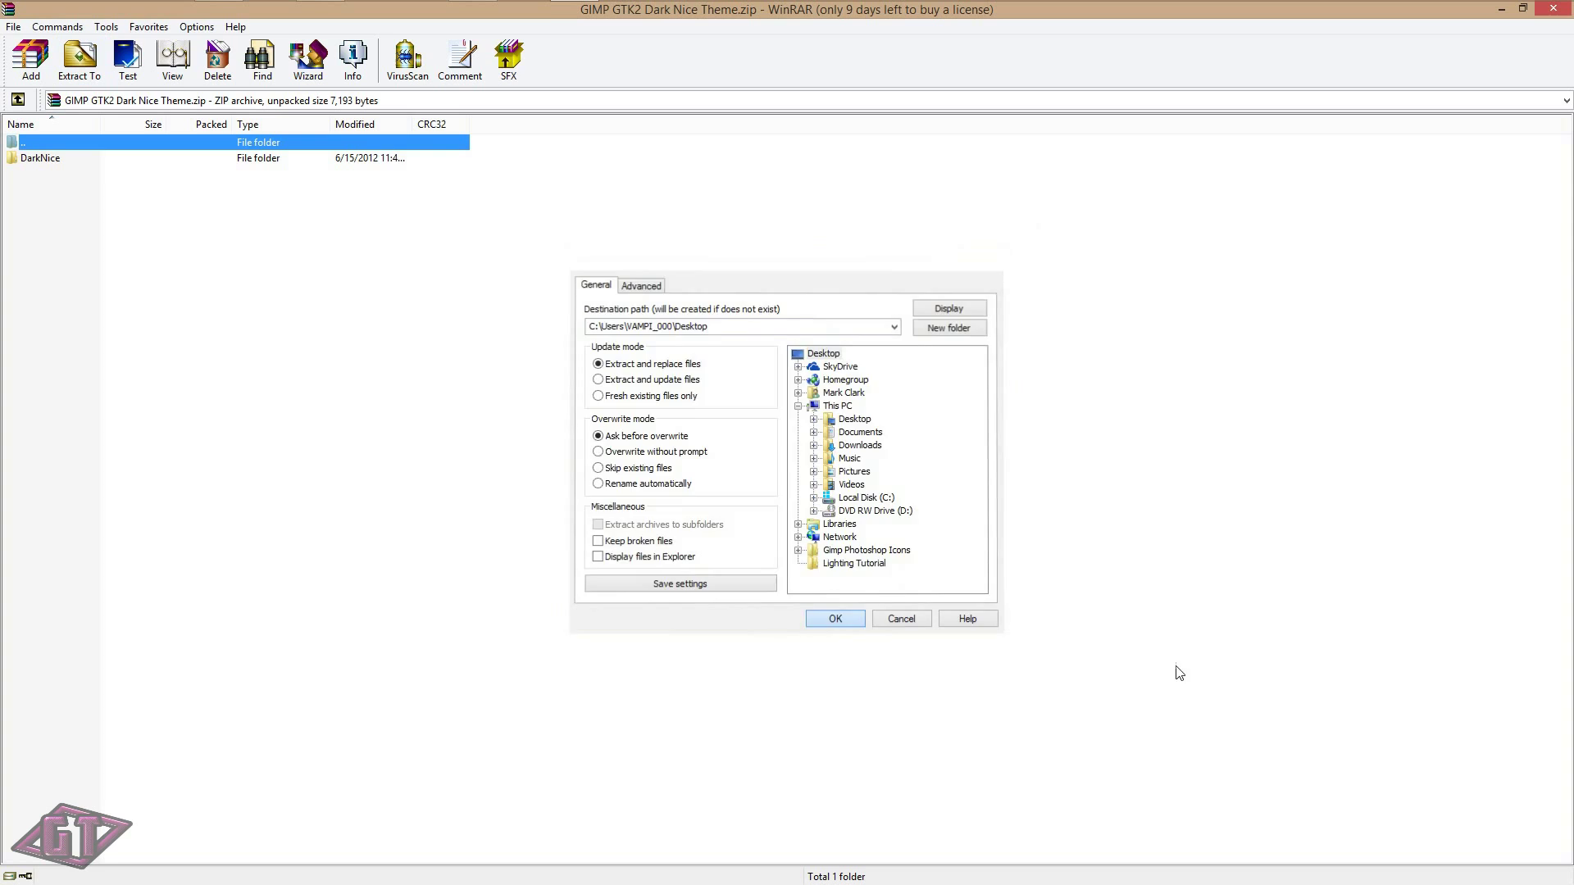
click(1556, 9)
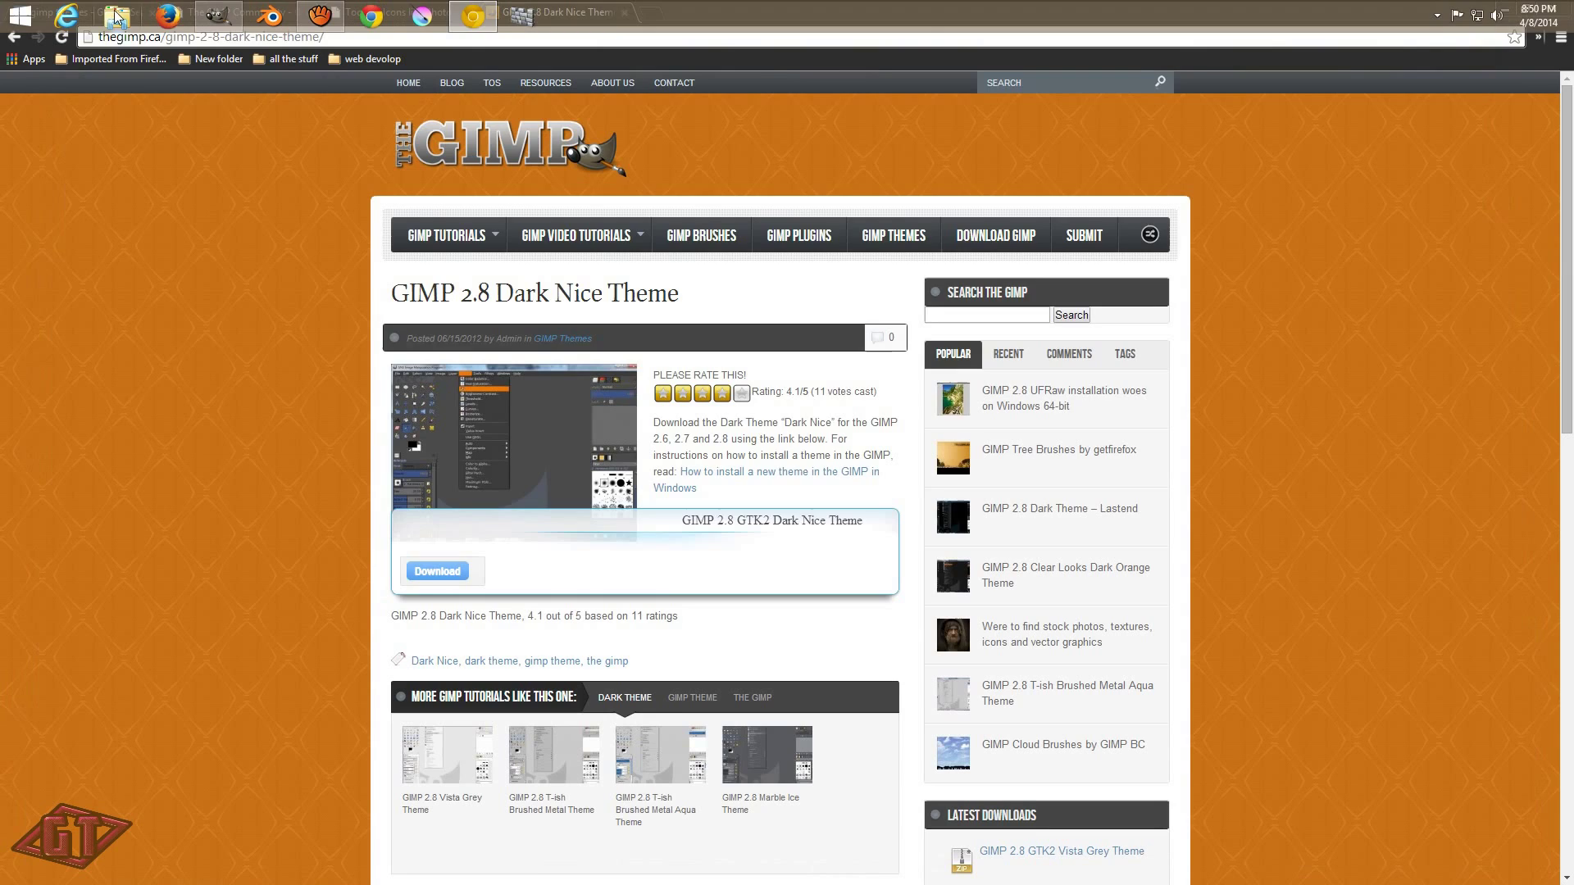
Open C:\Program Files\GIMP 2\share\gimp\2.0\themes in File Explorer.
click(118, 17)
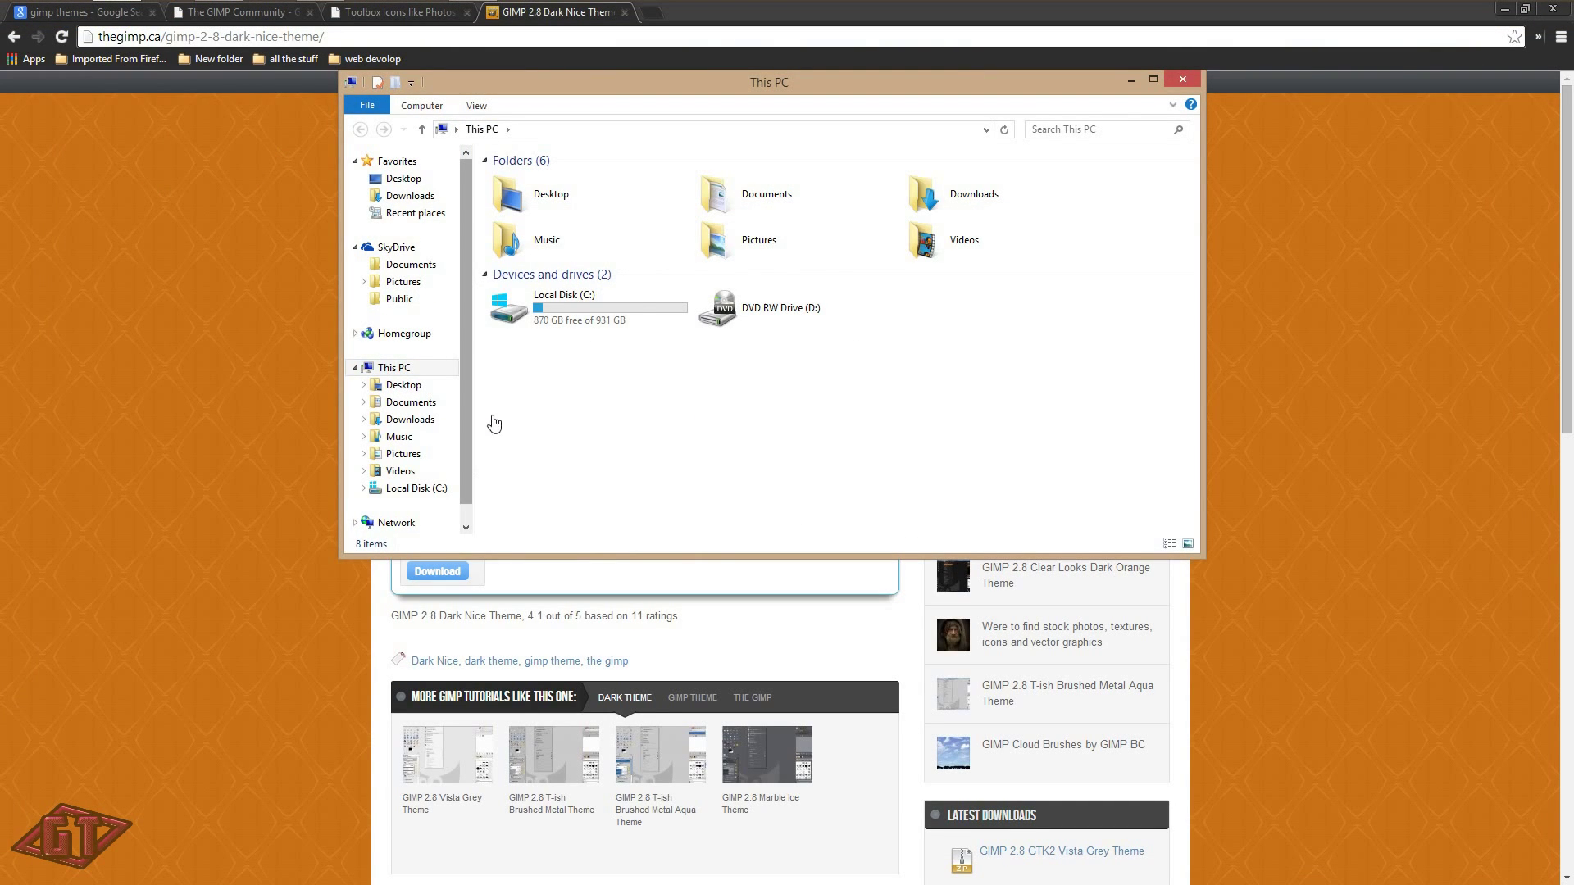
click(418, 488)
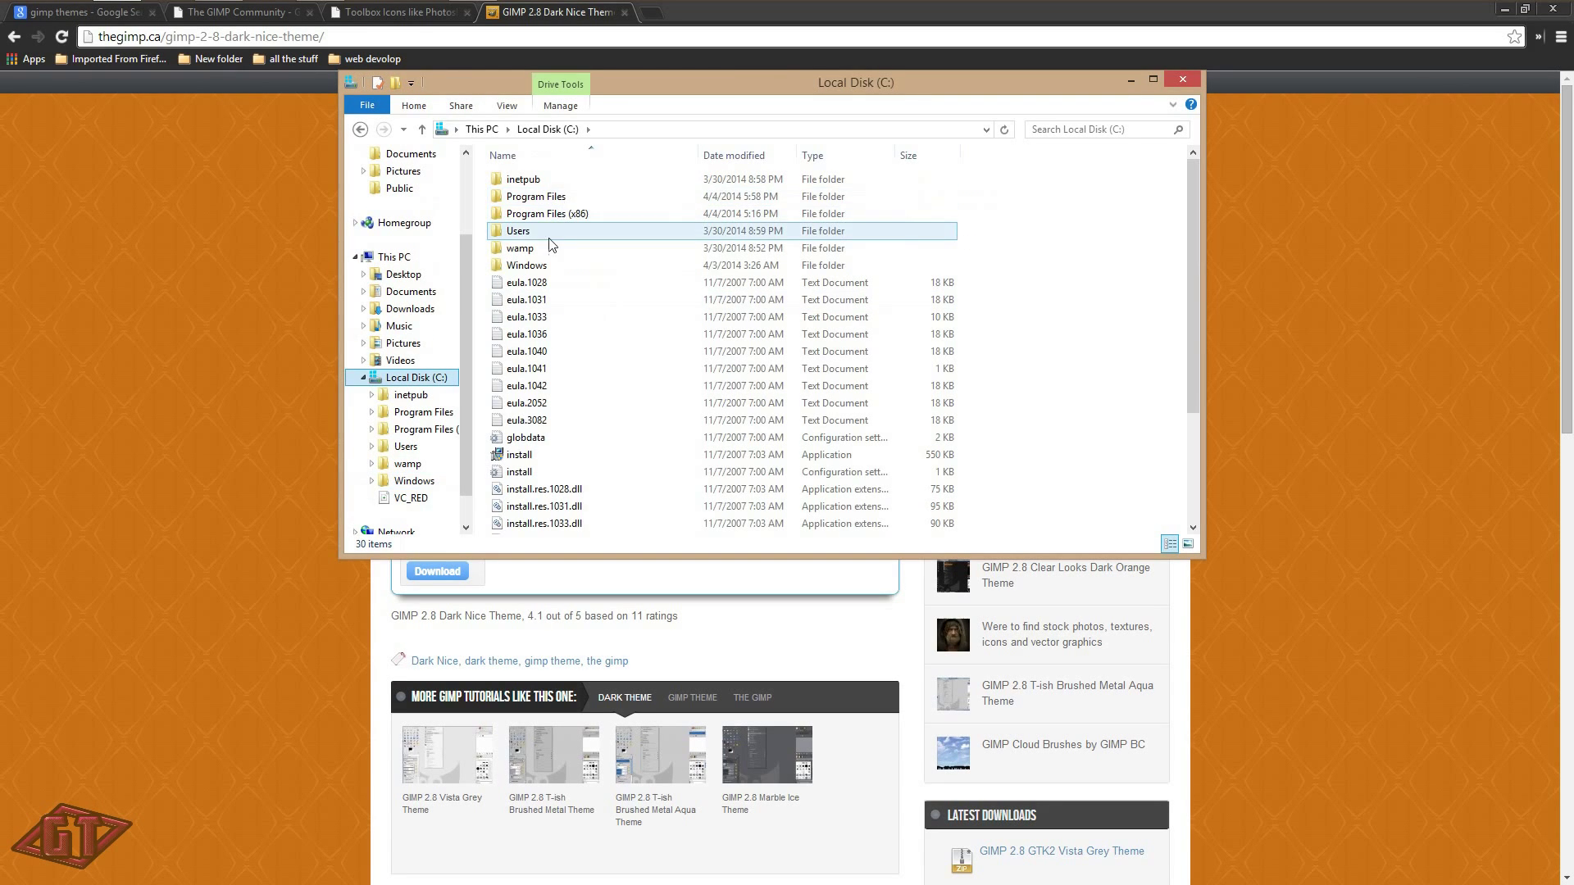
double_click(547, 200)
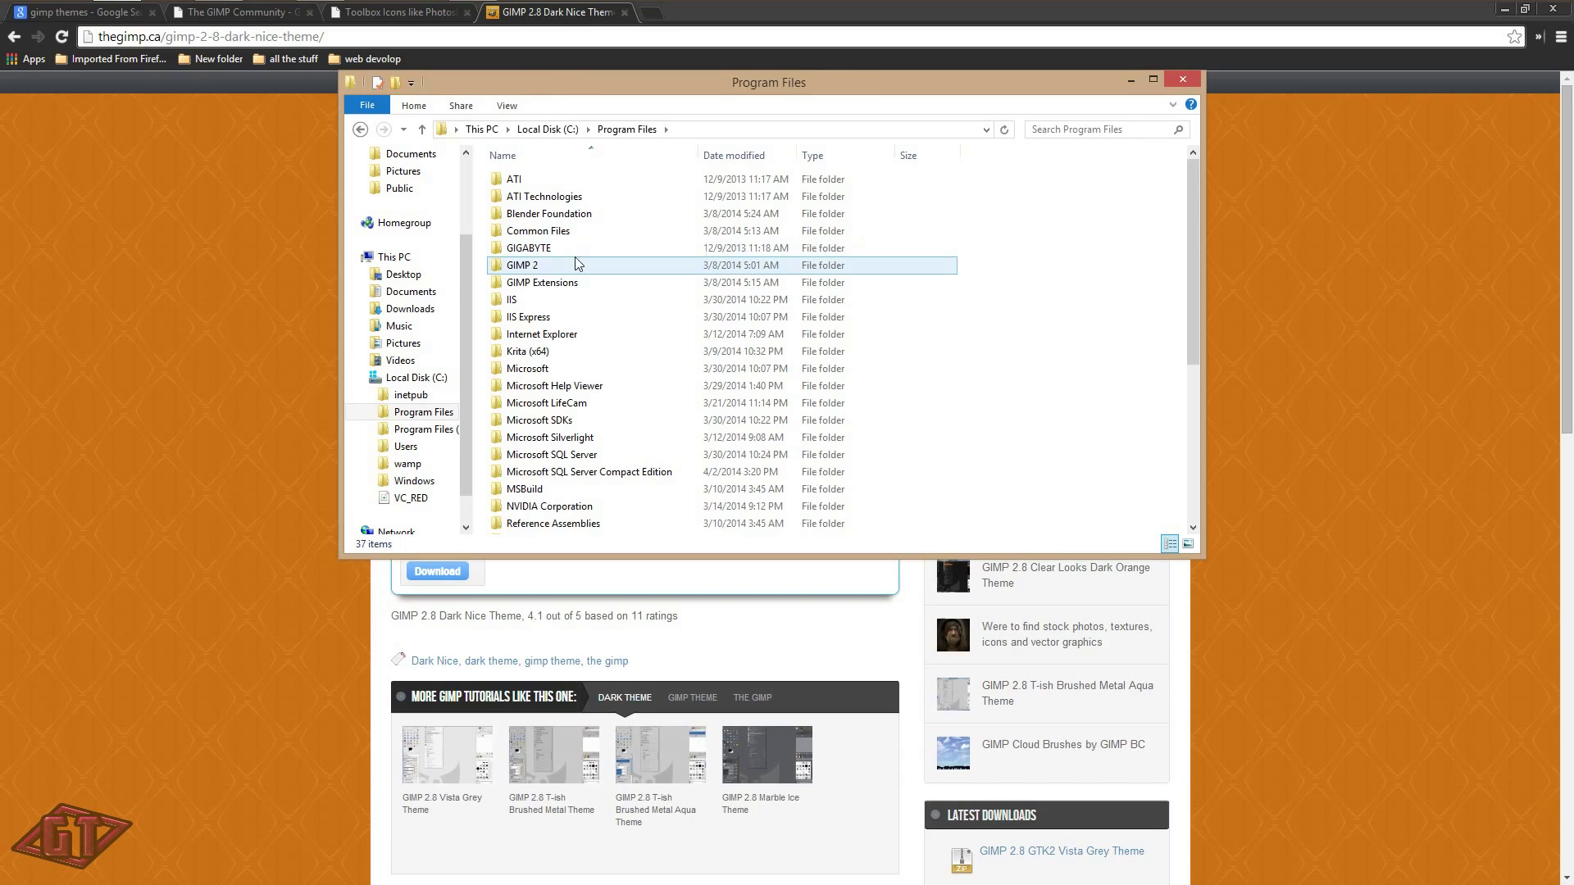
double_click(577, 263)
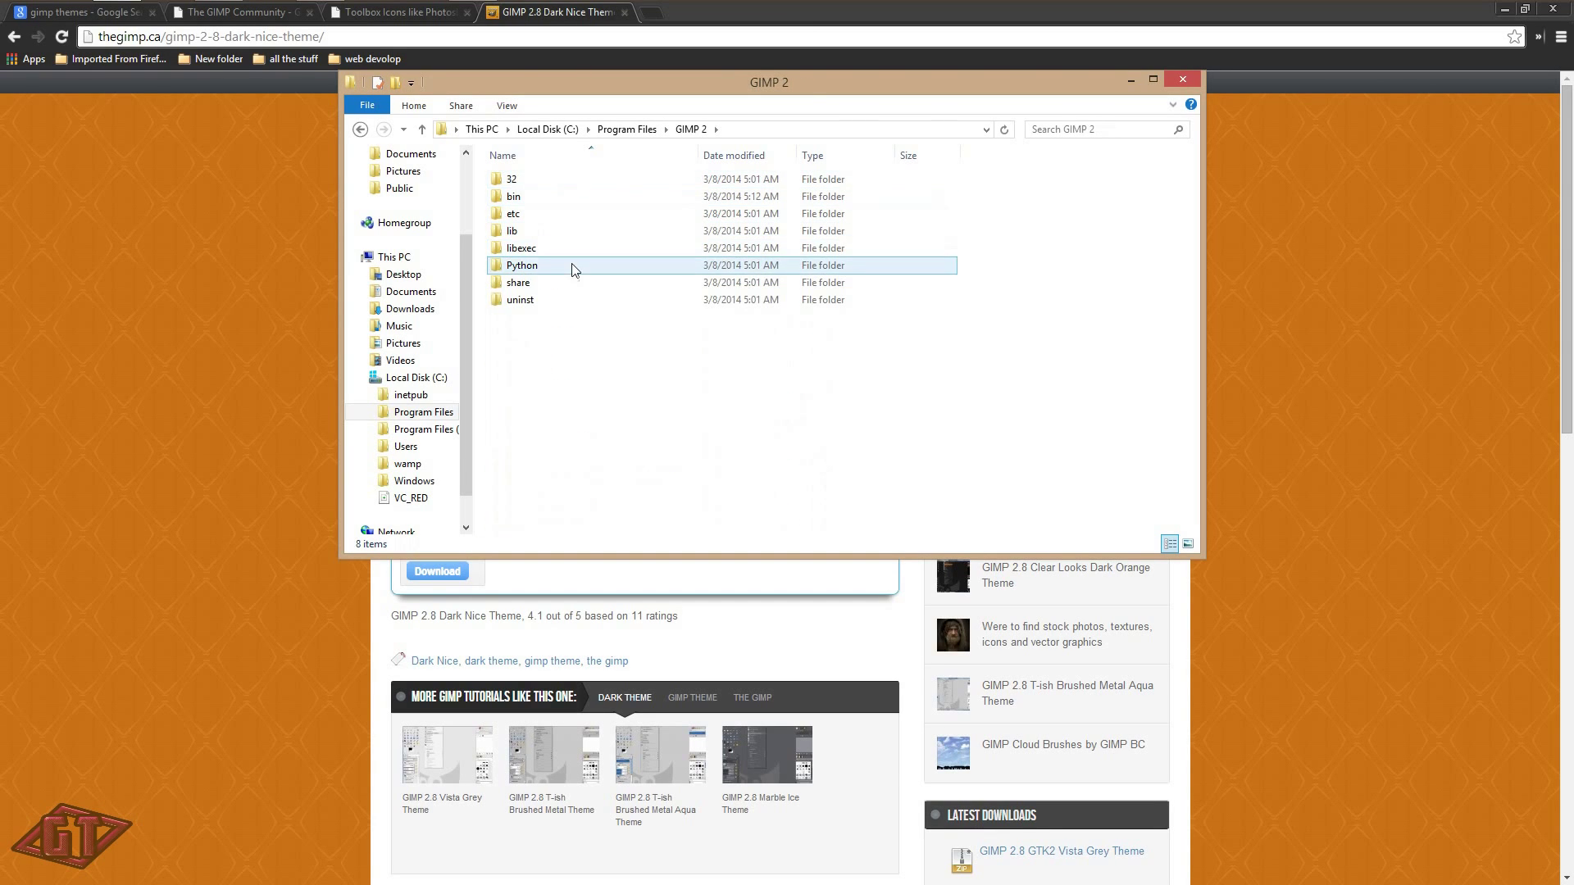
click(576, 283)
double_click(576, 282)
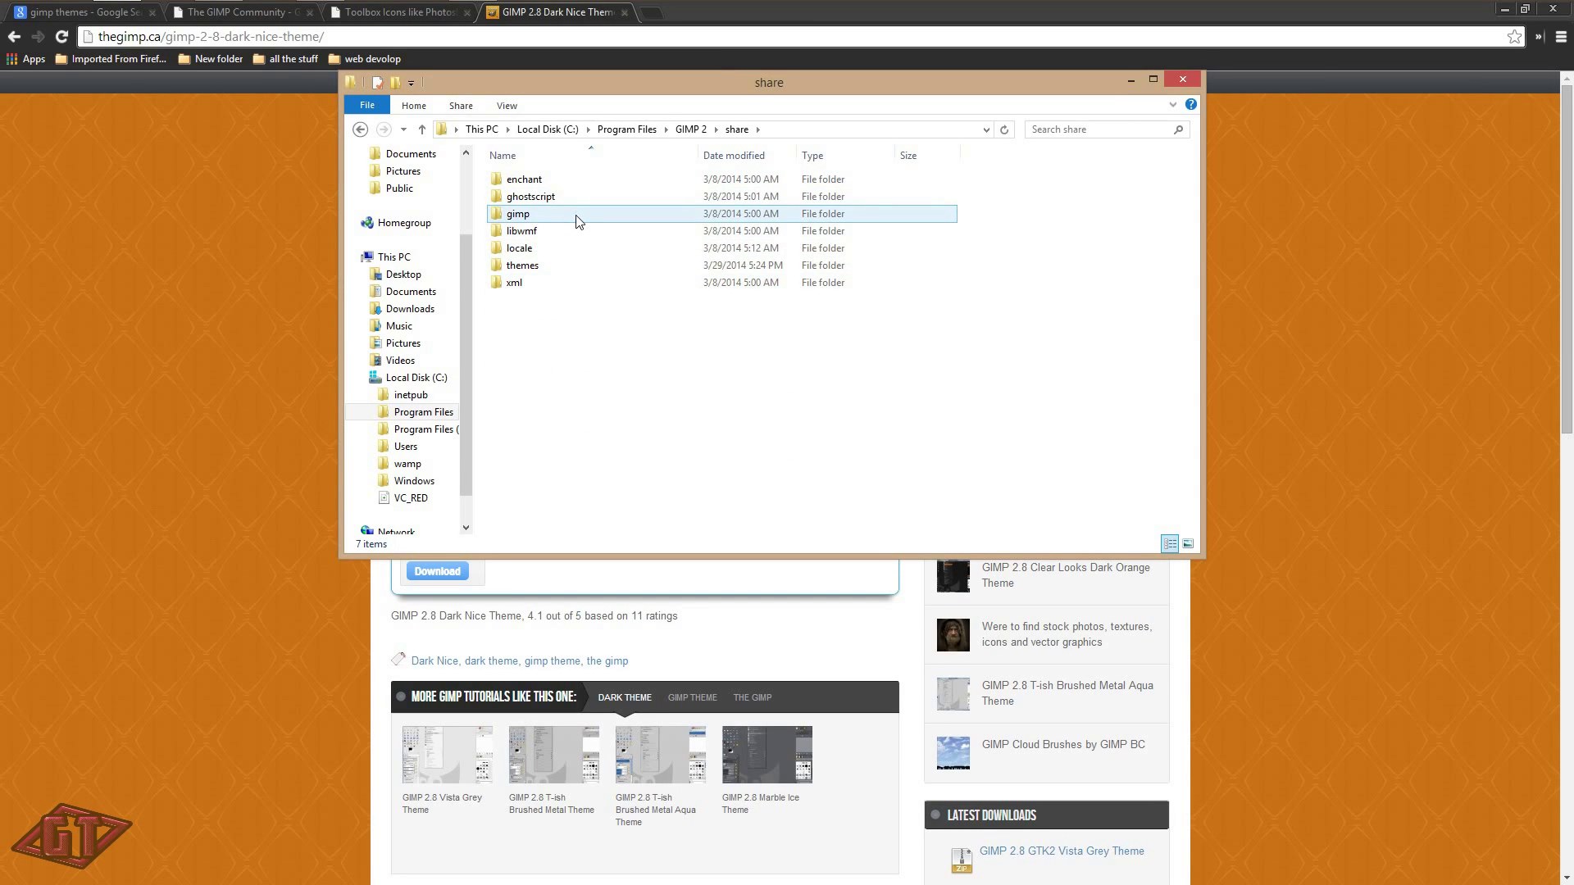
double_click(577, 215)
click(579, 180)
double_click(579, 180)
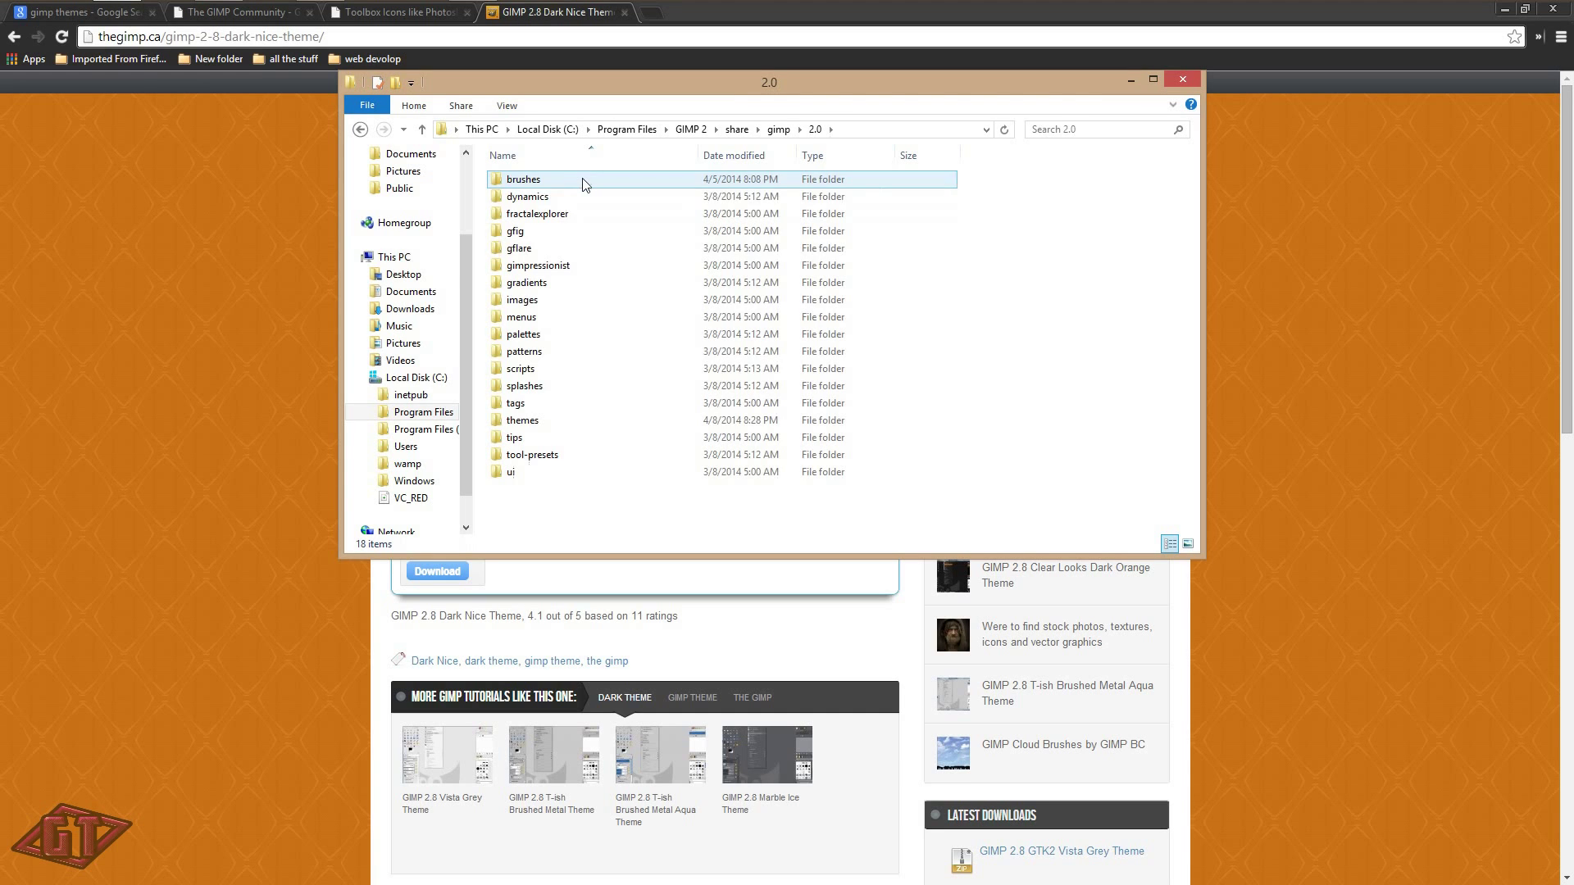
double_click(572, 418)
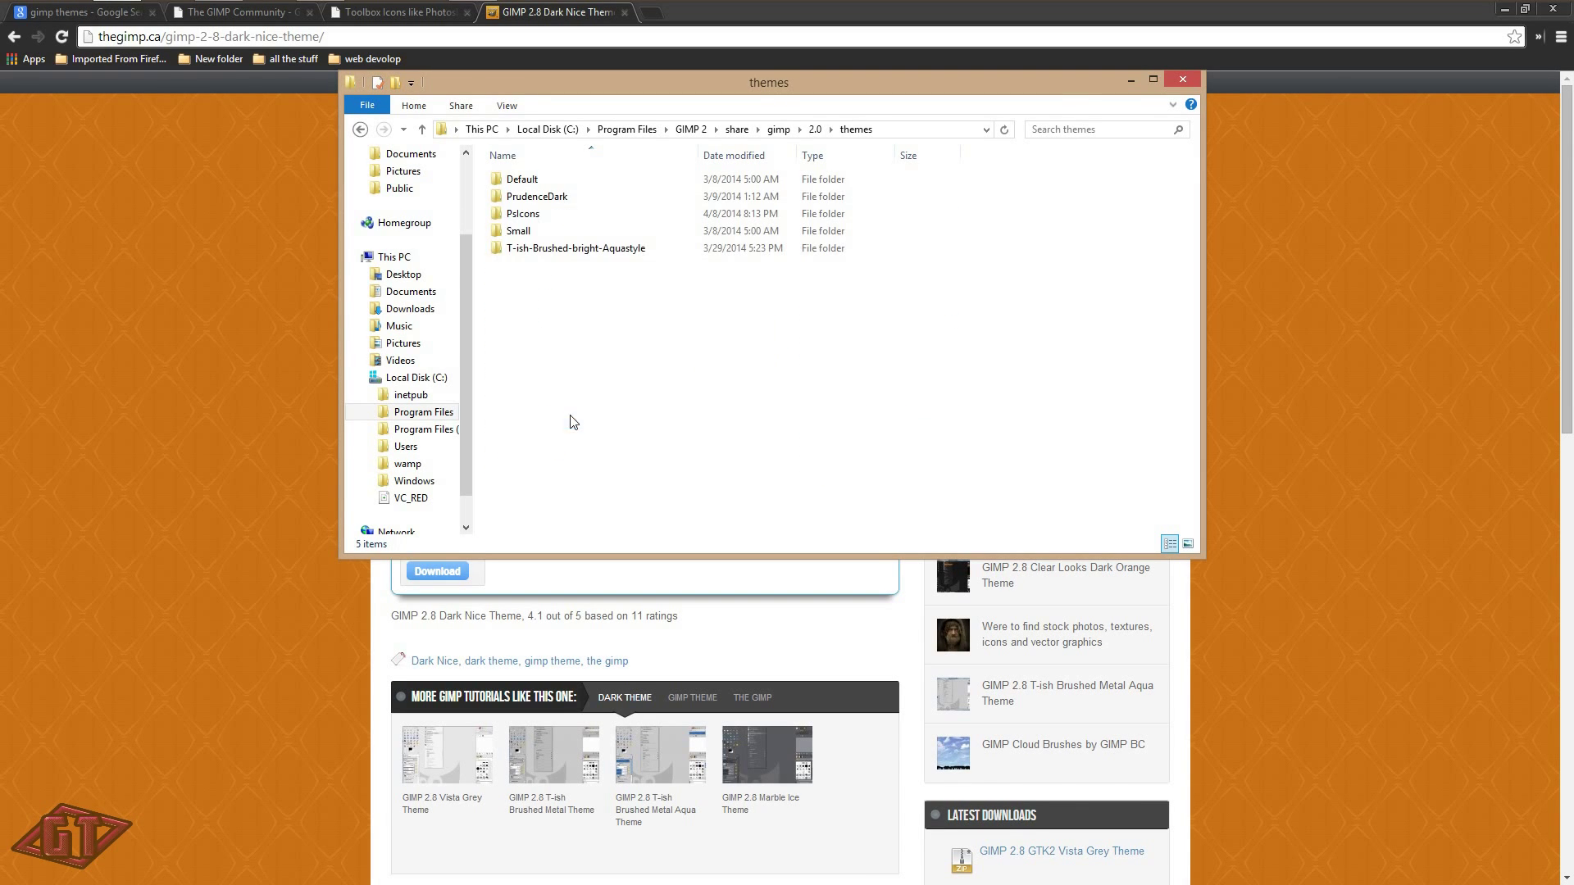
Minimize Chrome and GIMP so the desktop with the DarkNice folder is visible.
click(1503, 11)
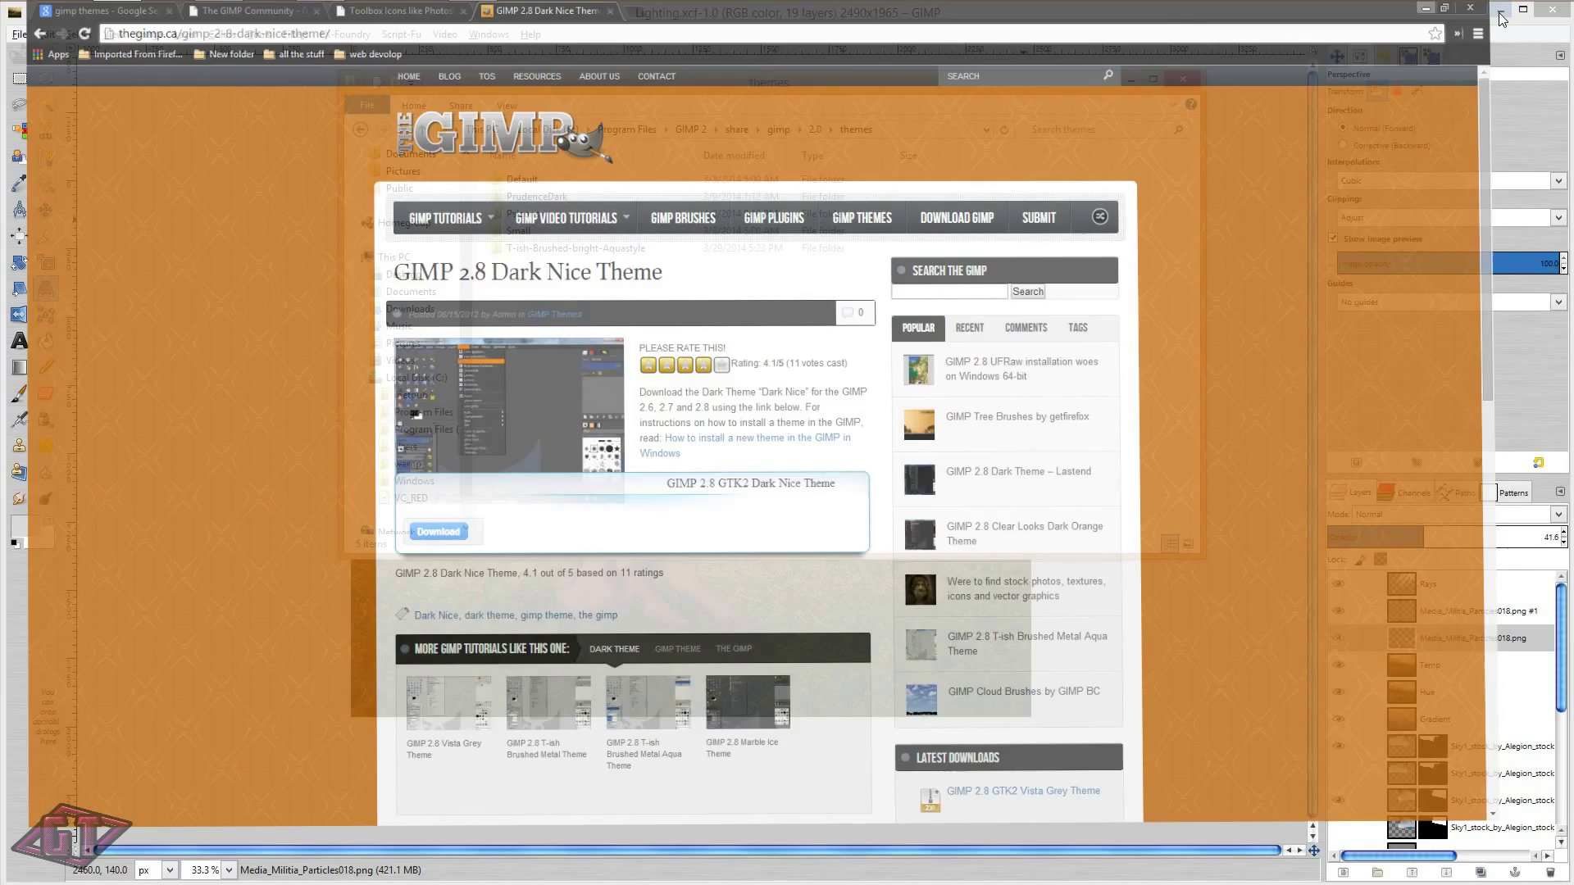
click(1523, 10)
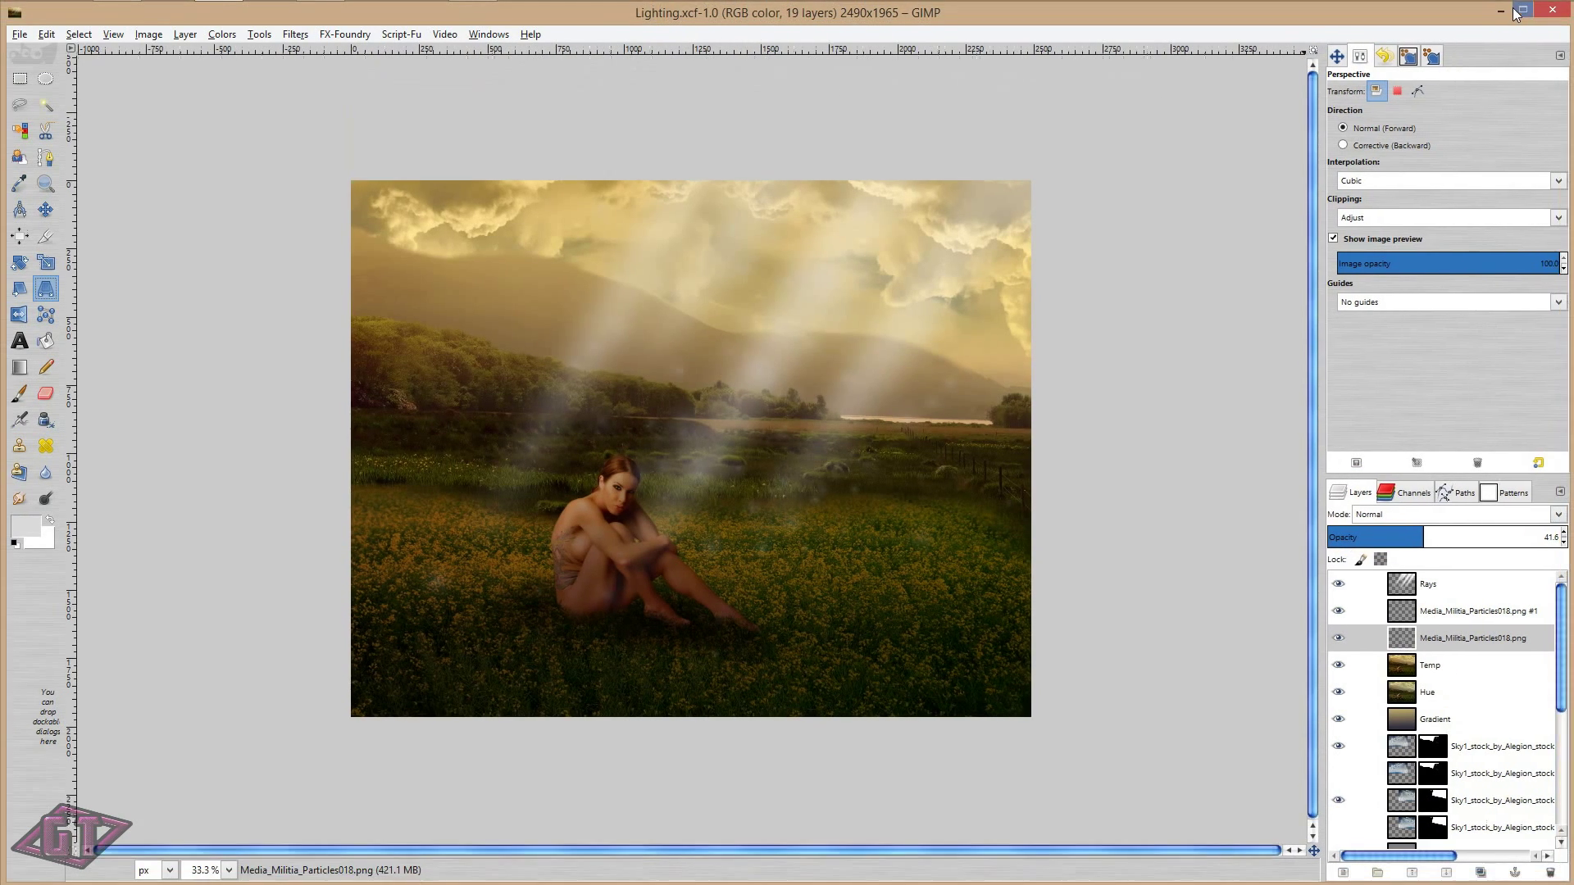
click(1509, 10)
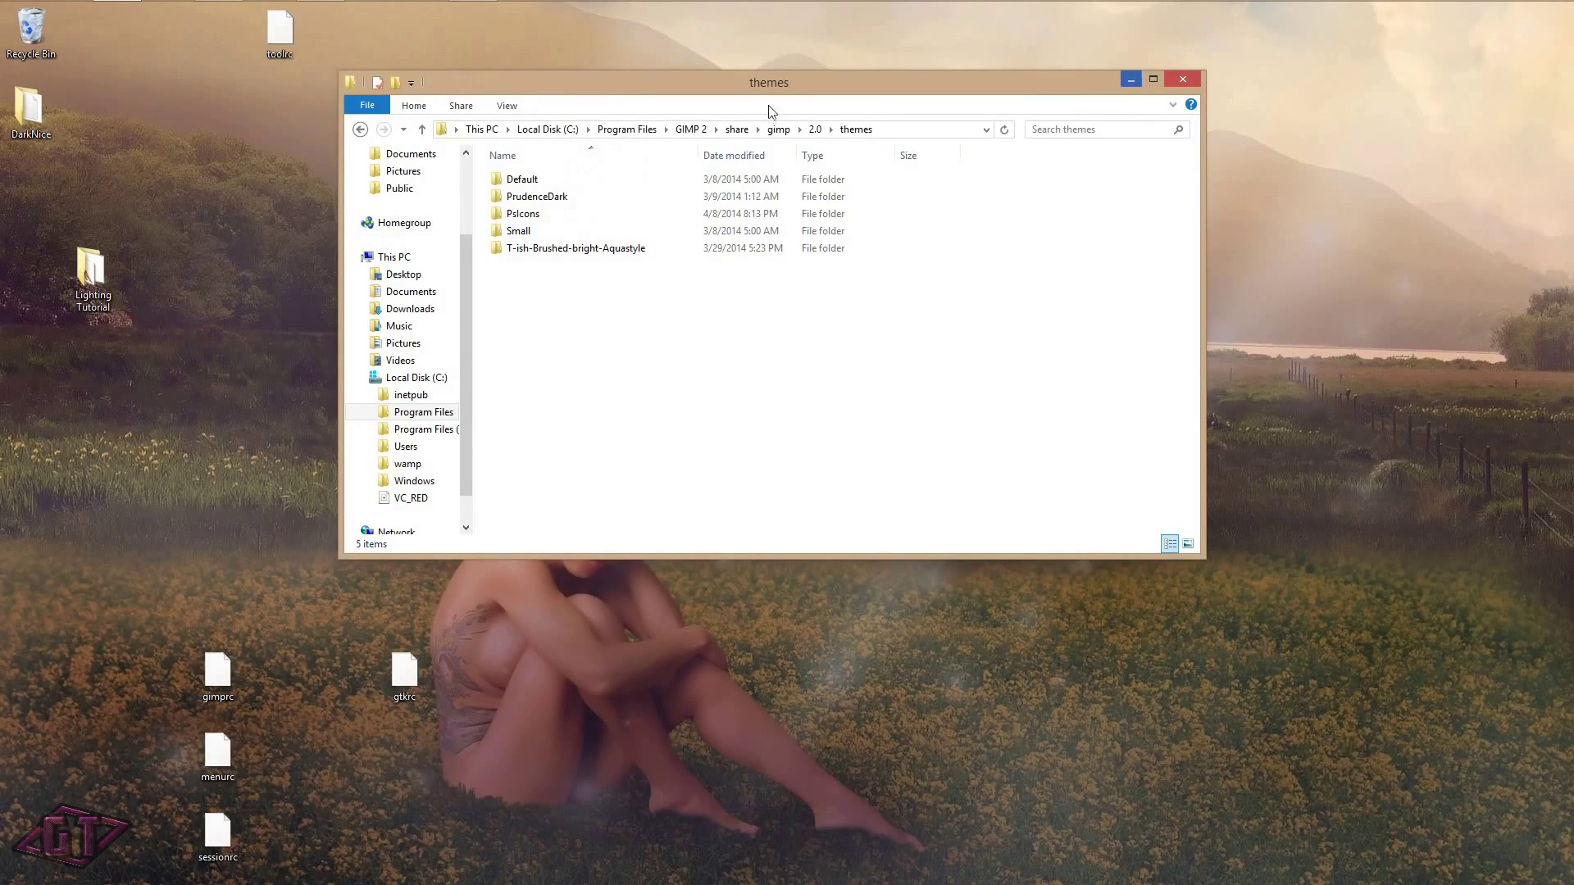
Move the DarkNice folder into GIMP's themes folder, granting administrator permission.
drag(582, 95, 730, 111)
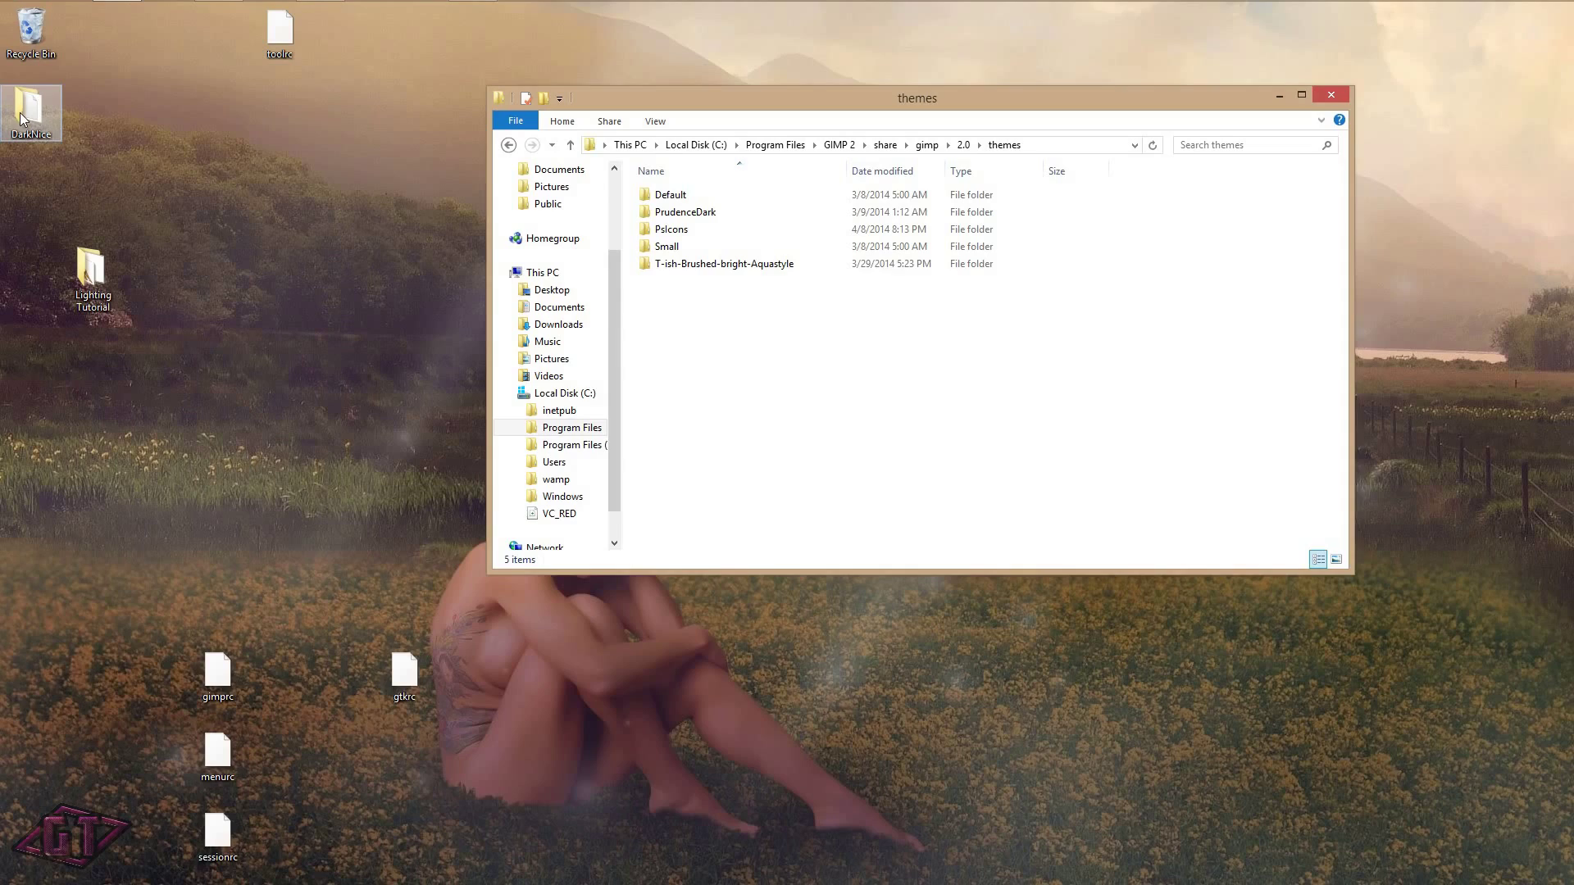
drag(27, 111, 752, 349)
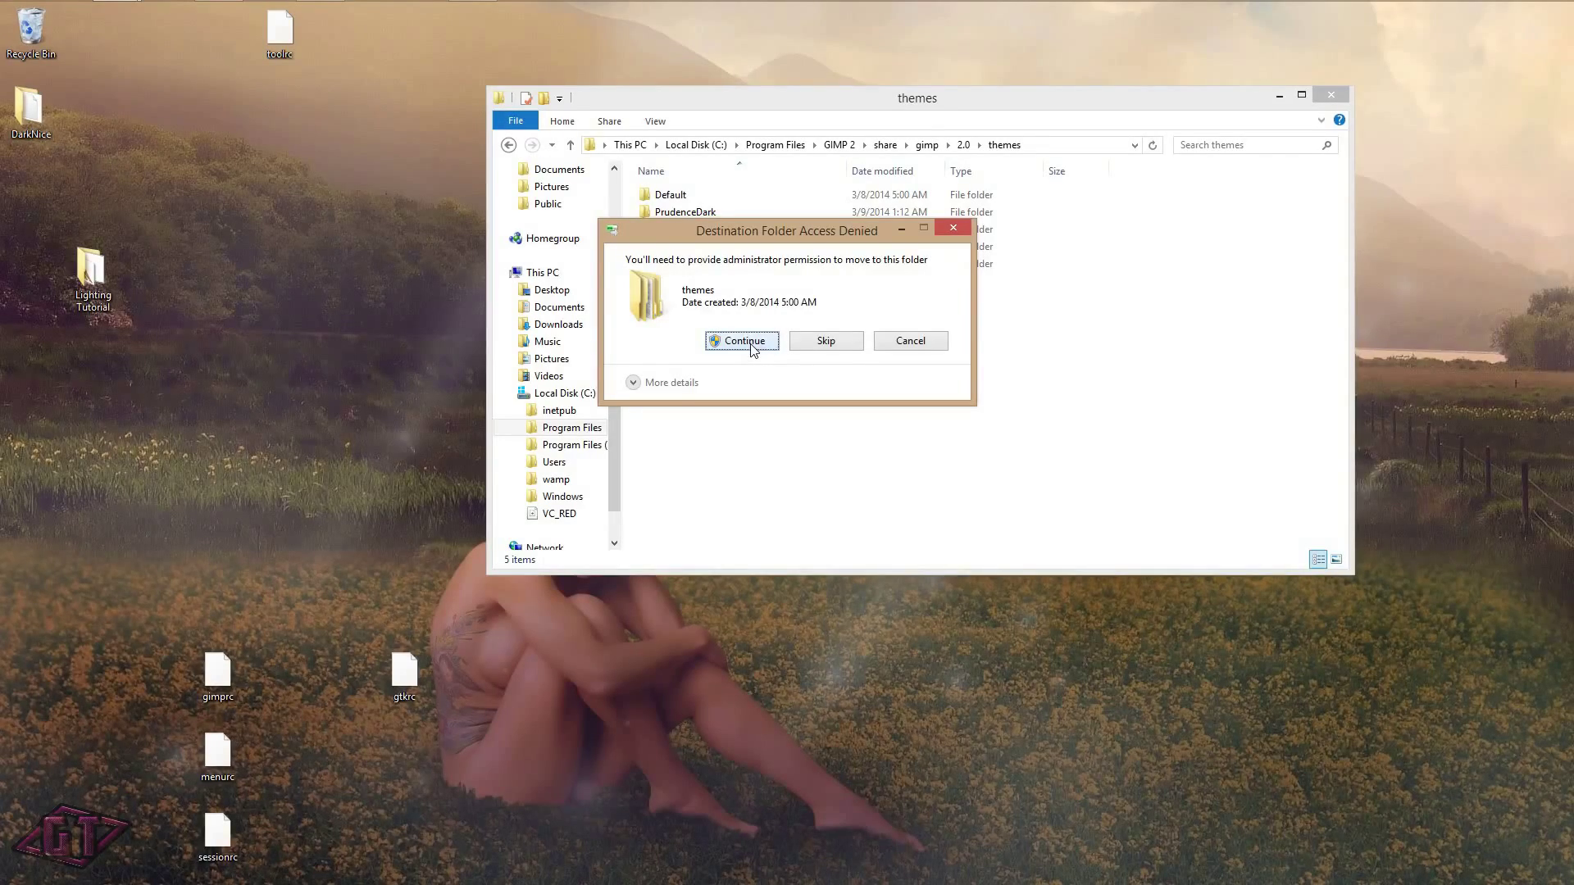
click(747, 344)
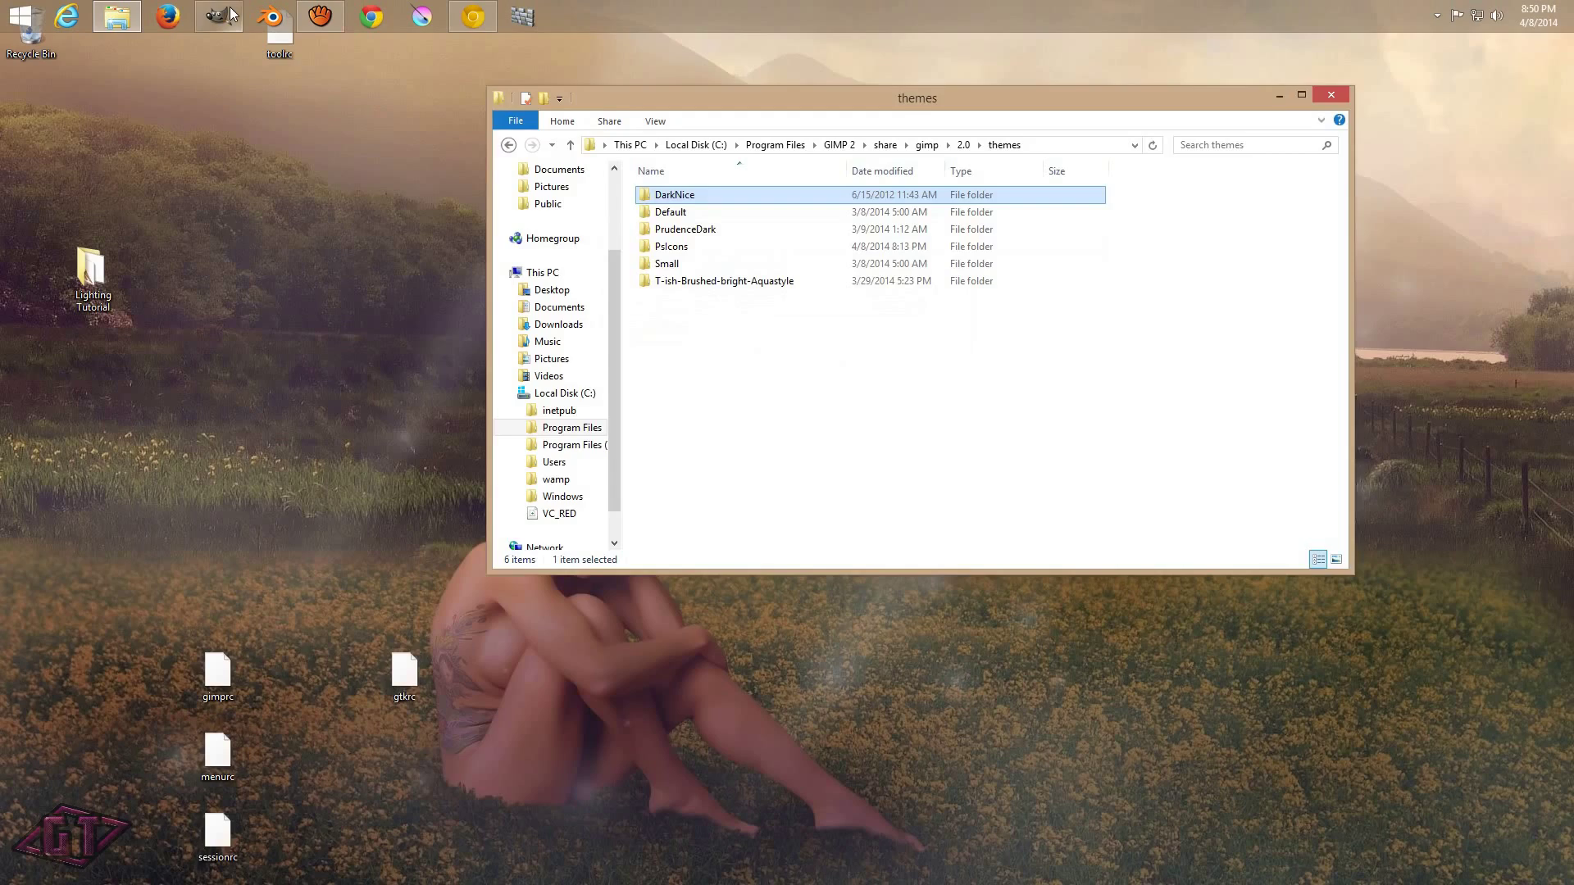
click(218, 15)
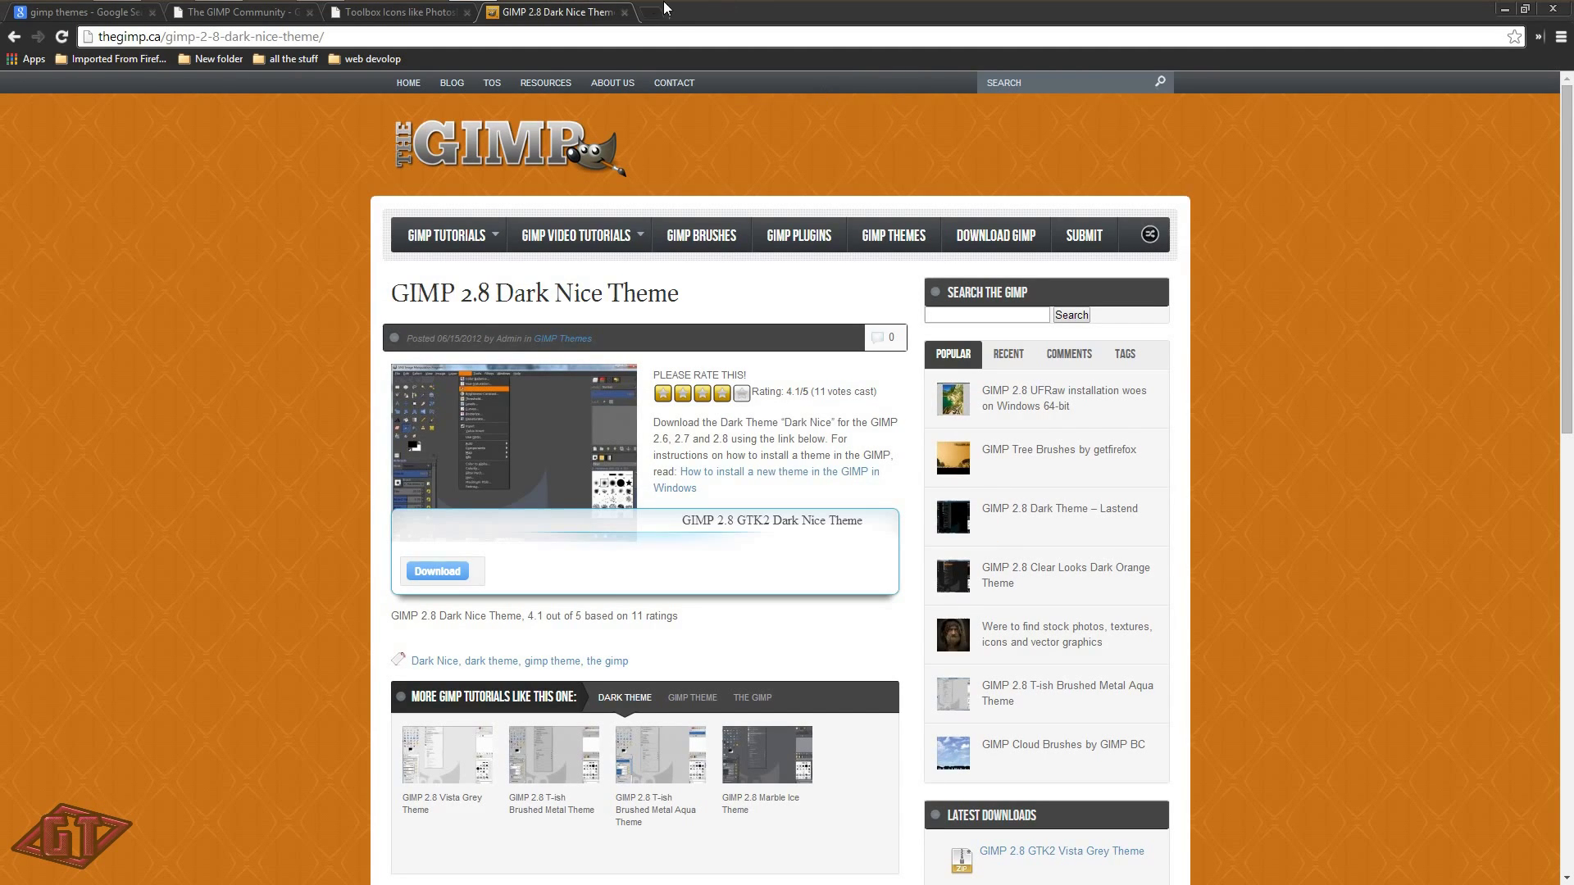
Bring the starting GIMP window to the front from its taskbar thumbnail.
mouse_move(473, 17)
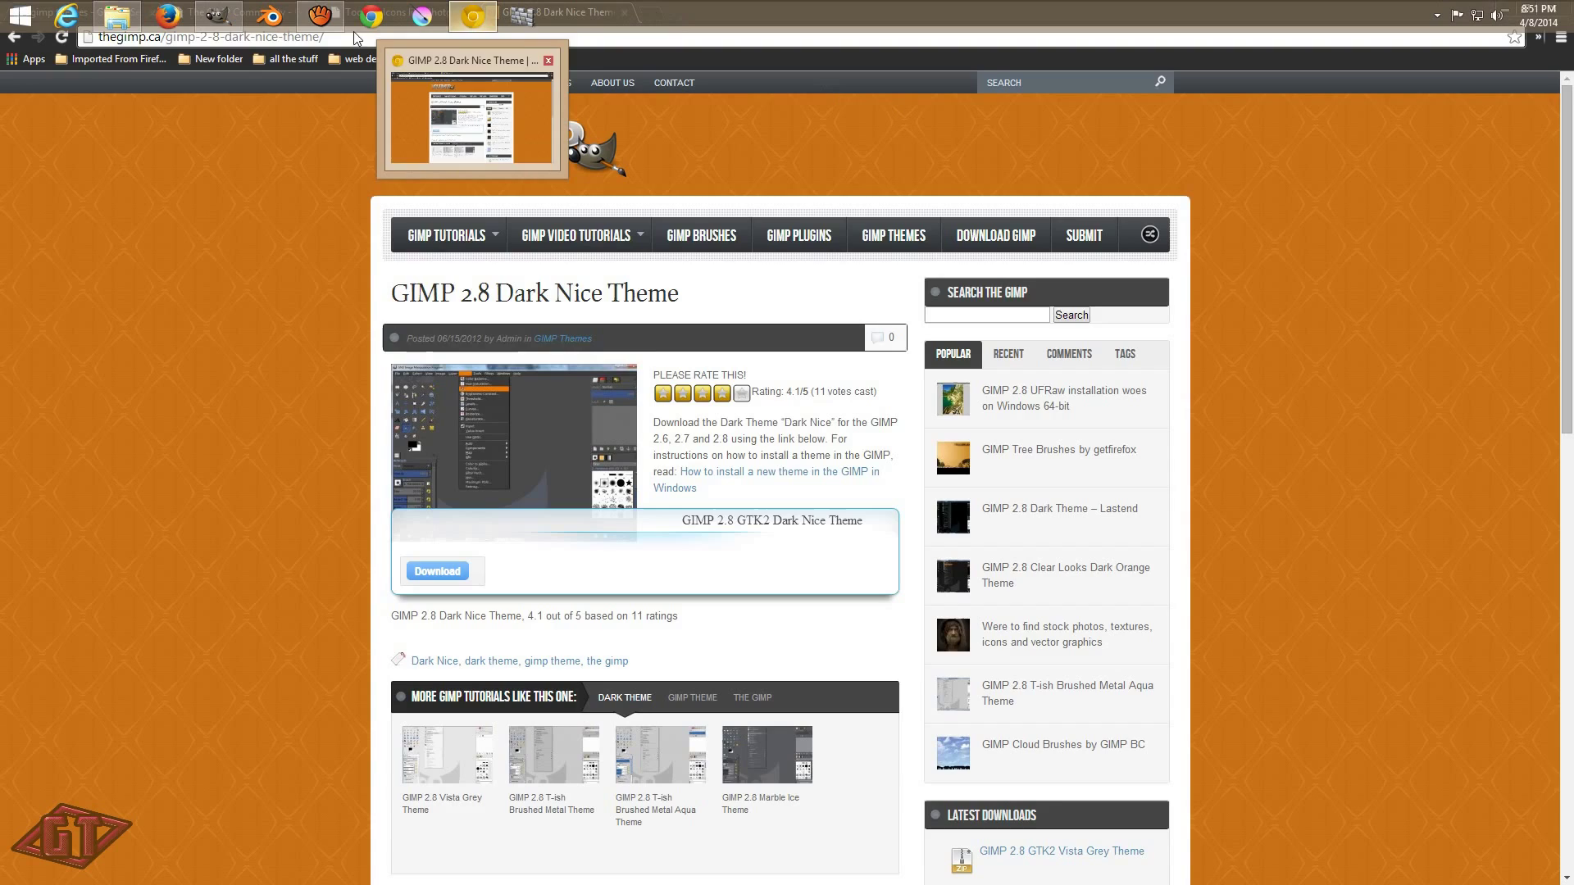
mouse_move(230, 23)
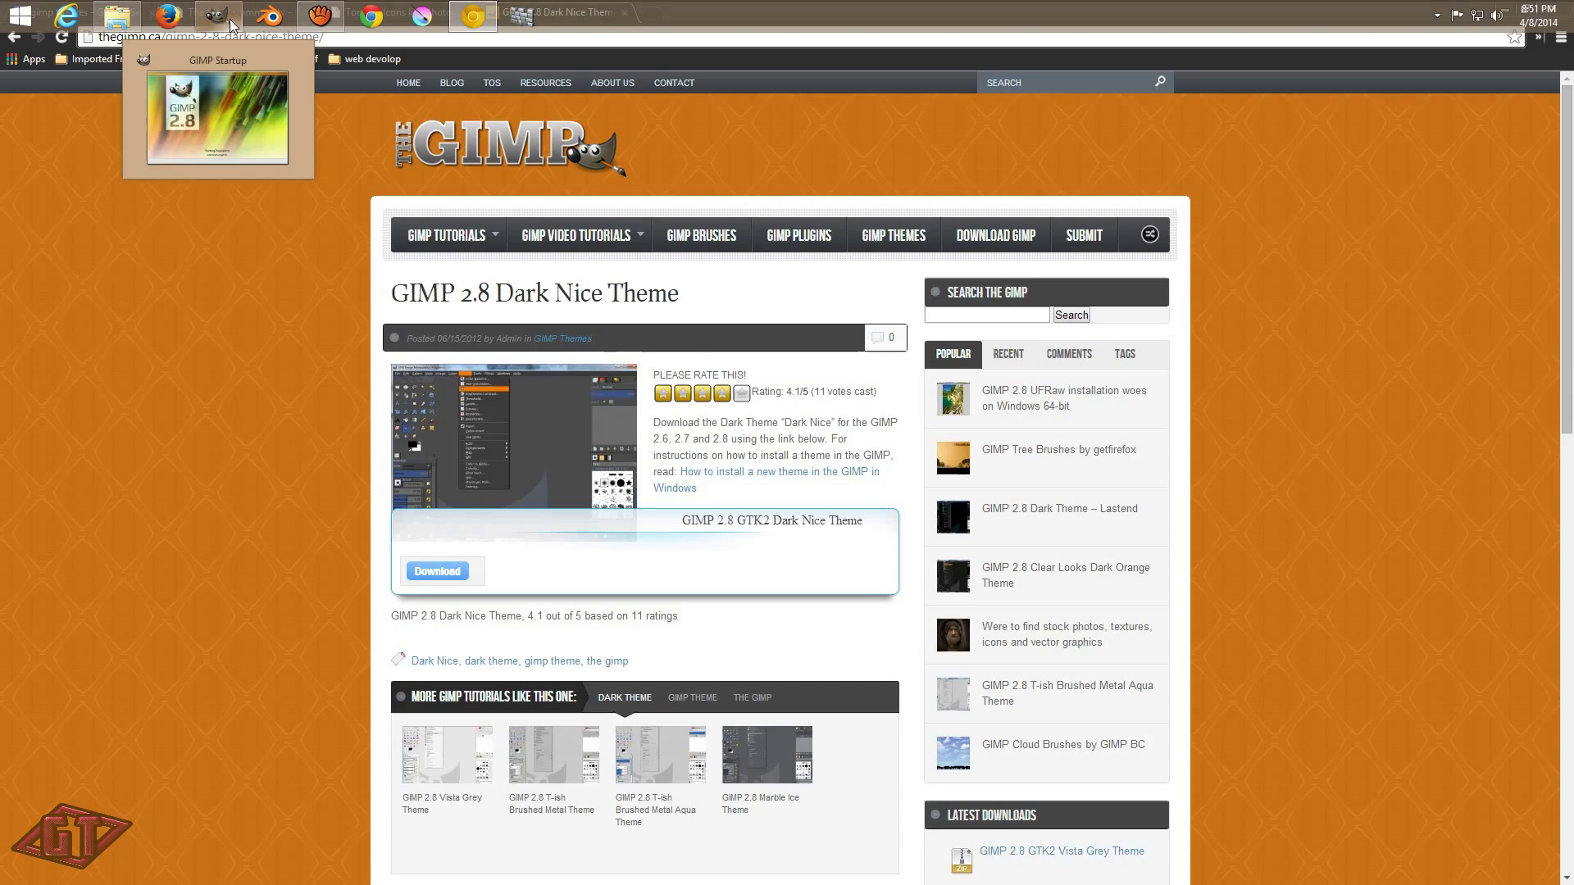
click(231, 24)
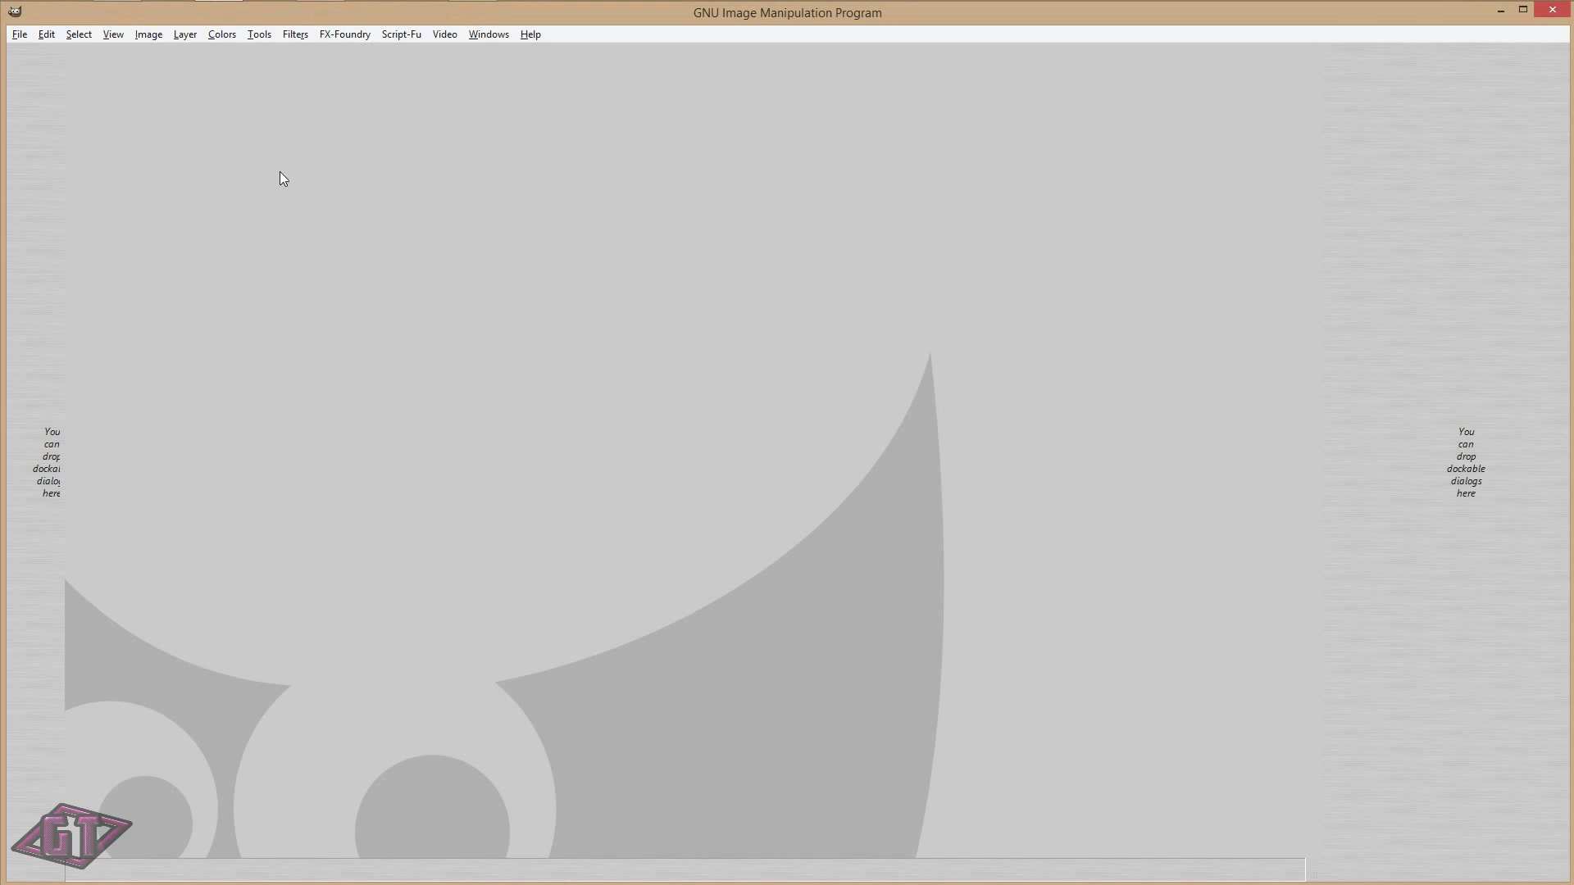
Select DarkNice under Theme in GIMP's Preferences and confirm with OK.
click(44, 36)
click(121, 400)
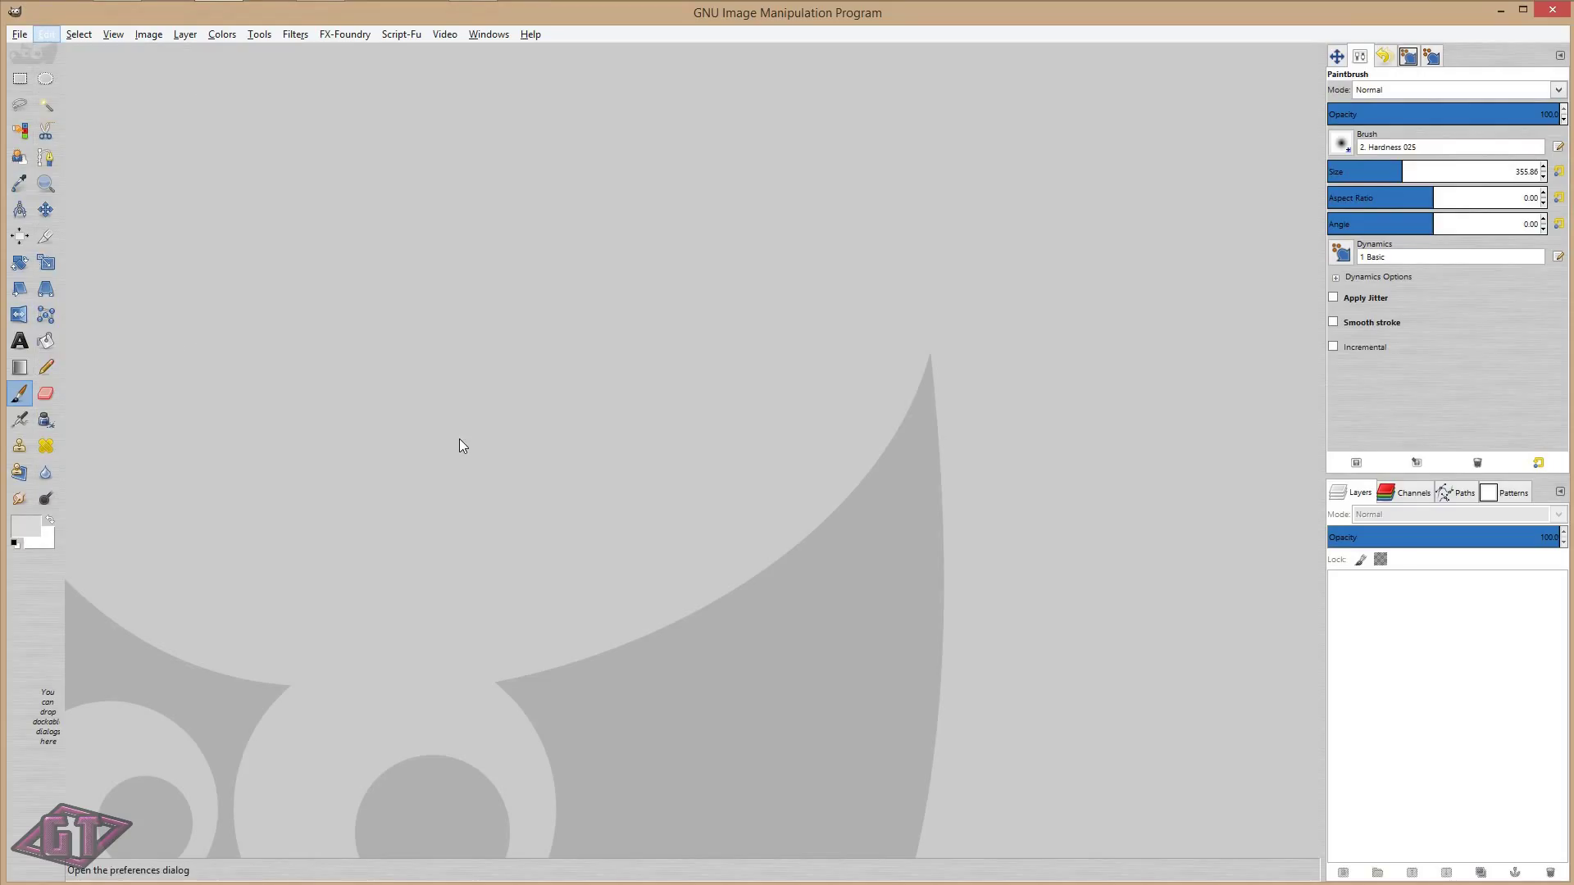
click(461, 342)
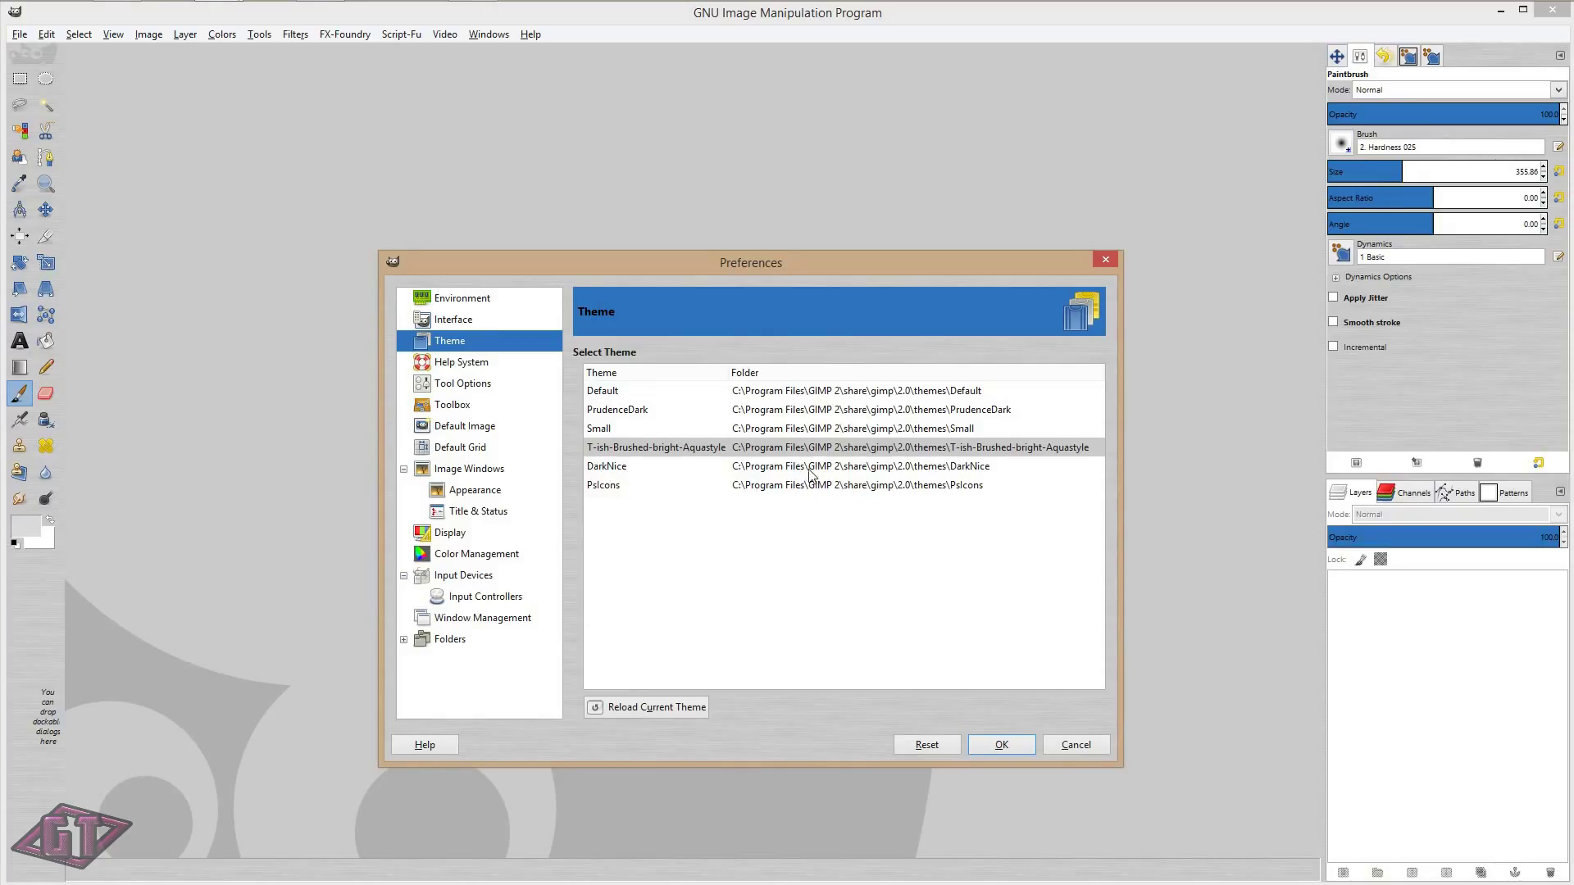
click(835, 467)
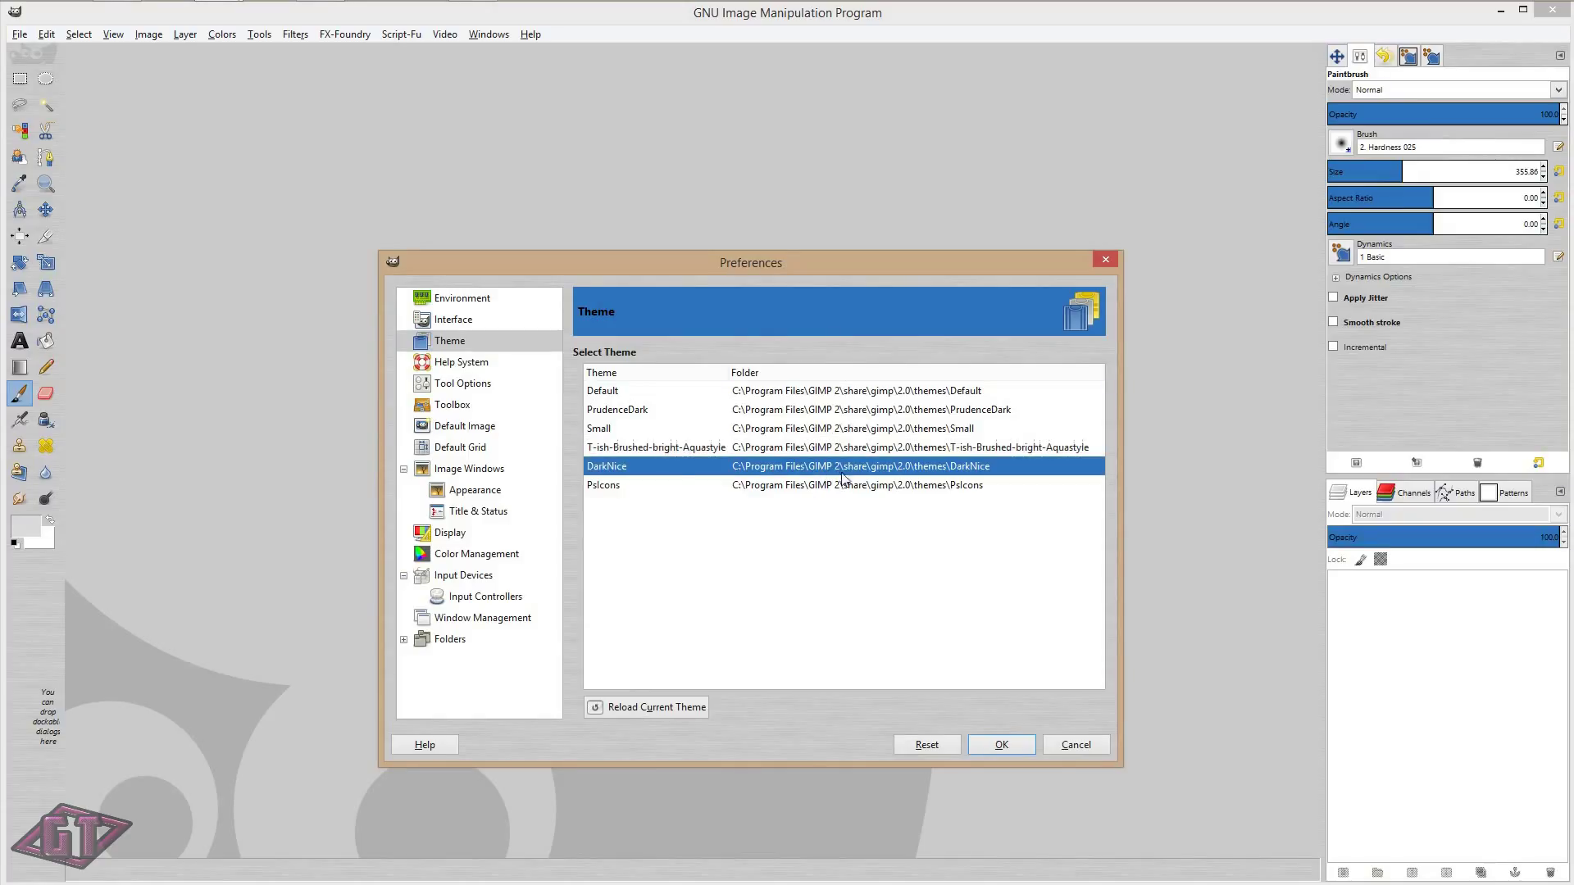
click(1001, 746)
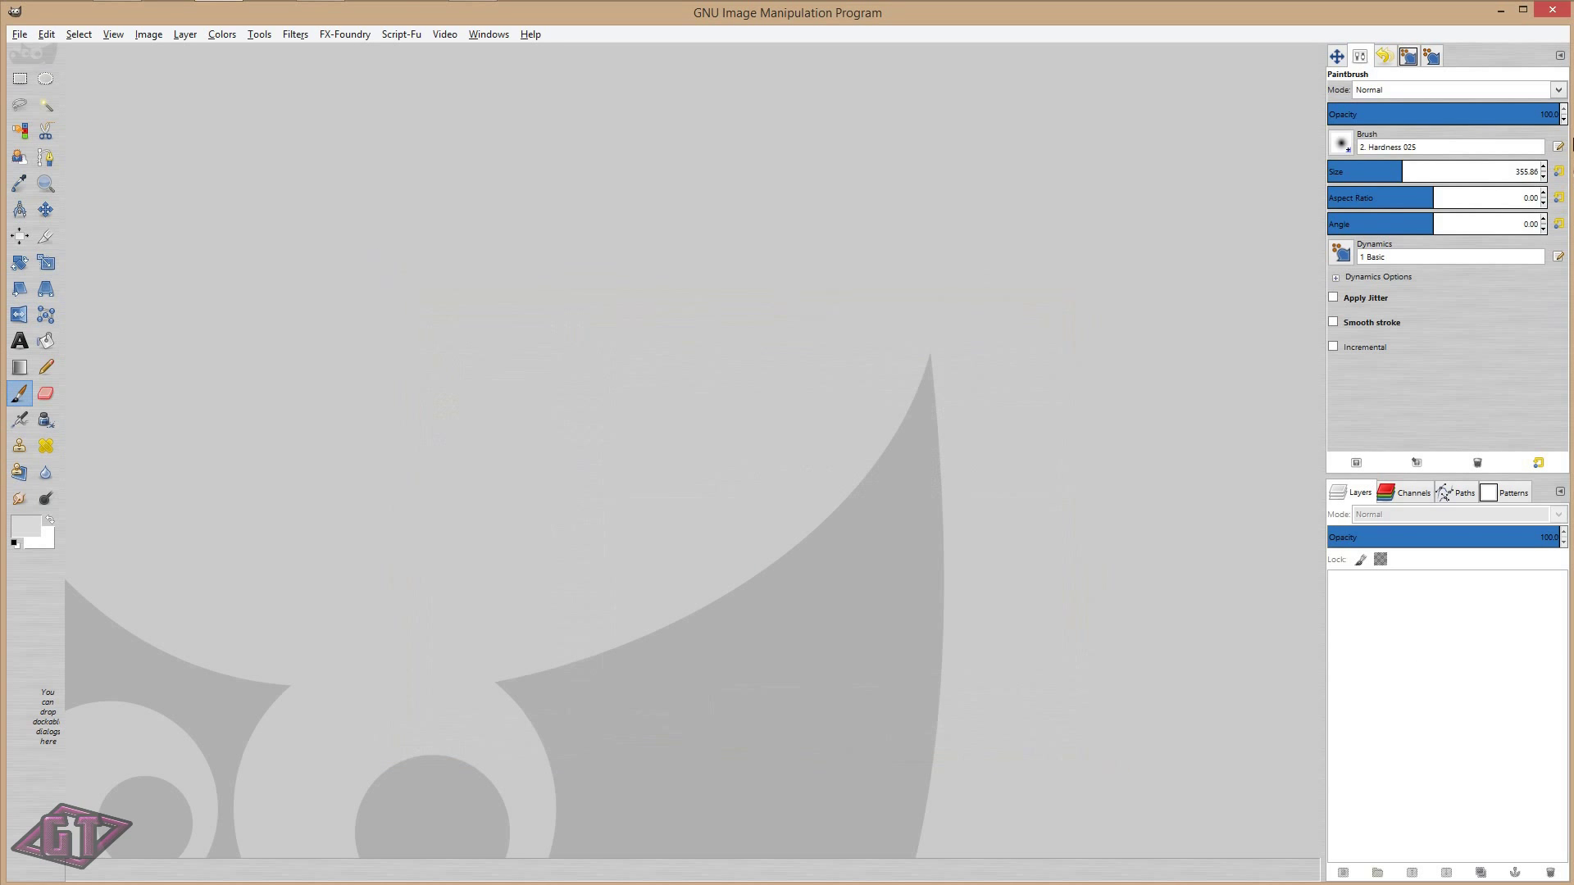
Relaunch GIMP from the taskbar so it starts with the DarkNice theme.
click(473, 14)
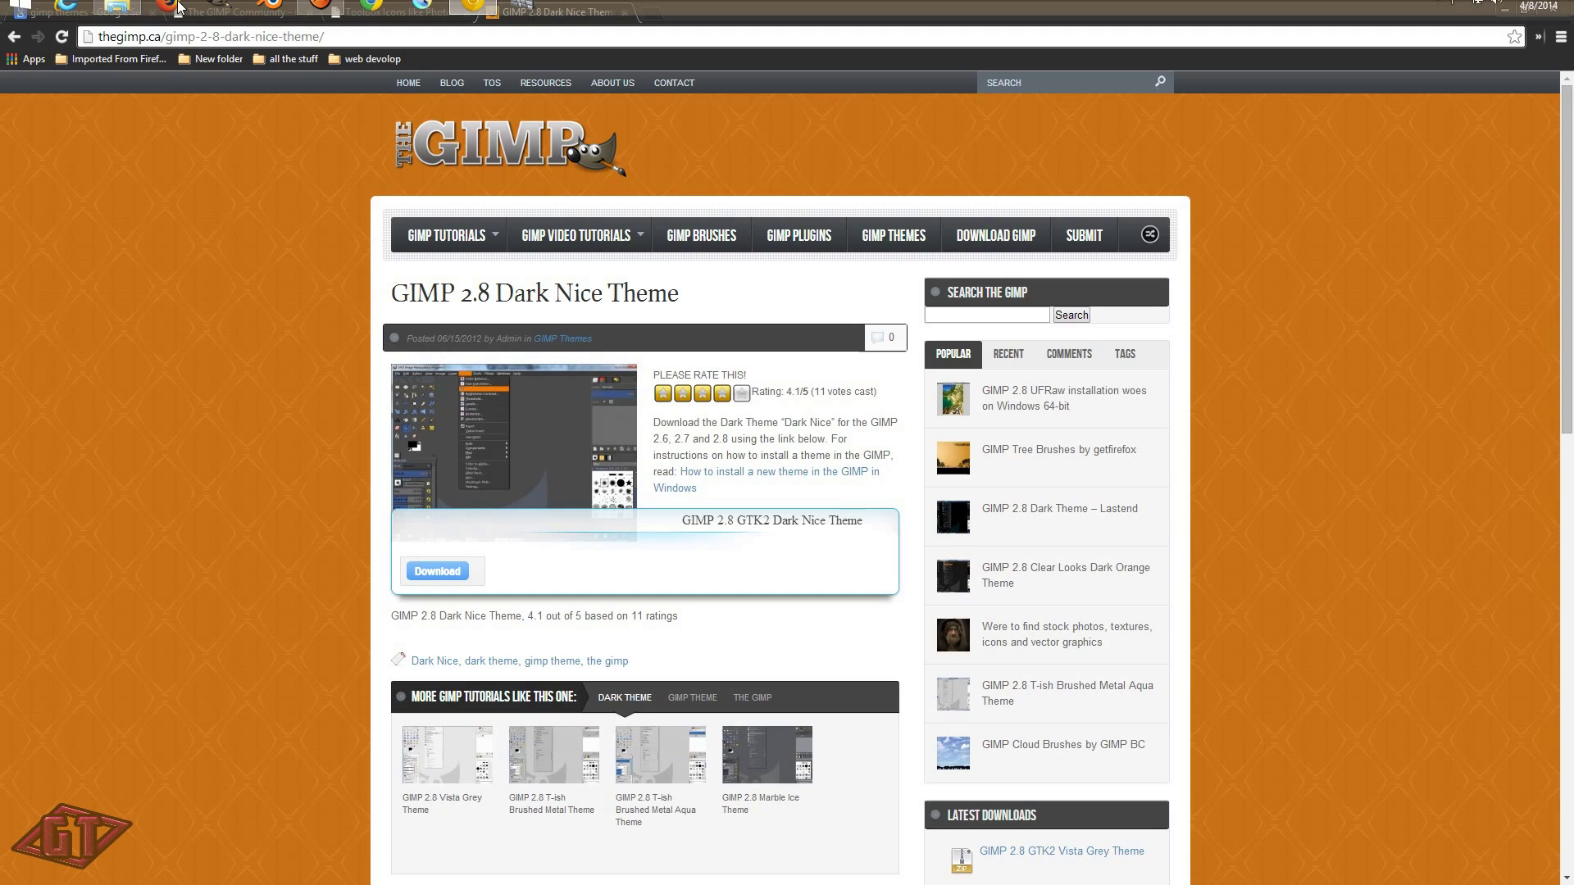
click(216, 14)
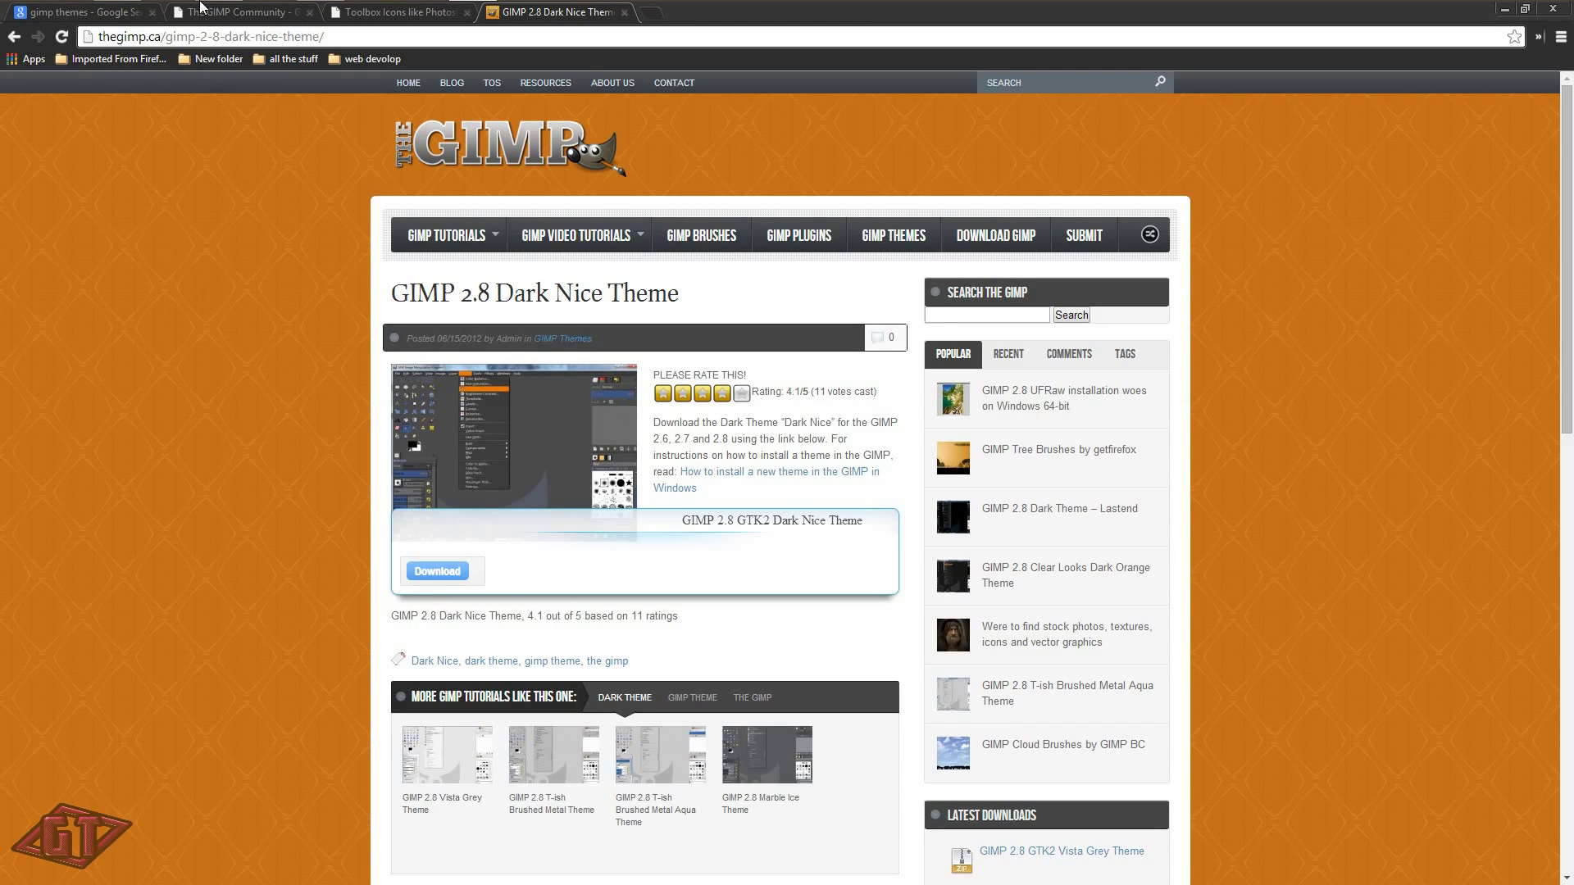
click(217, 15)
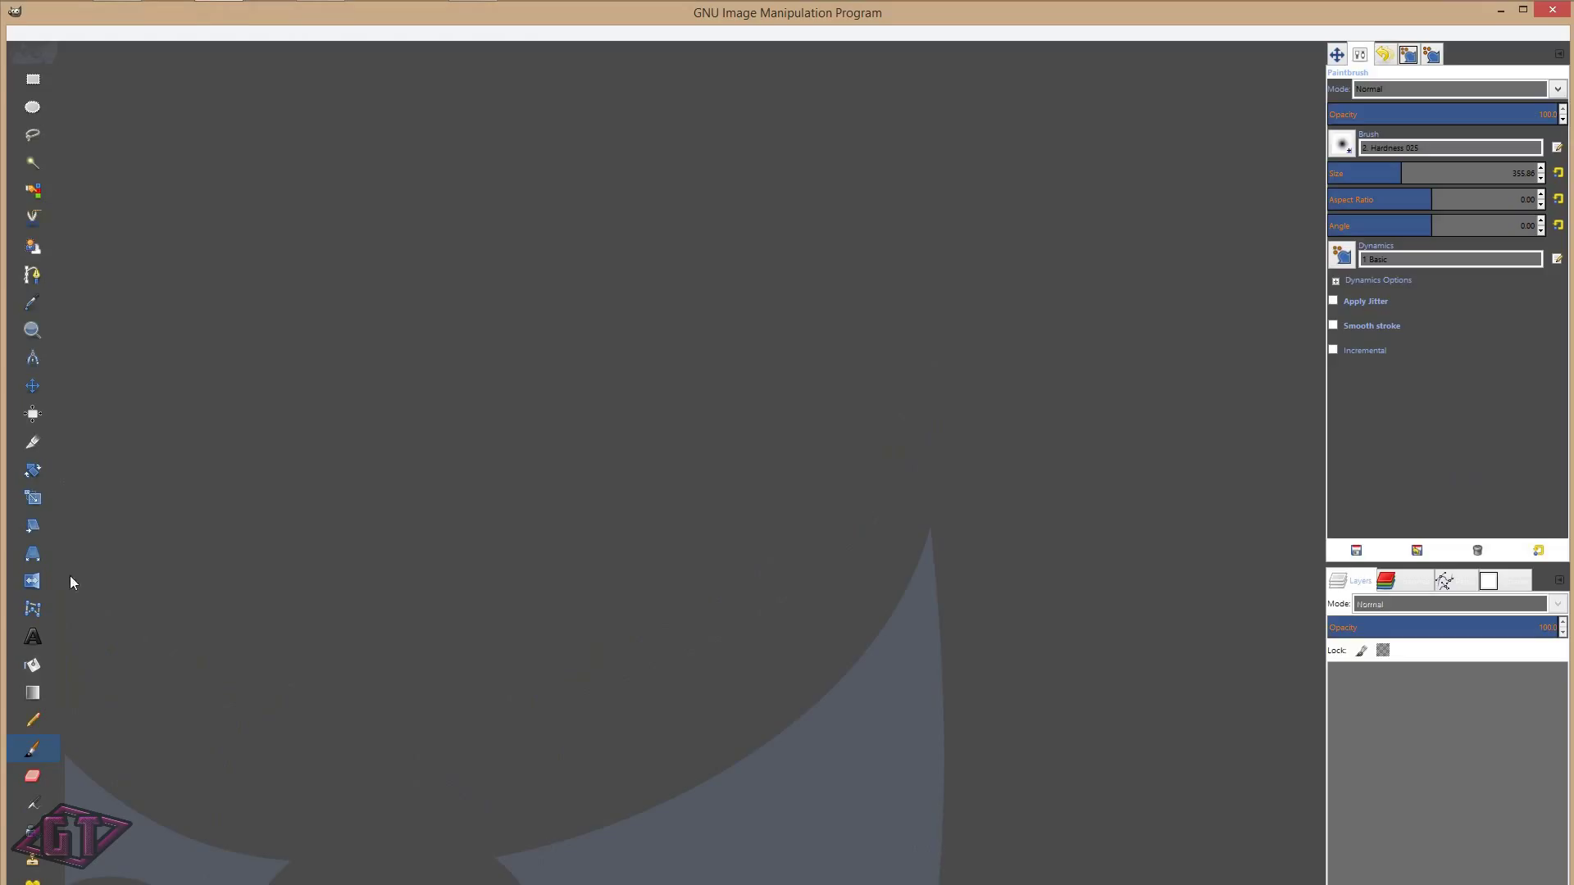
Widen the toolbox to two tool columns, maximize GIMP, and look through the menus.
drag(63, 524, 70, 524)
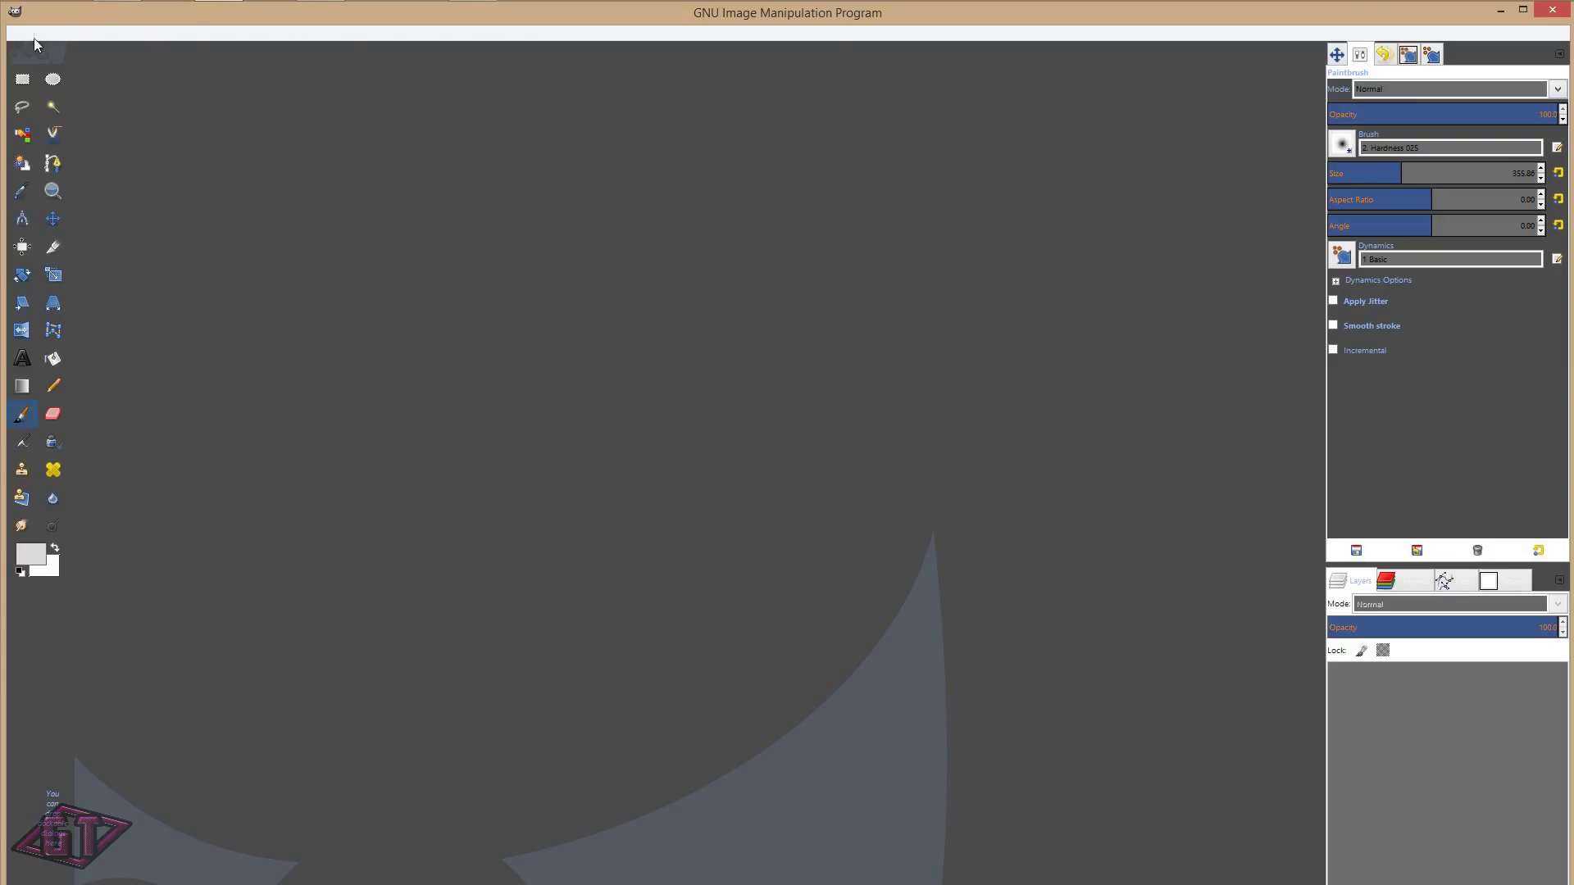
click(1525, 11)
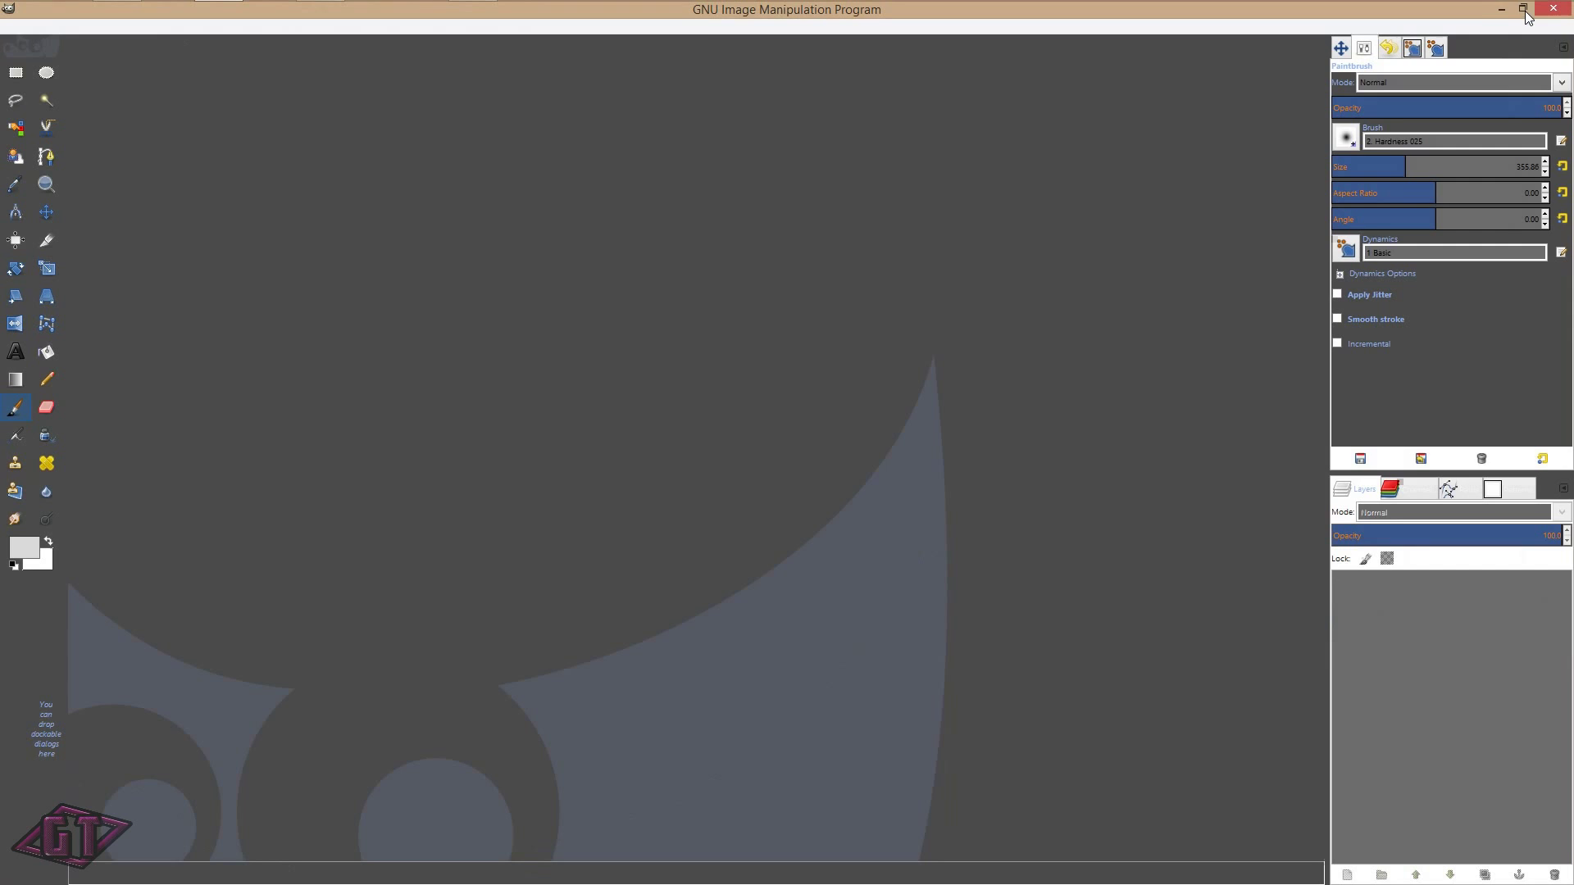
click(130, 28)
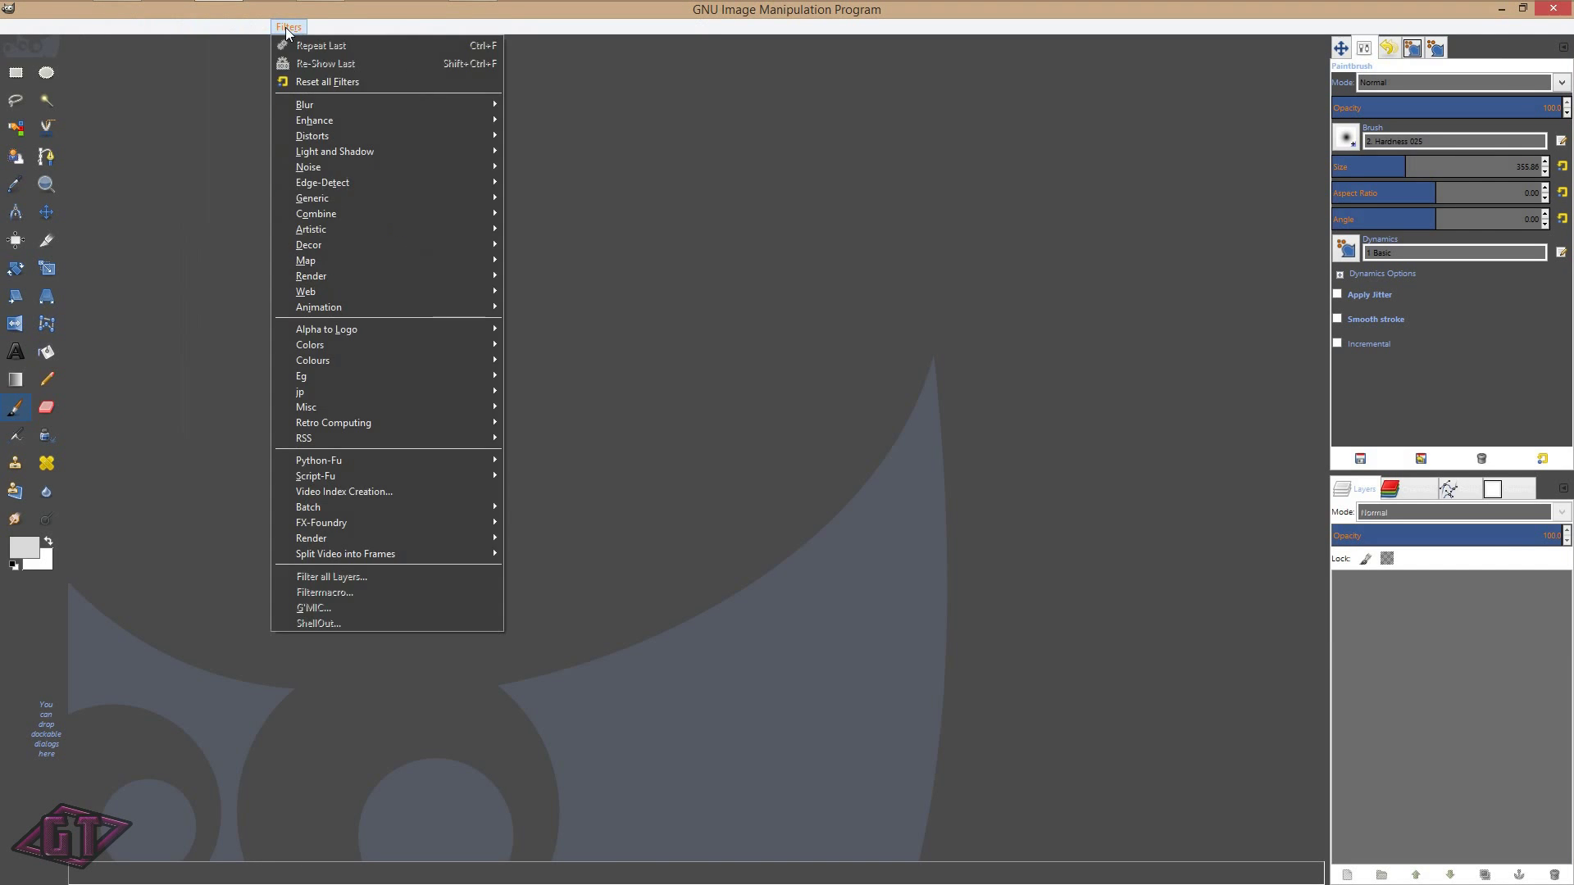
mouse_move(394, 27)
mouse_move(481, 34)
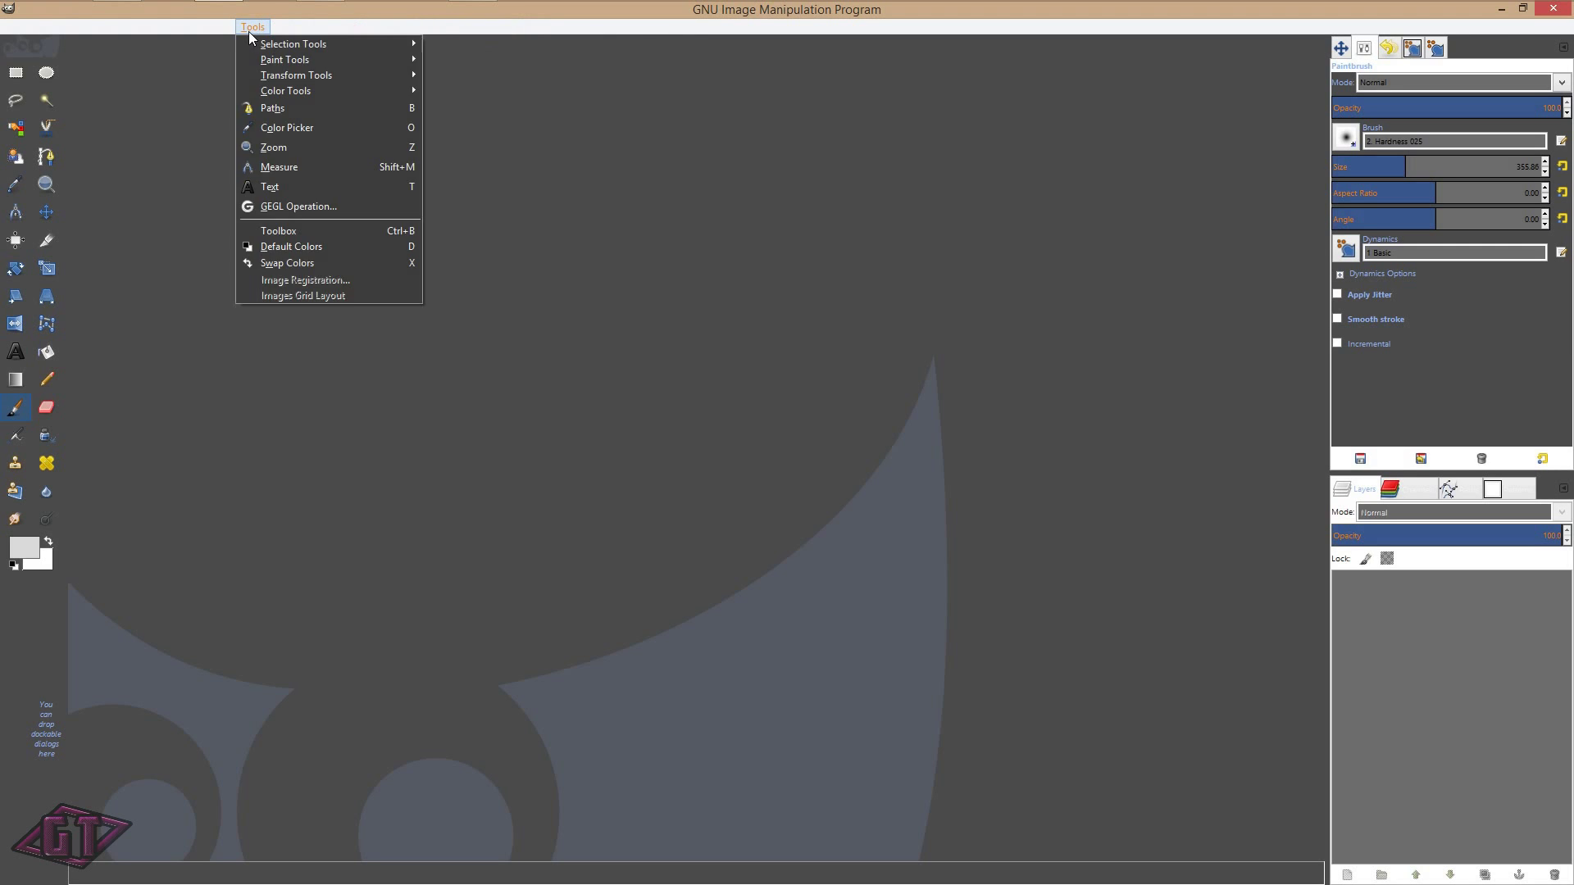
mouse_move(174, 34)
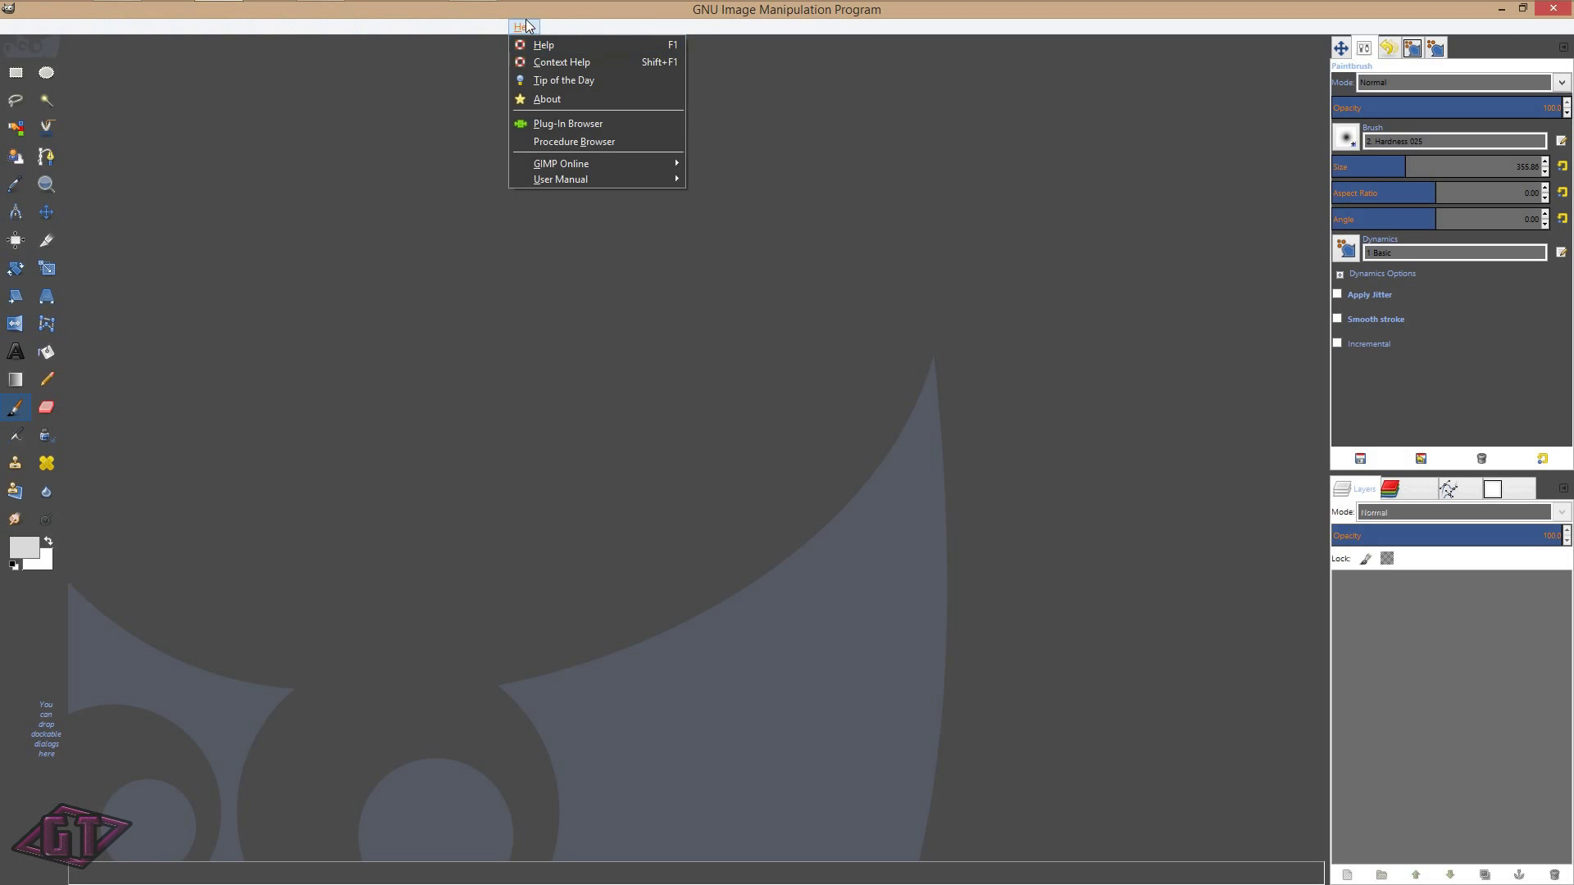
mouse_move(268, 31)
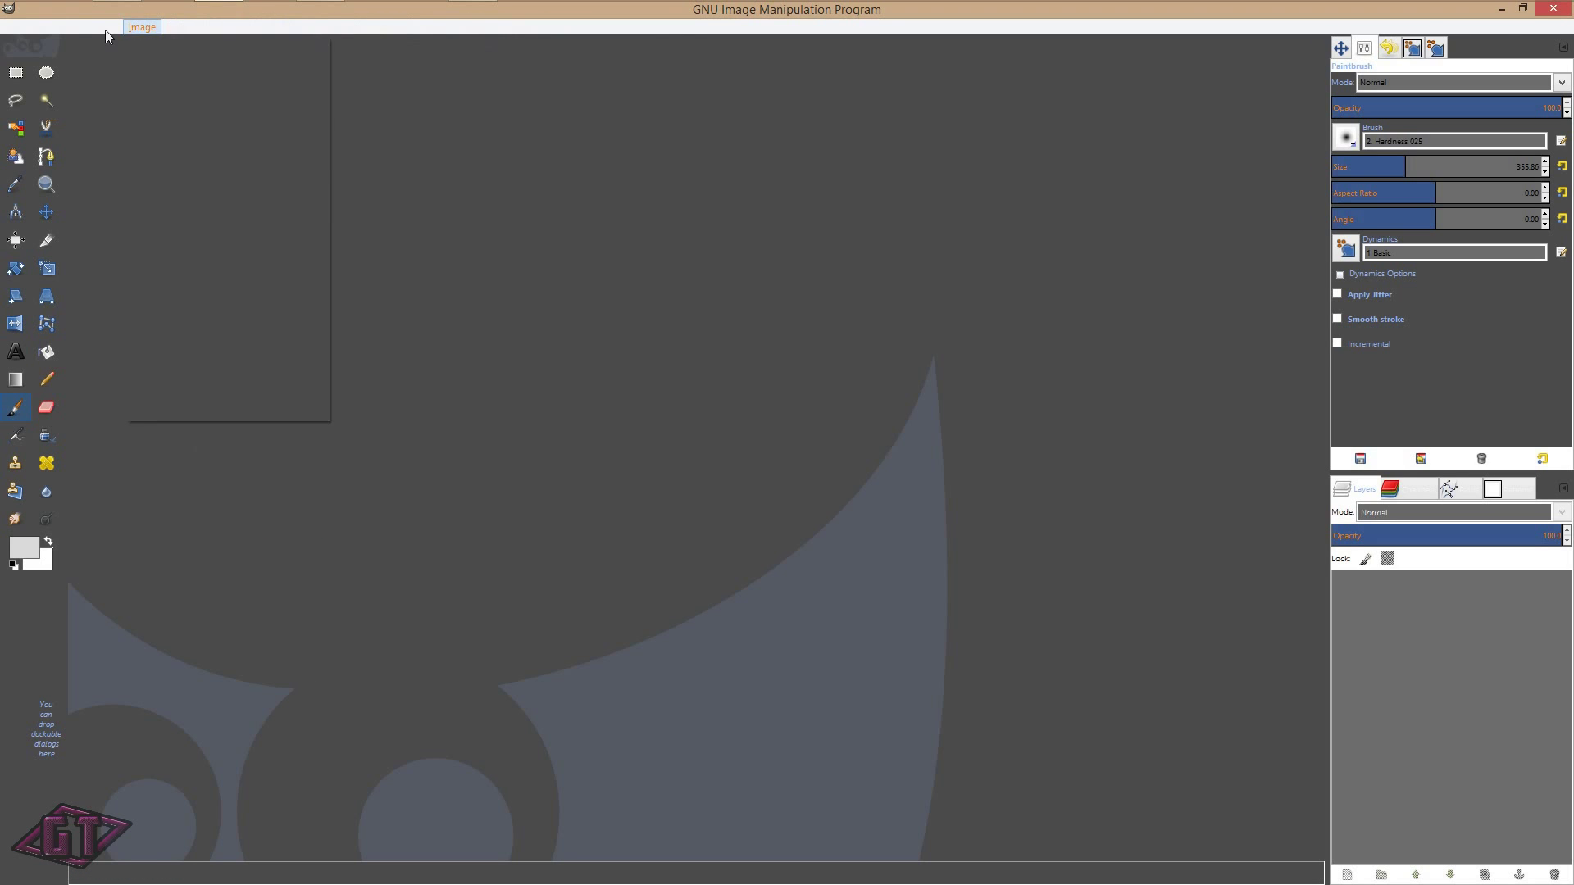
mouse_move(107, 27)
click(663, 260)
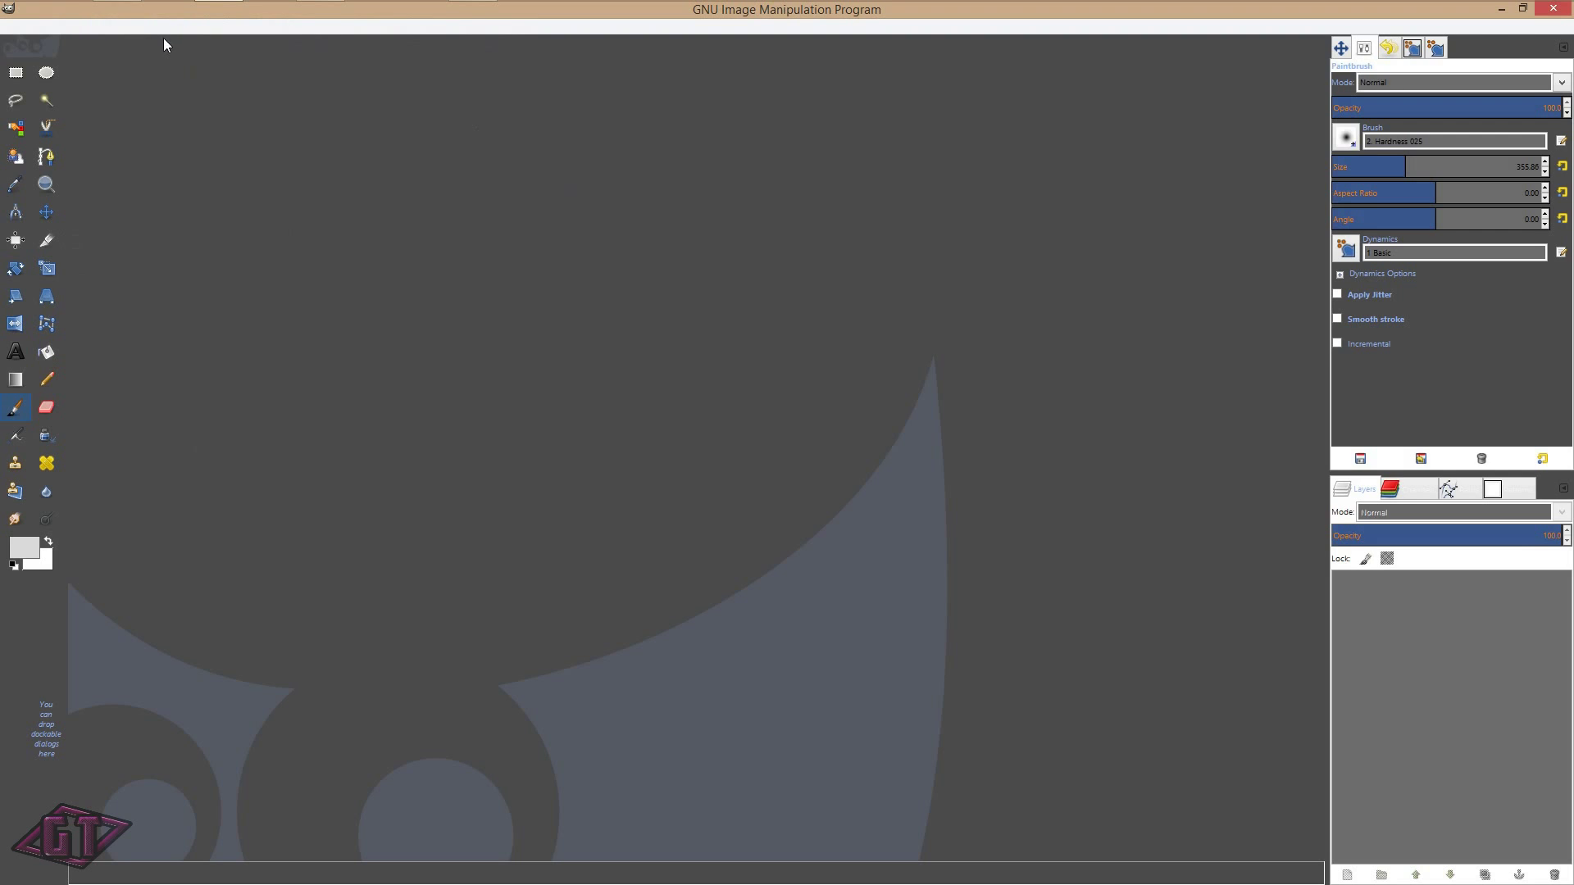
Browse the dark-themed menus again, then open the Edit menu.
click(164, 28)
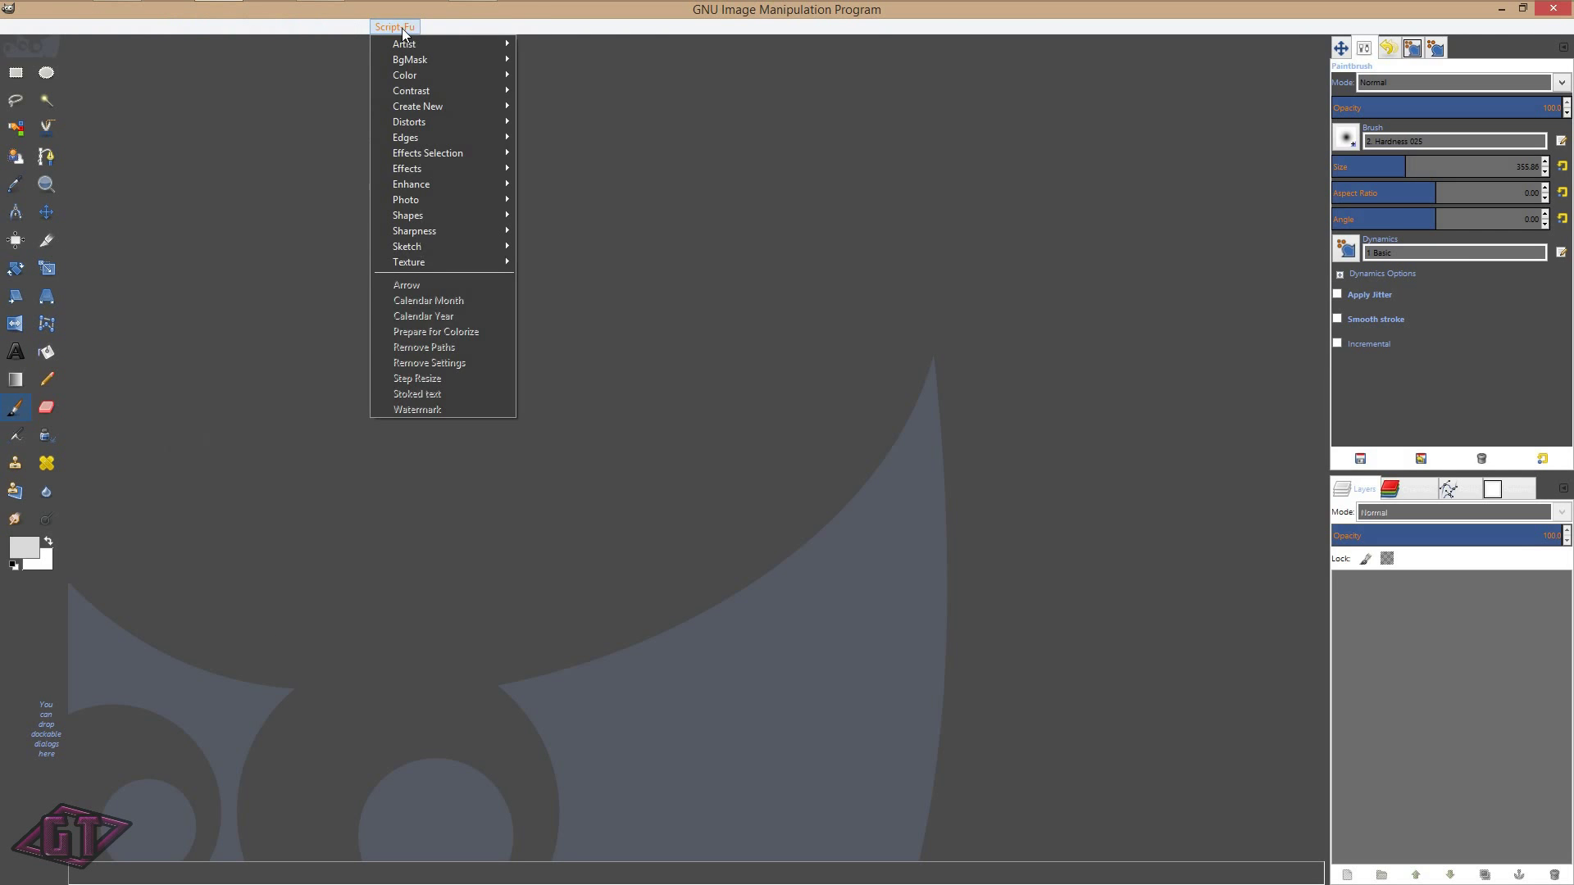
mouse_move(10, 30)
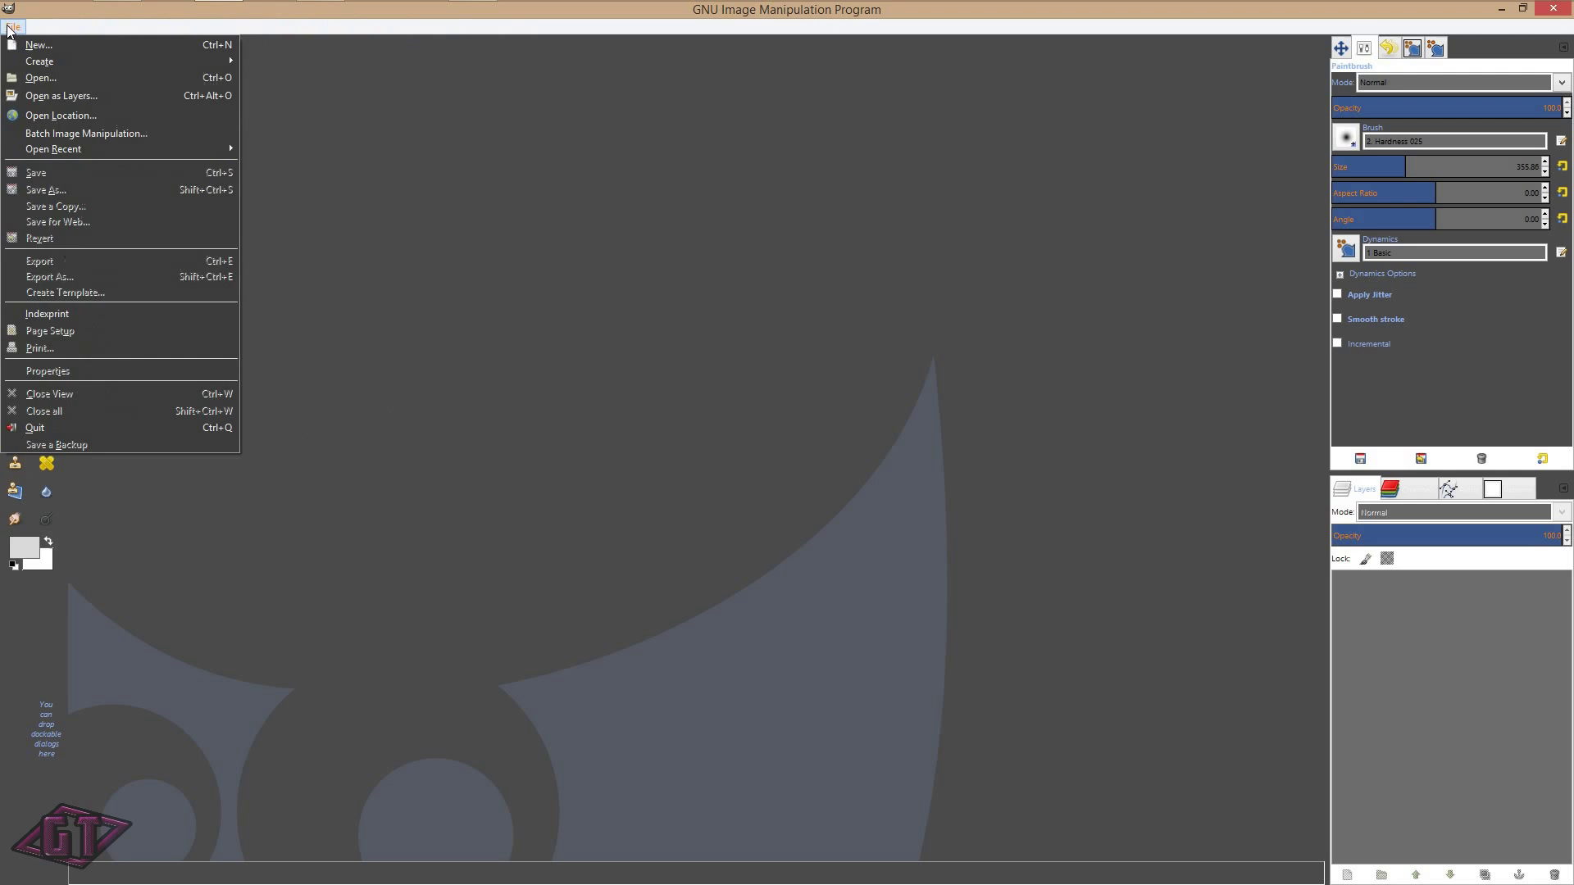
mouse_move(141, 29)
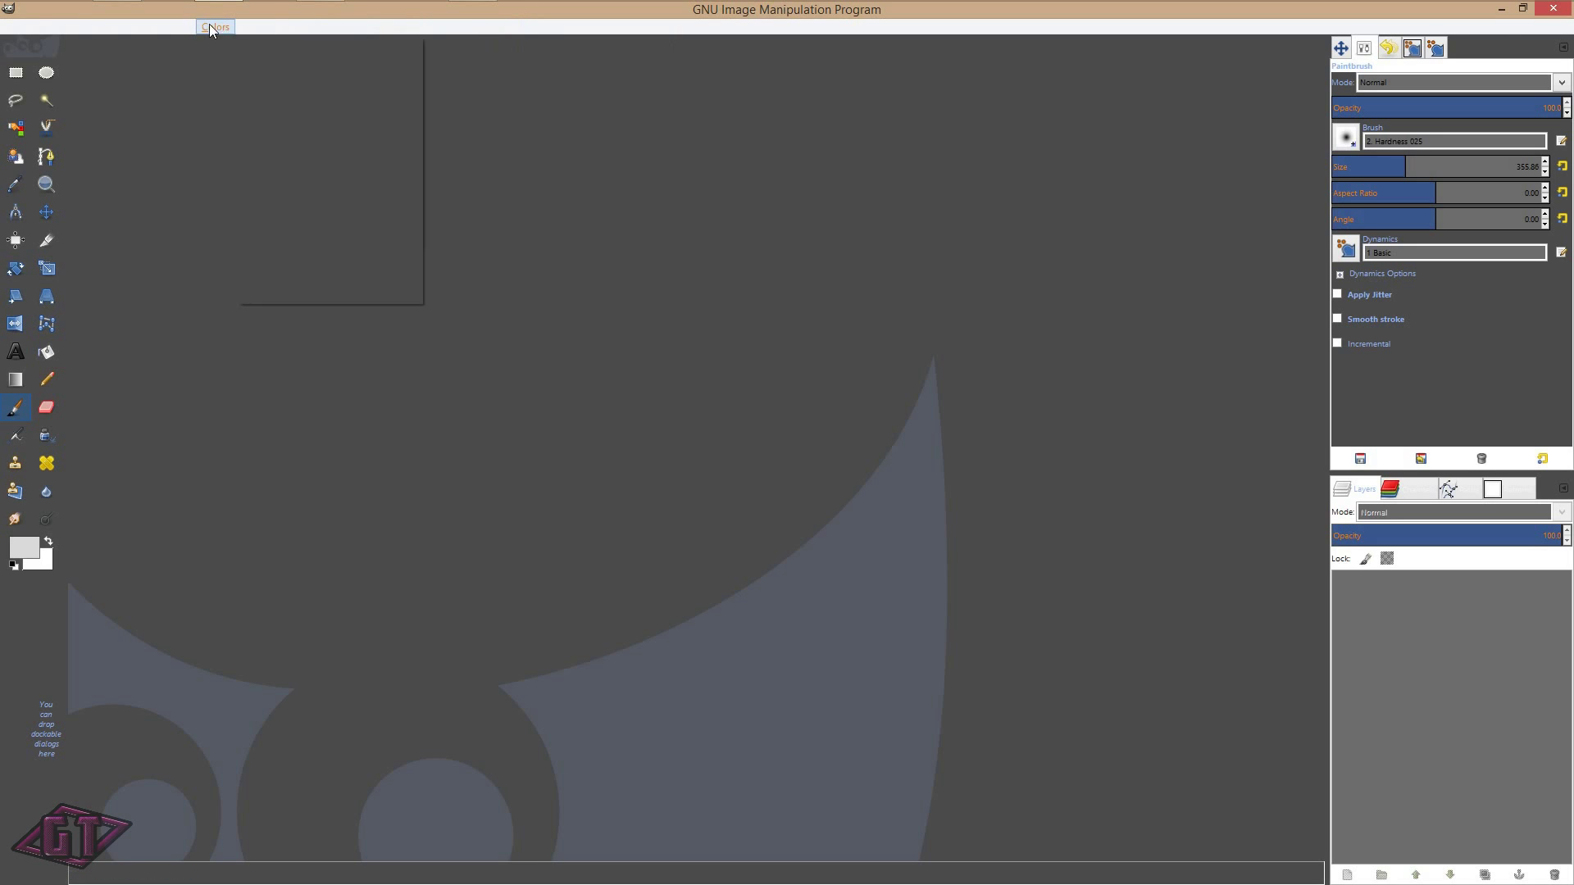
click(1064, 464)
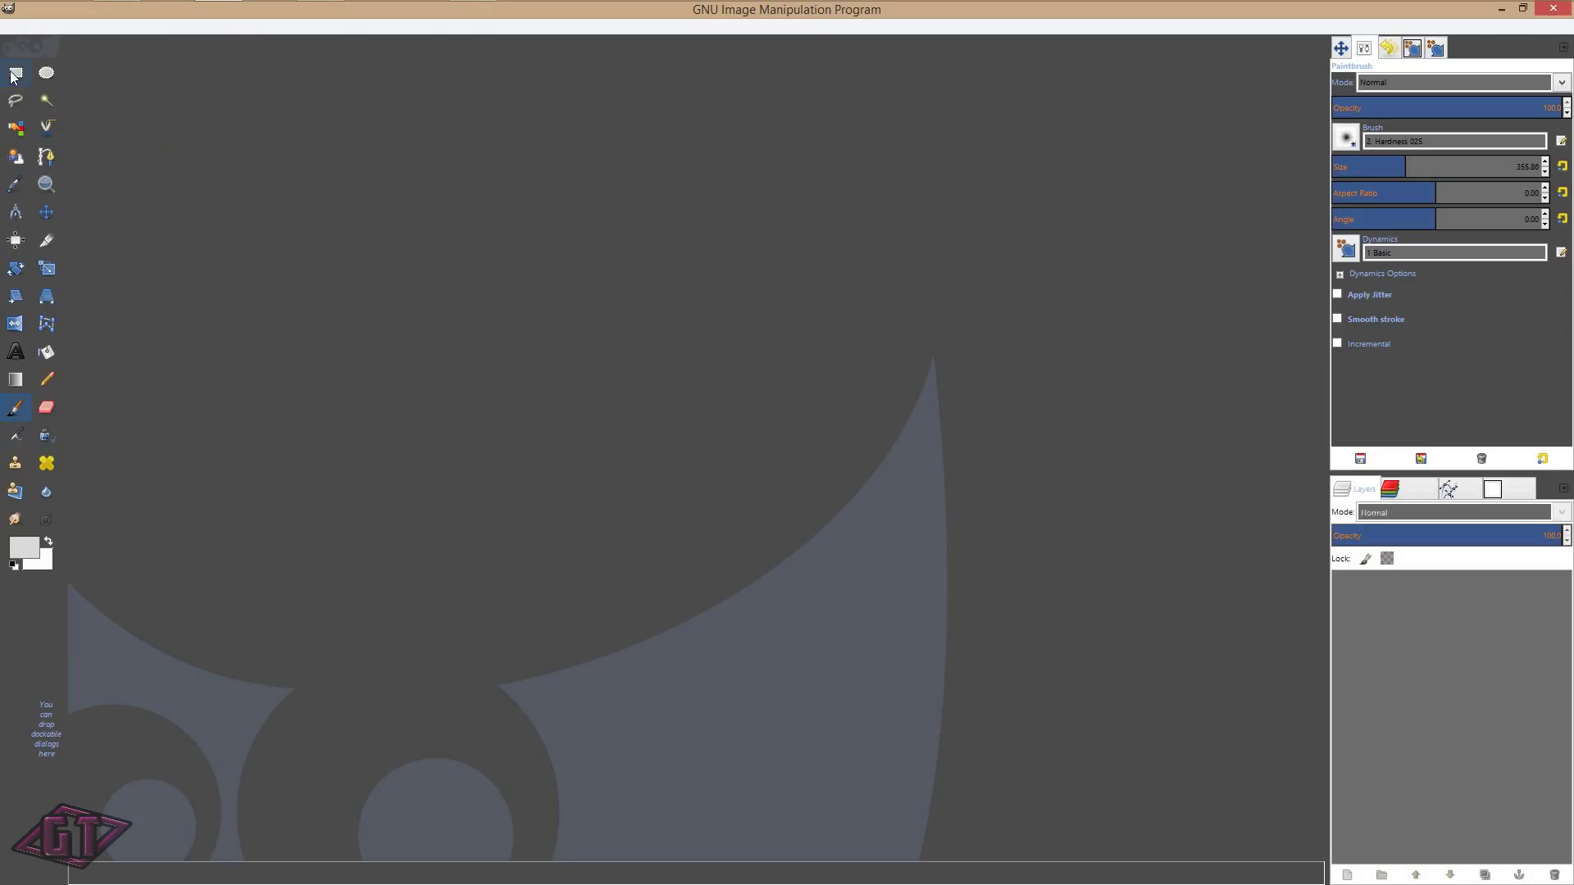
click(12, 29)
Select T-ish-Brushed-bright-Aquastyle on the Preferences Theme page in place of DarkNice and confirm with OK.
mouse_move(40, 26)
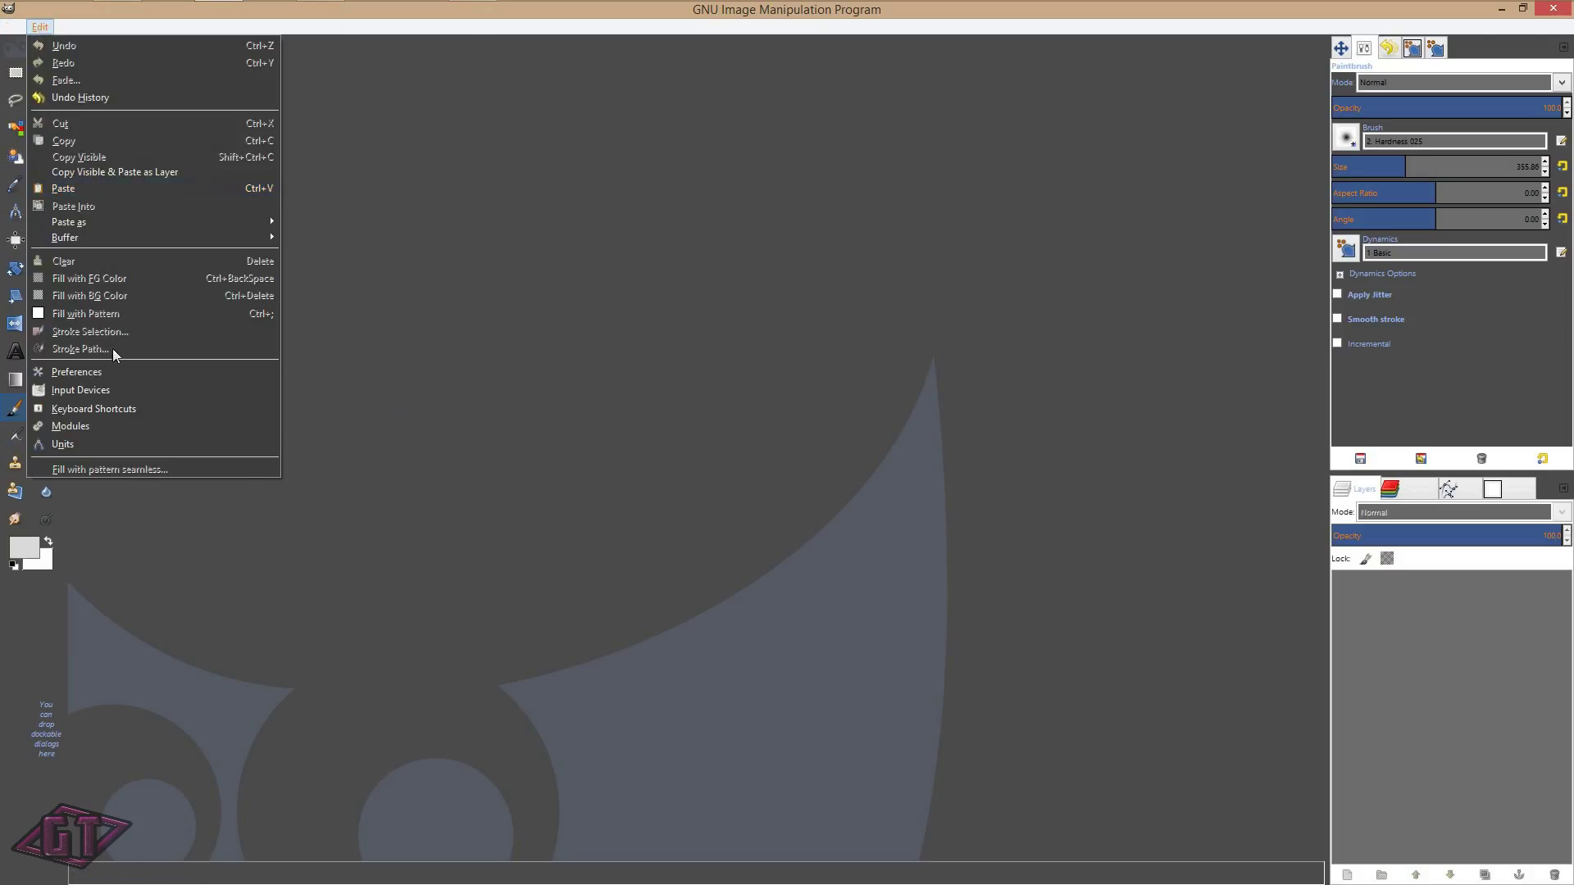
click(76, 372)
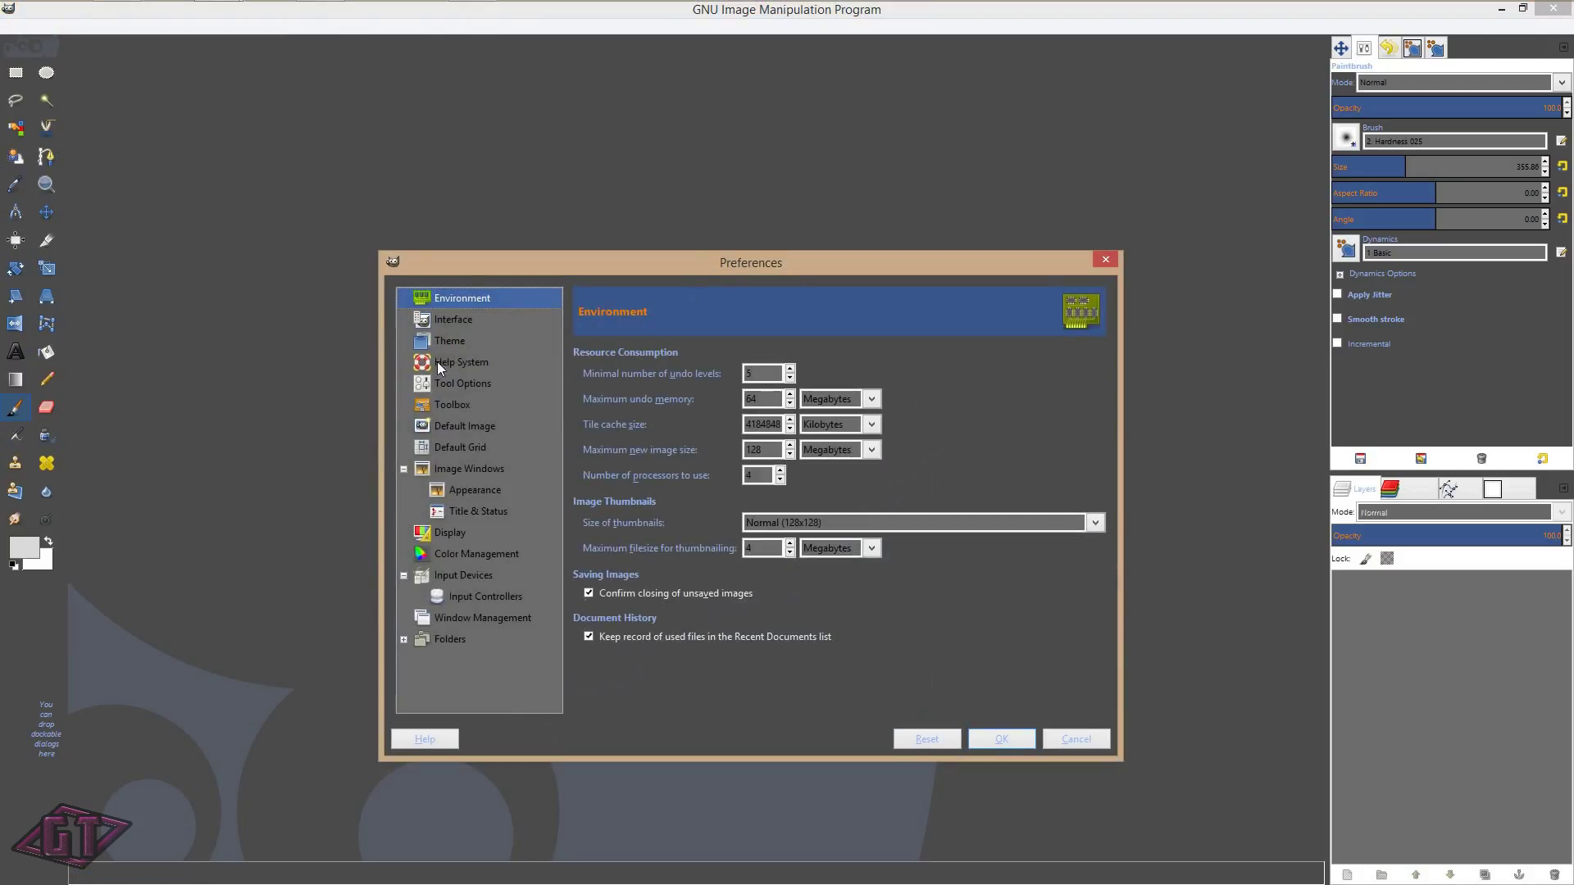
click(442, 341)
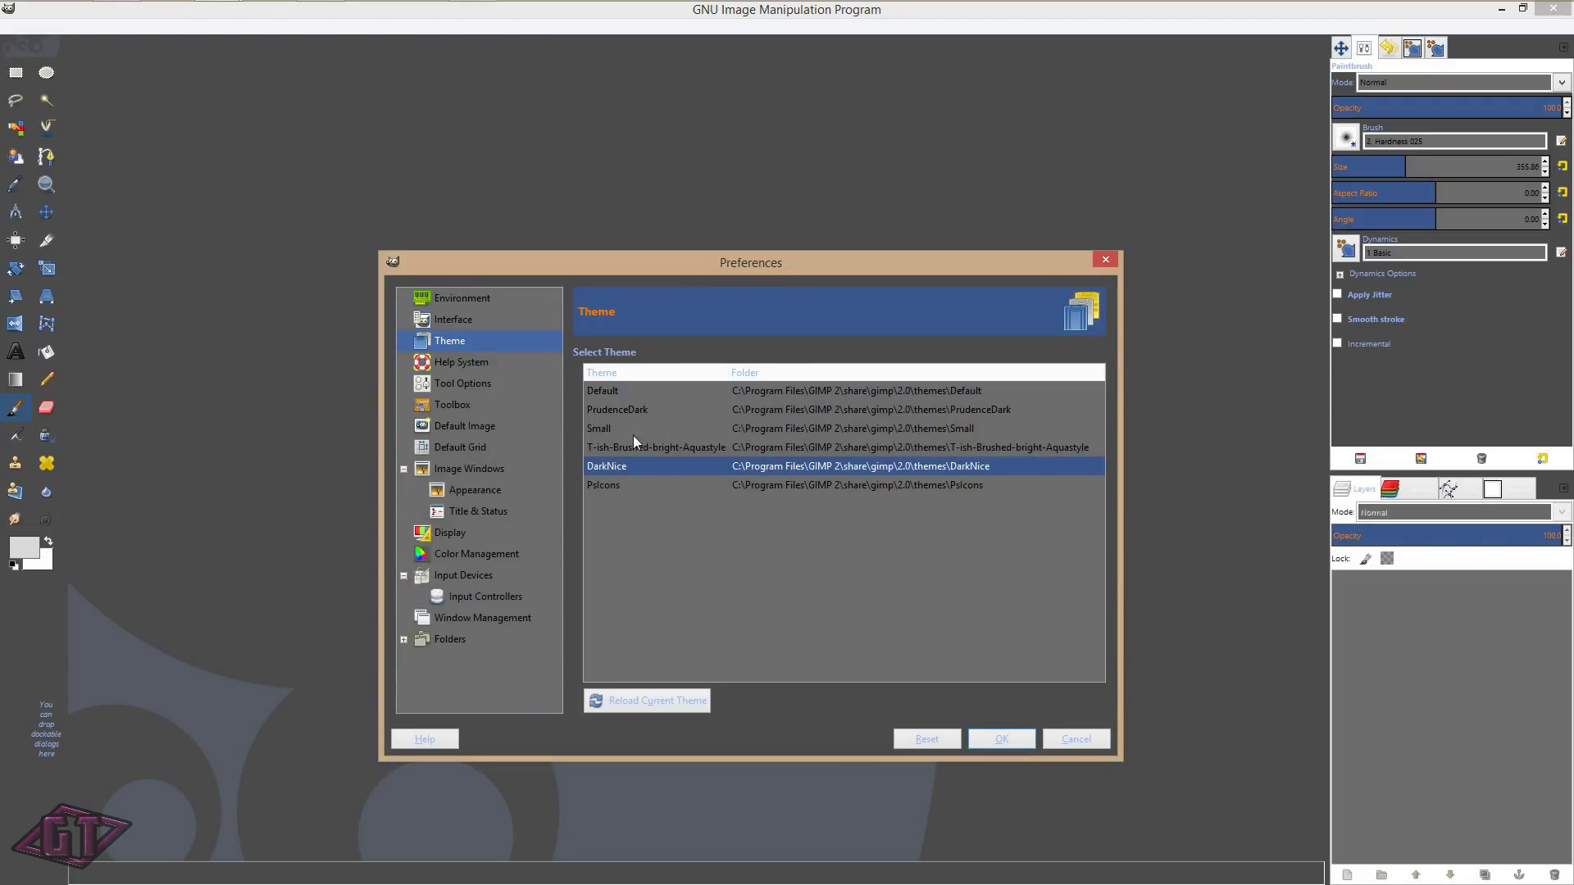
click(756, 448)
click(1002, 739)
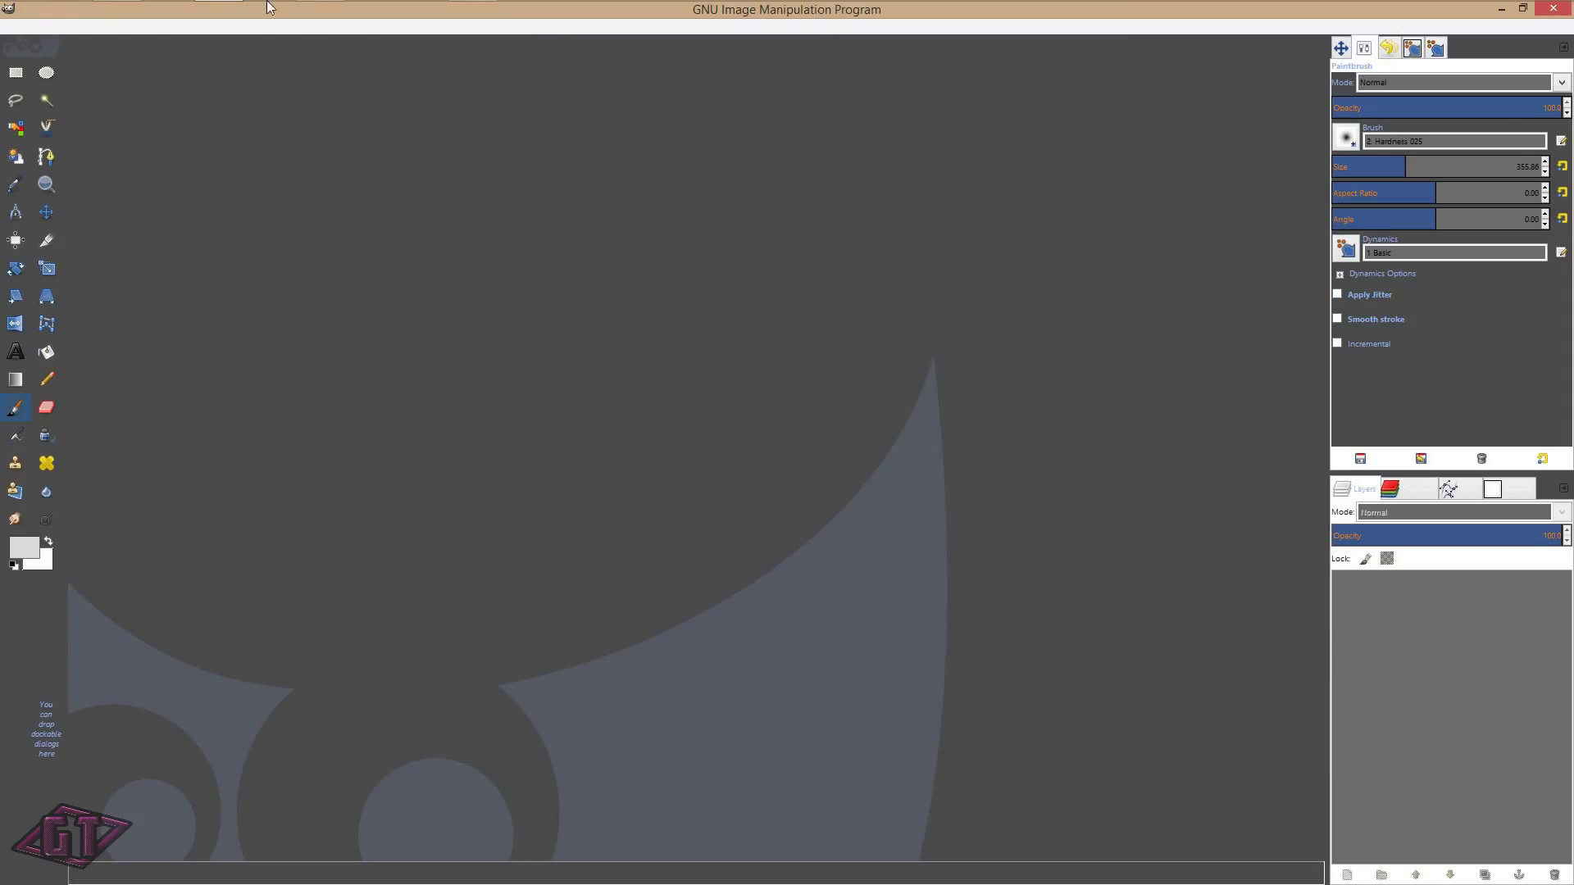
Browse File Explorer to C:\Program Files\GIMP 2\share\gimp\2.0\themes to see the installed theme folders.
click(118, 17)
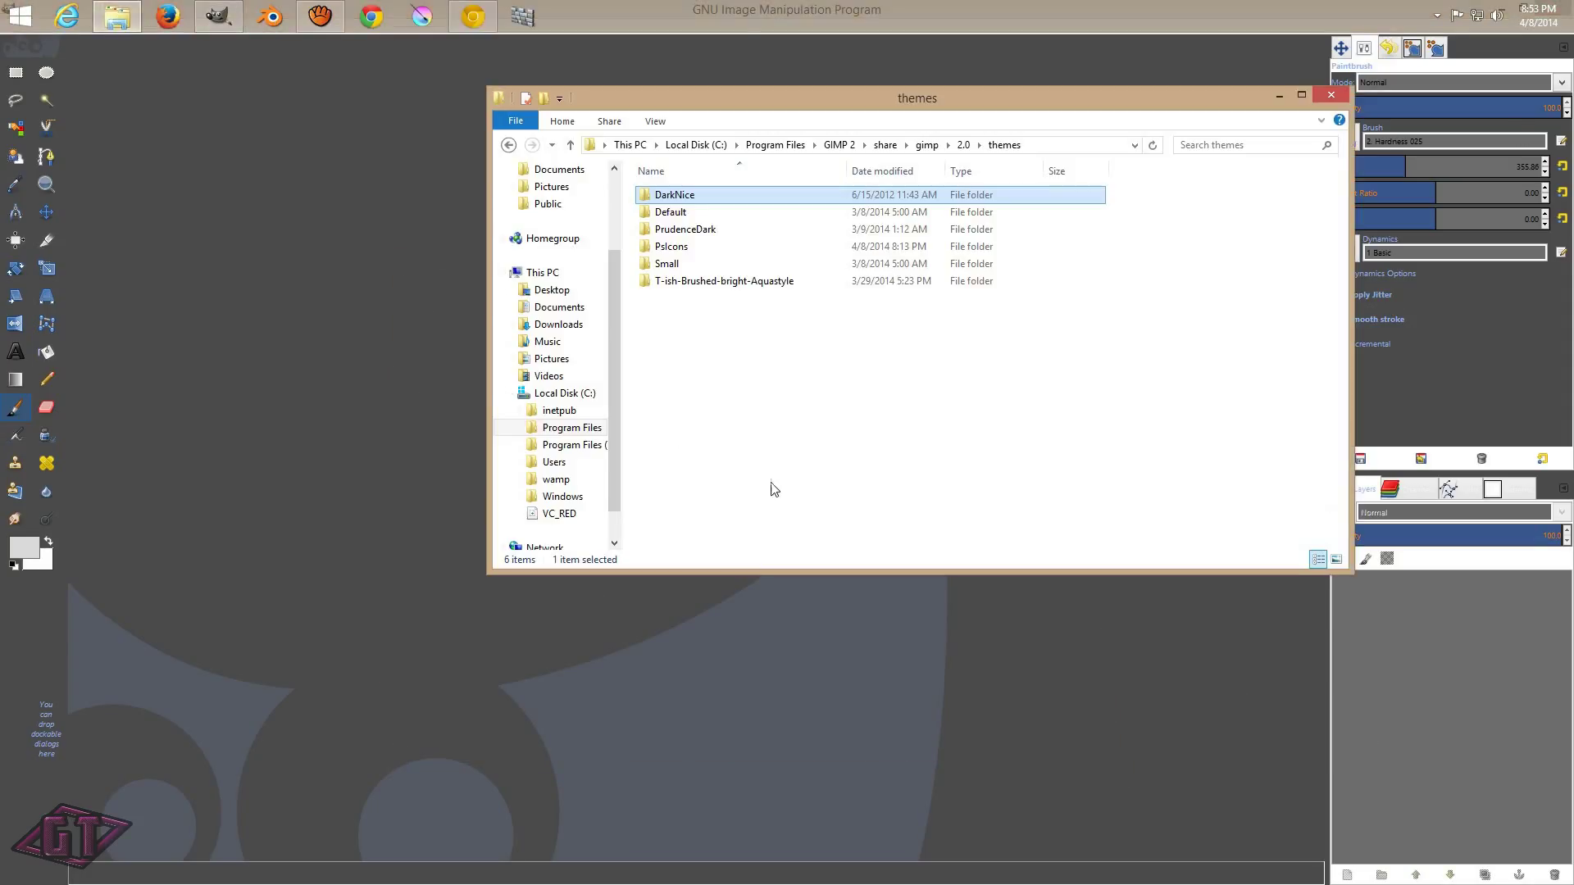
click(558, 395)
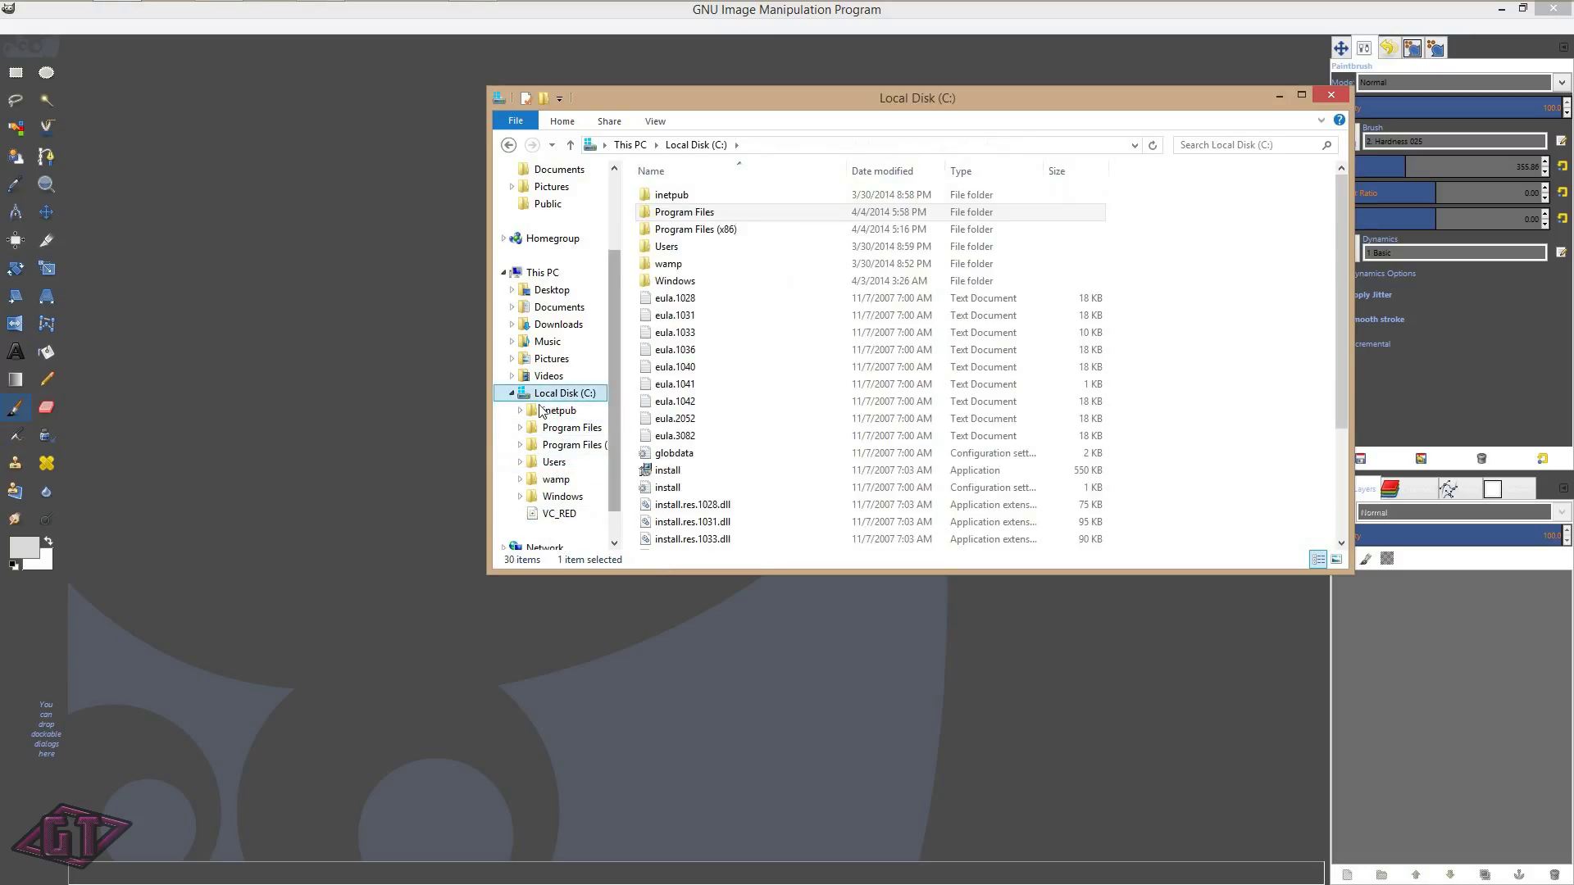
double_click(740, 216)
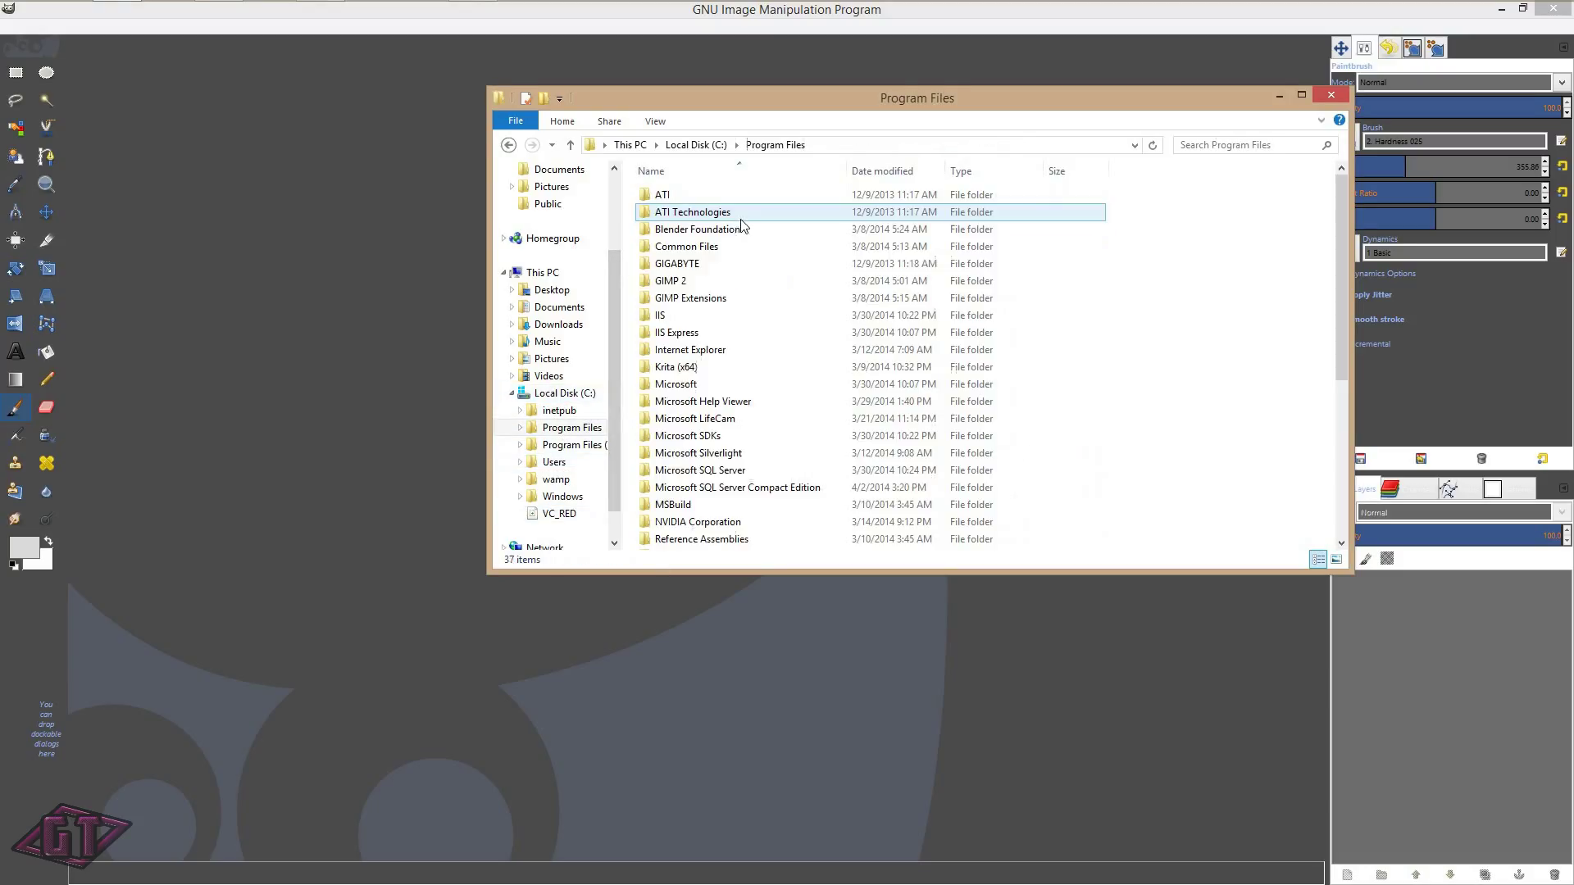
double_click(711, 281)
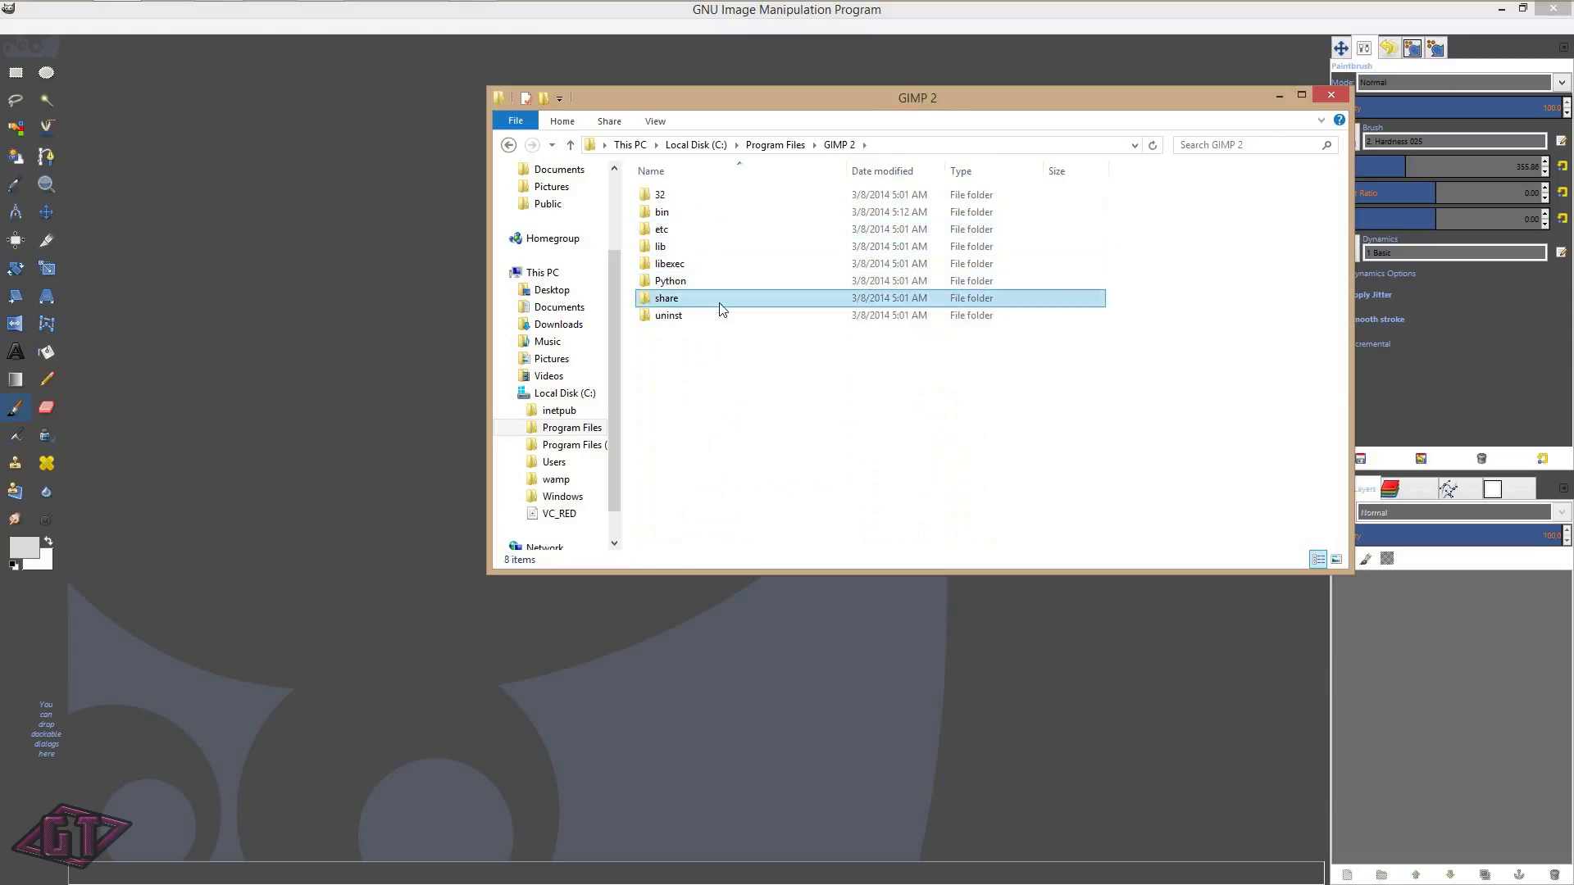
double_click(718, 299)
double_click(720, 231)
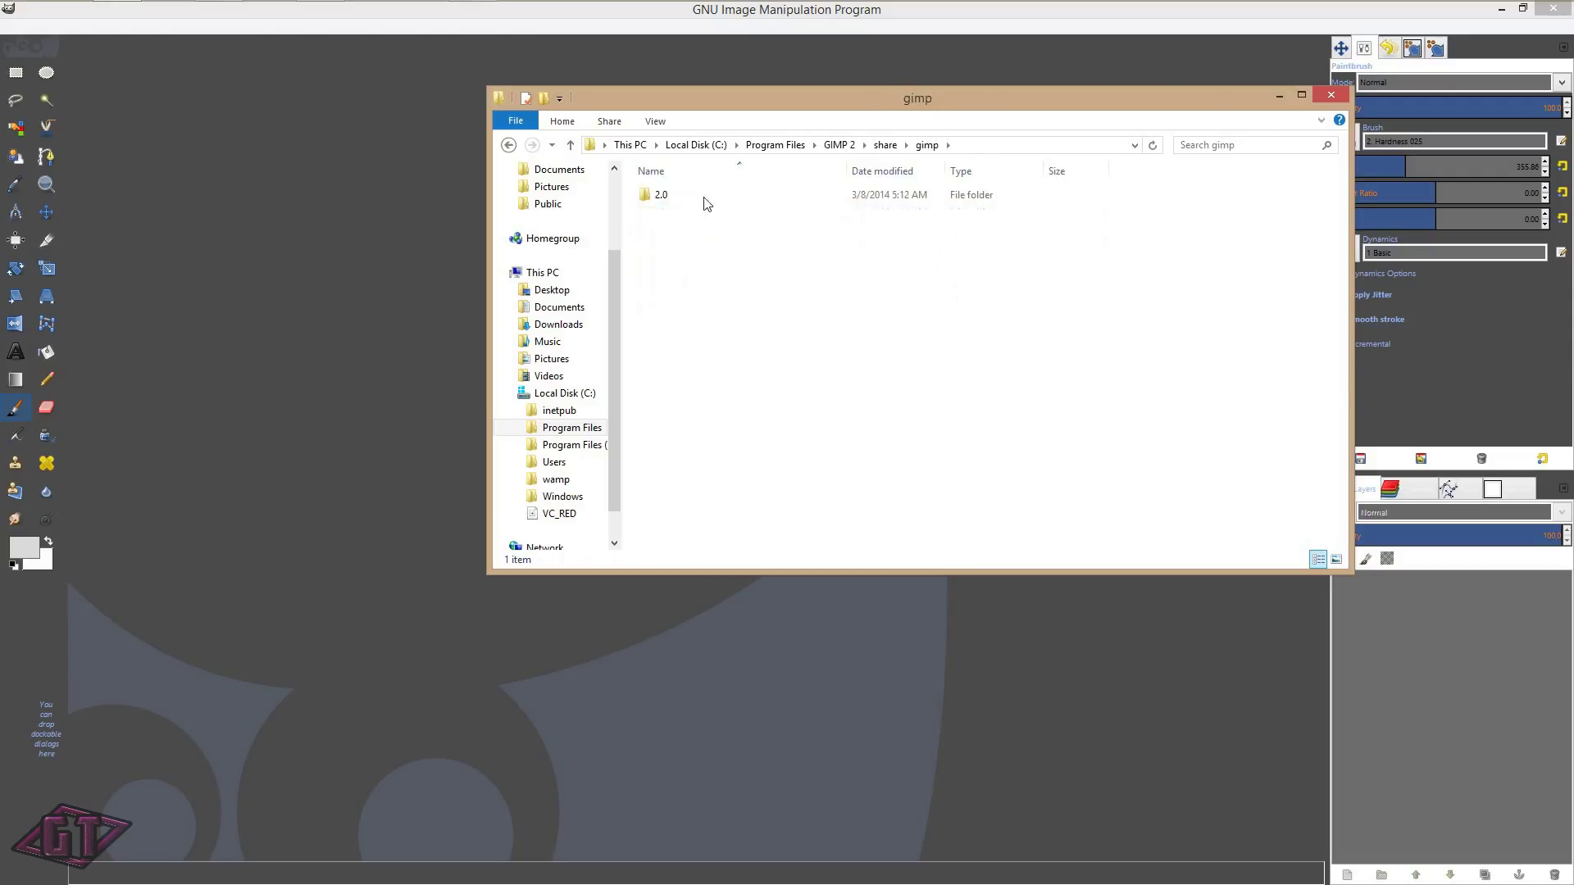
double_click(705, 199)
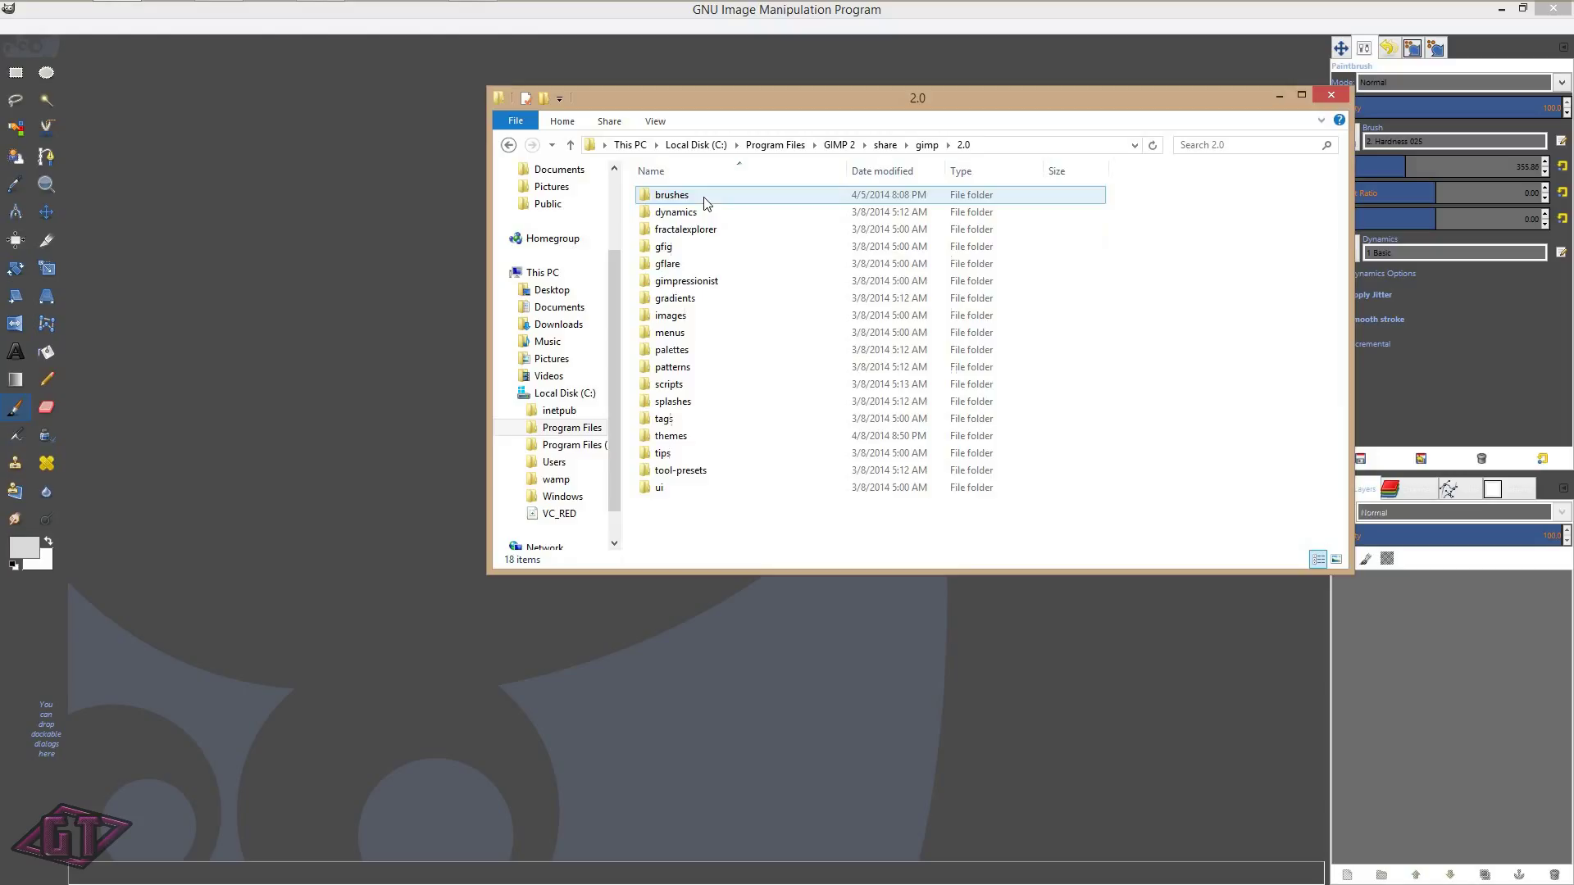
double_click(709, 435)
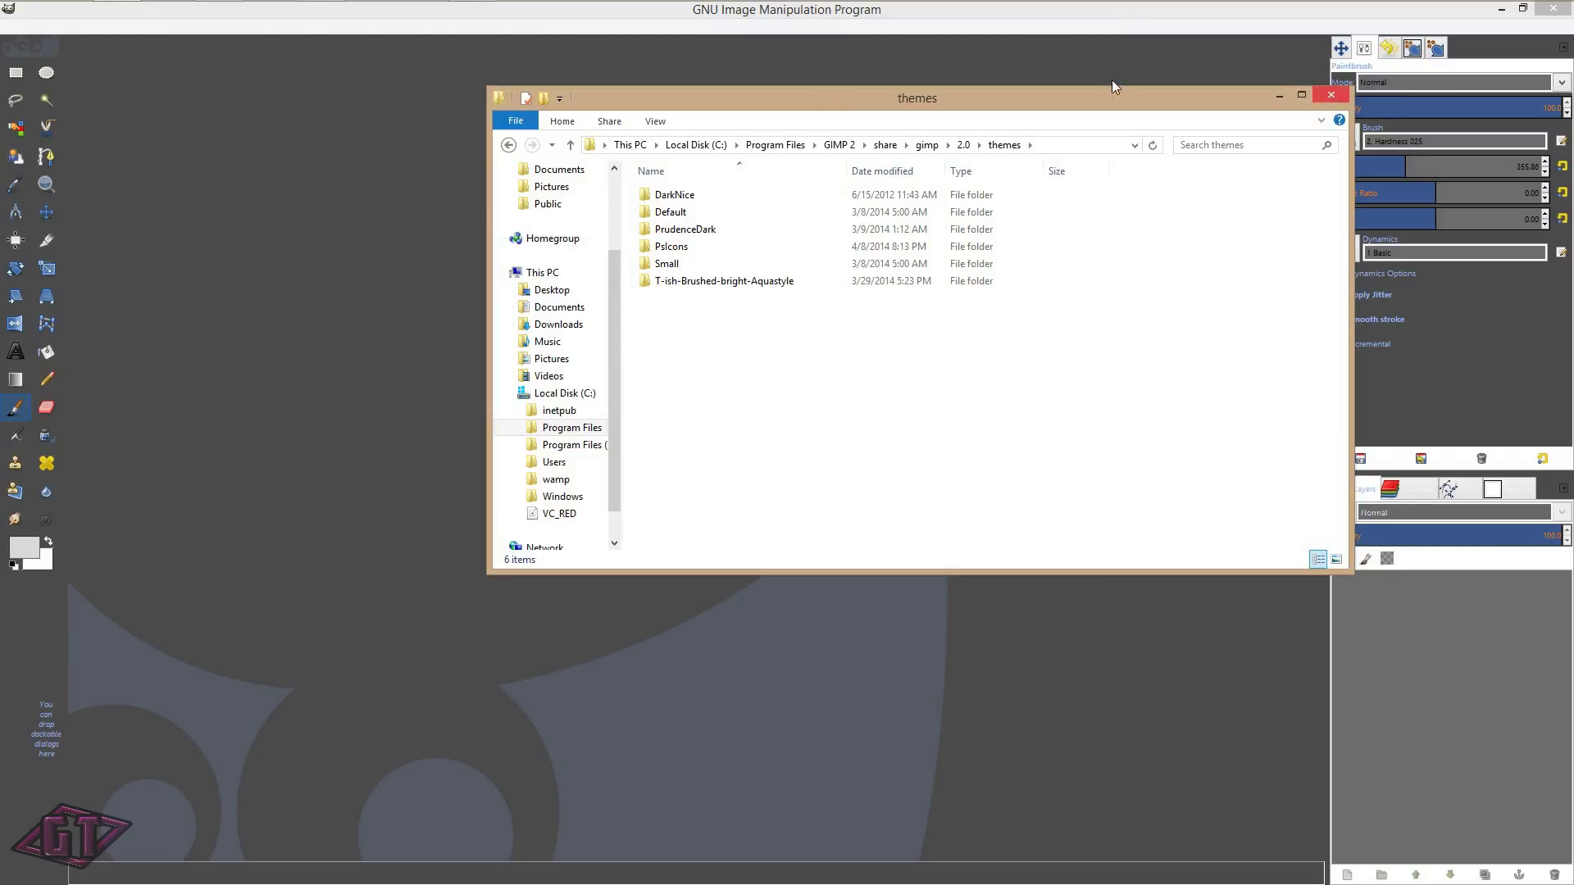
Reconfirm T-ish-Brushed-bright-Aquastyle in the Theme preferences, then quit GIMP.
click(61, 29)
mouse_move(43, 29)
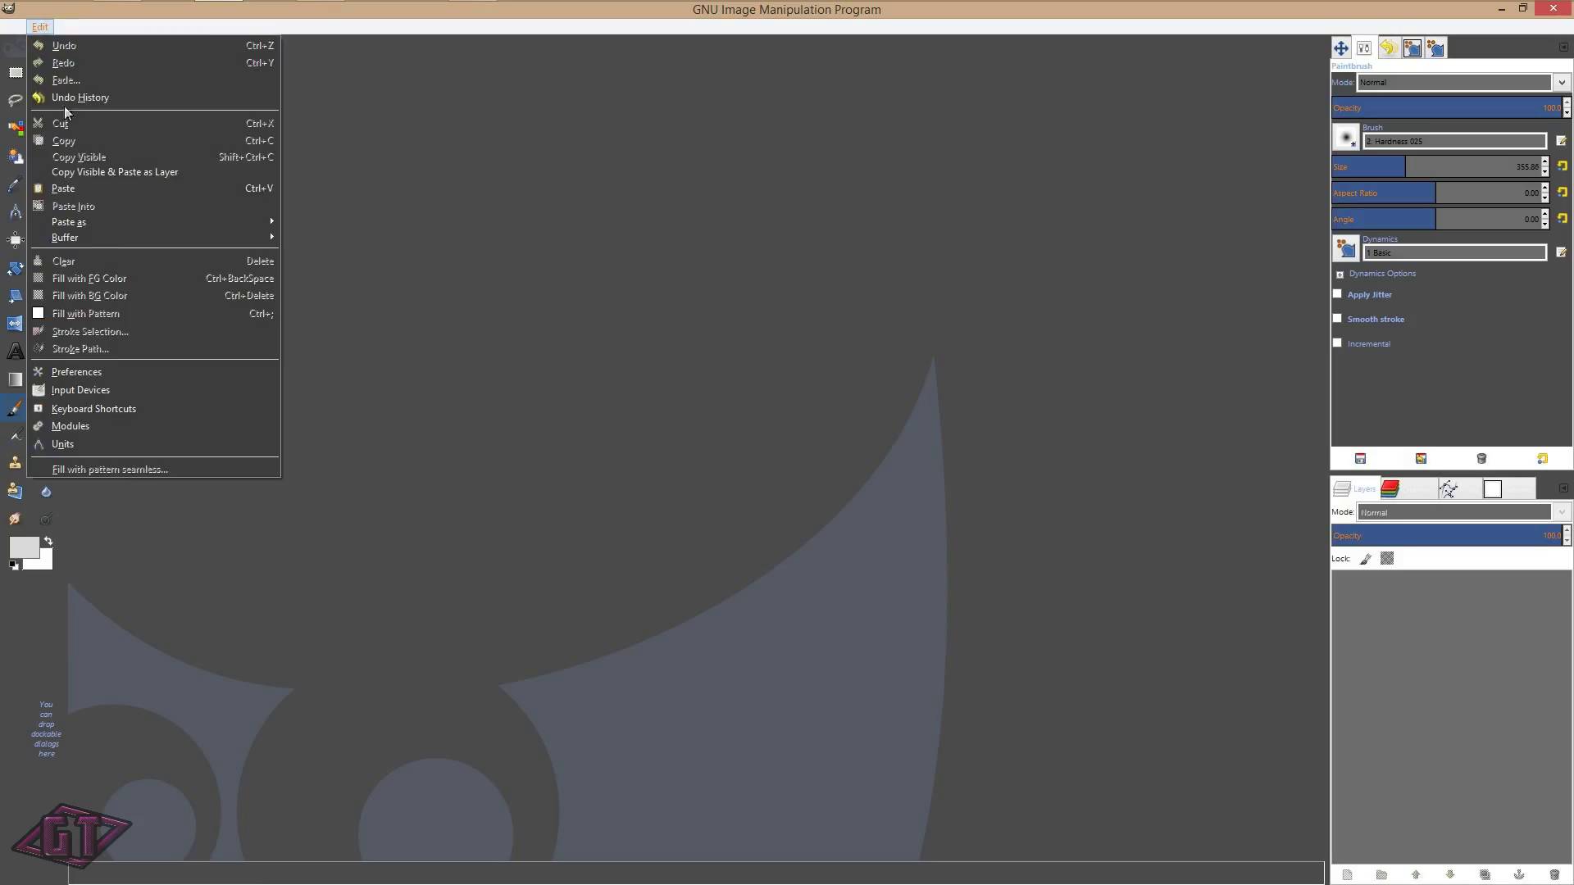
click(121, 368)
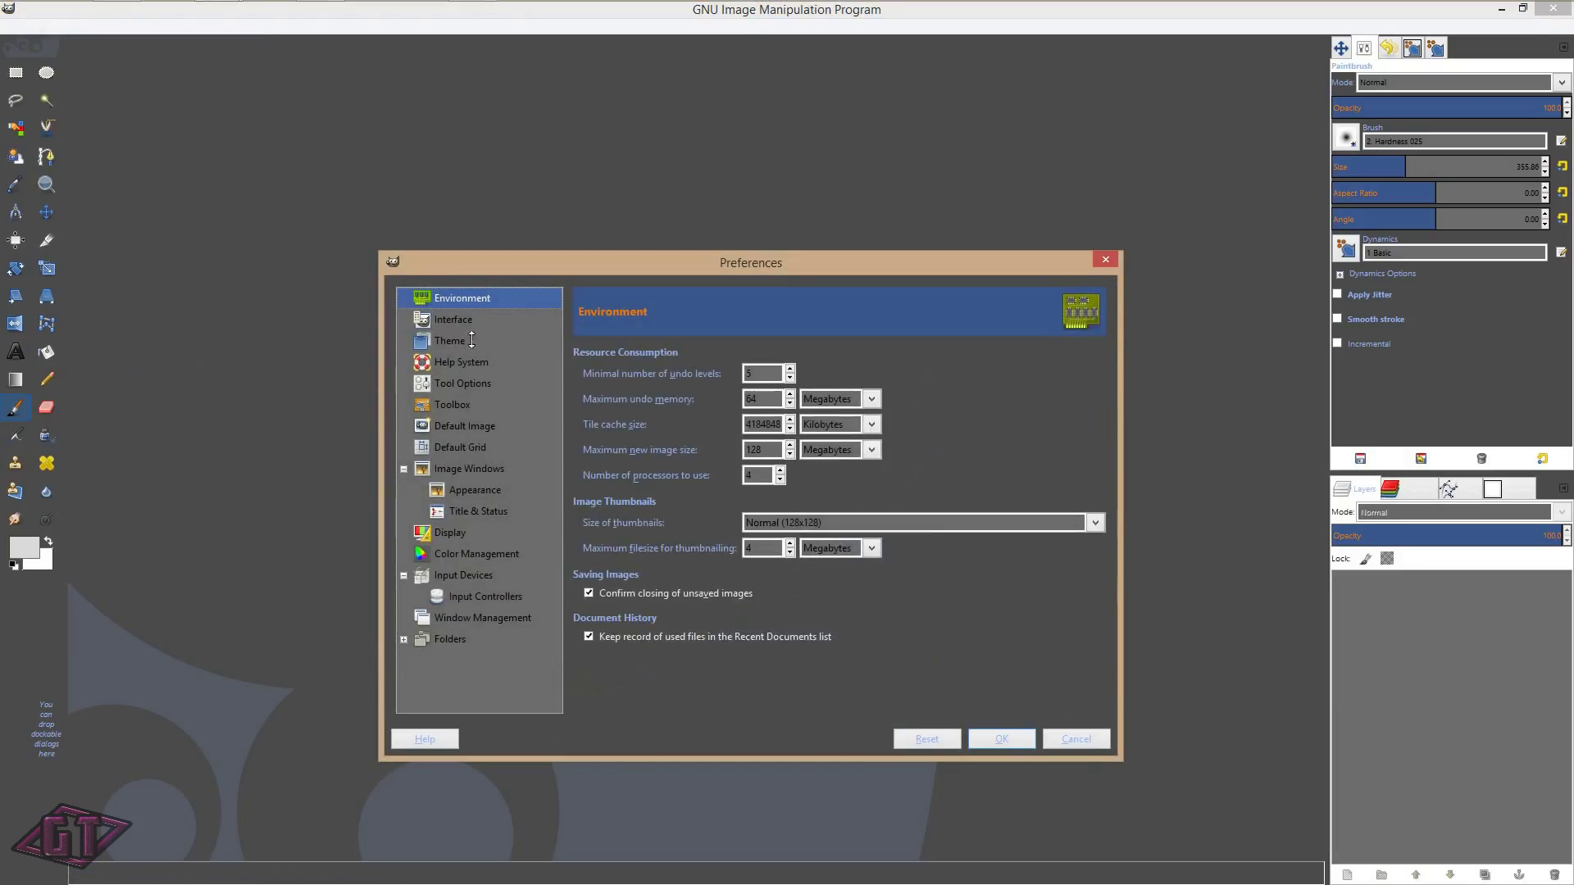
click(471, 340)
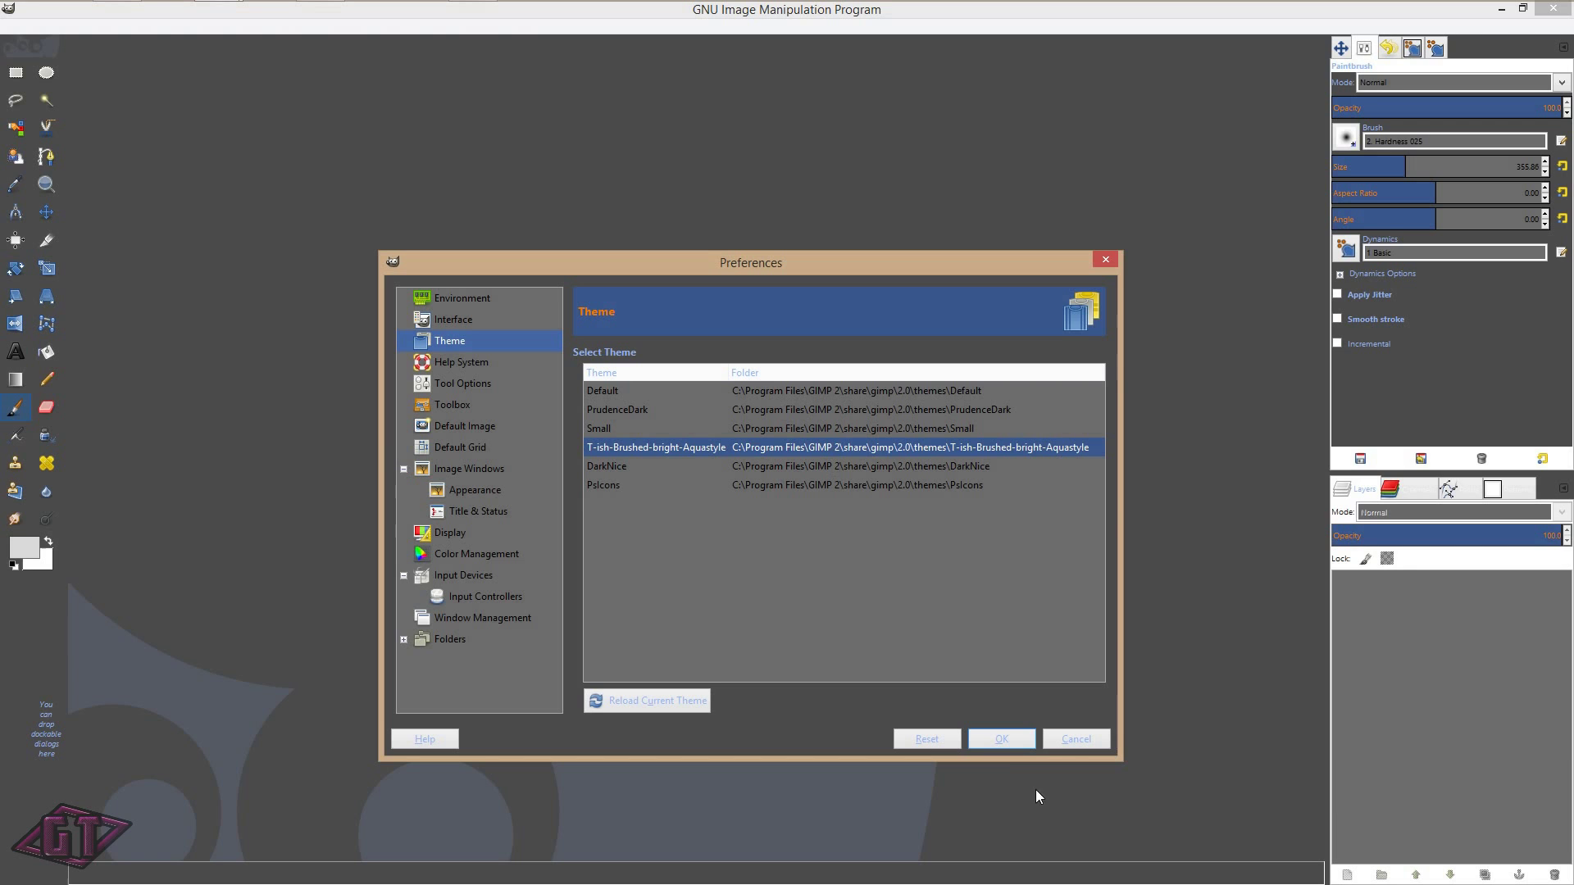
click(1002, 739)
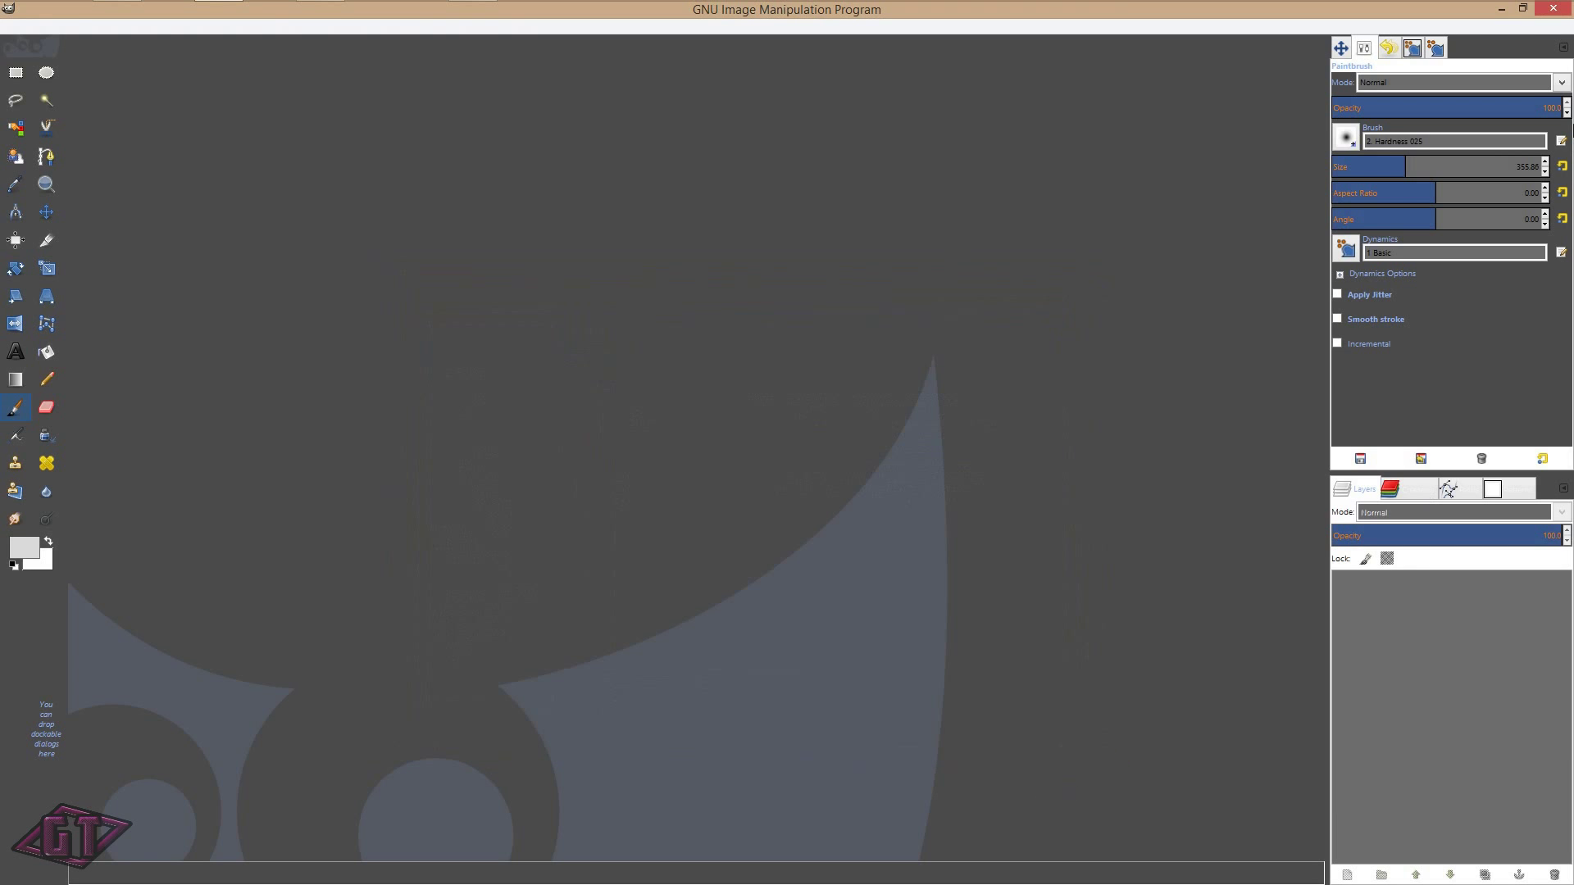
click(1551, 10)
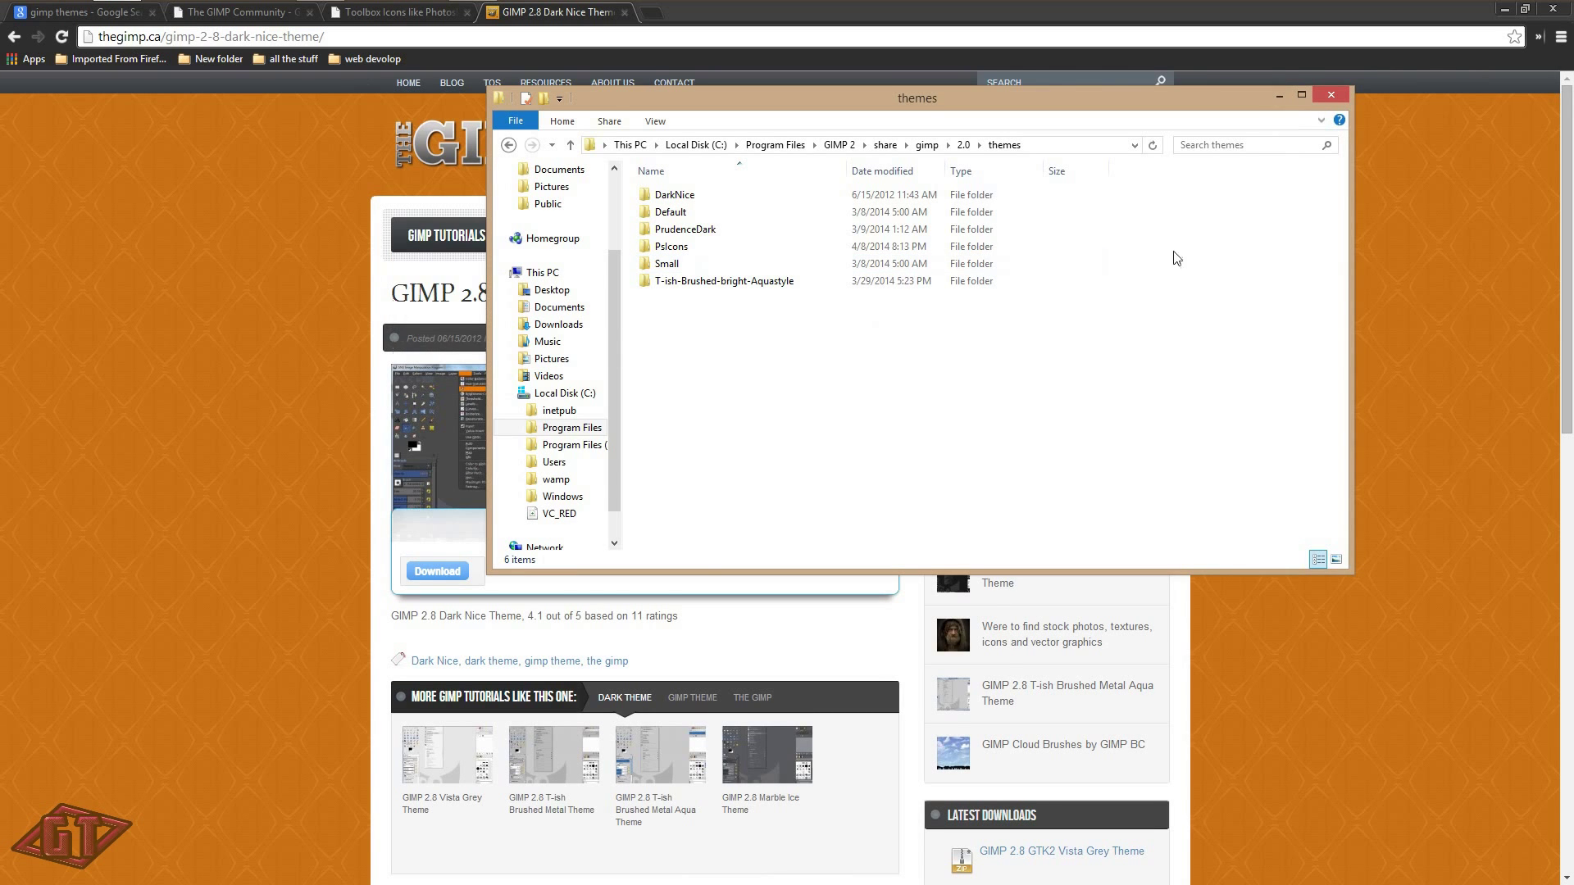